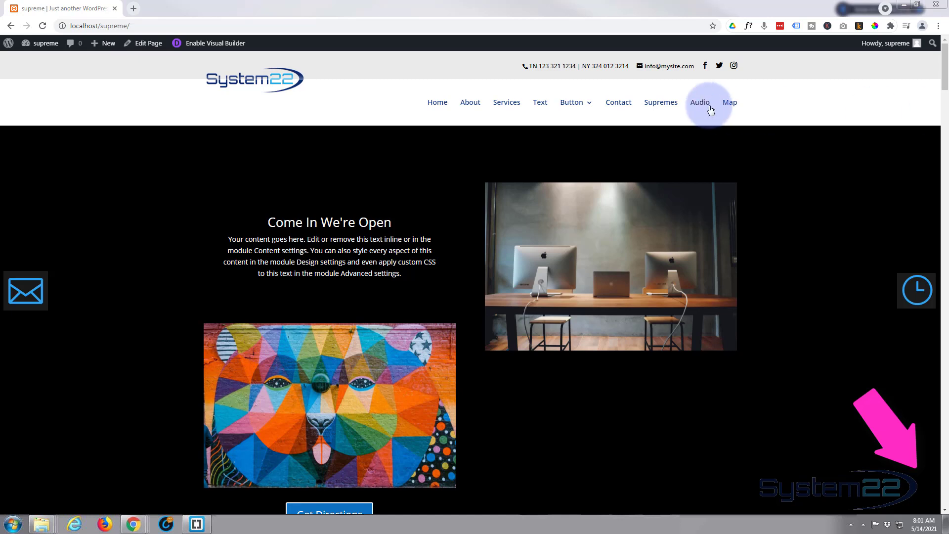
Step: Preview the popup contact form behind the envelope icon and close it again, twice
{"action": "left_click", "coordinate": [30, 295]}
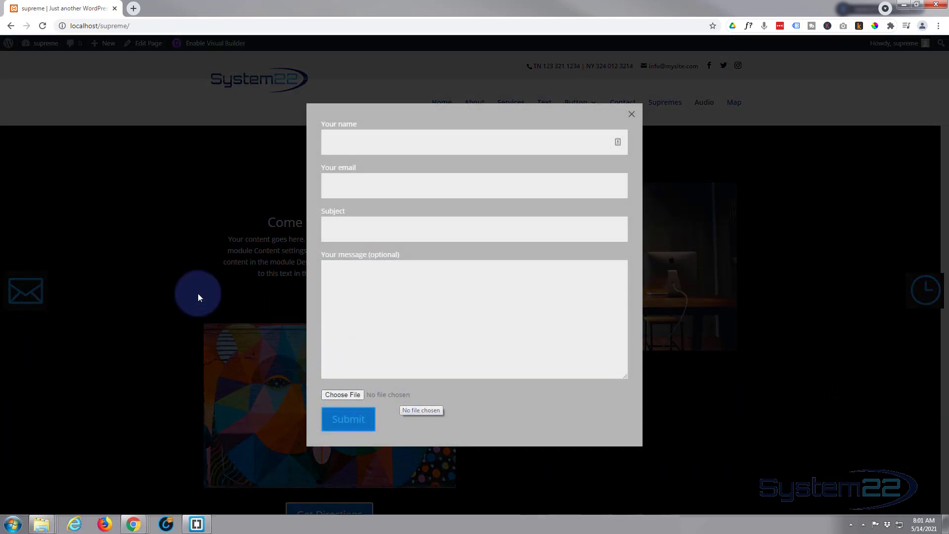
{"action": "left_click", "coordinate": [125, 249]}
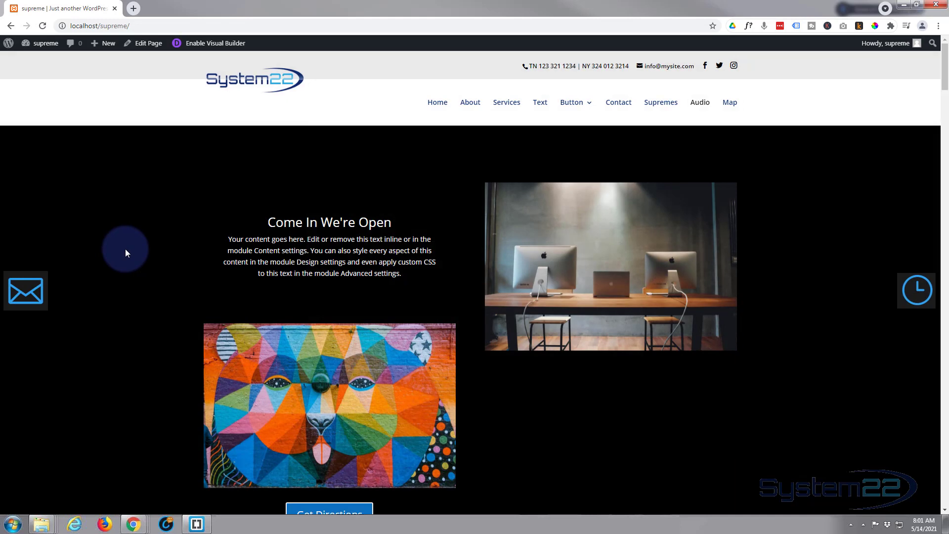
{"action": "left_click", "coordinate": [23, 295]}
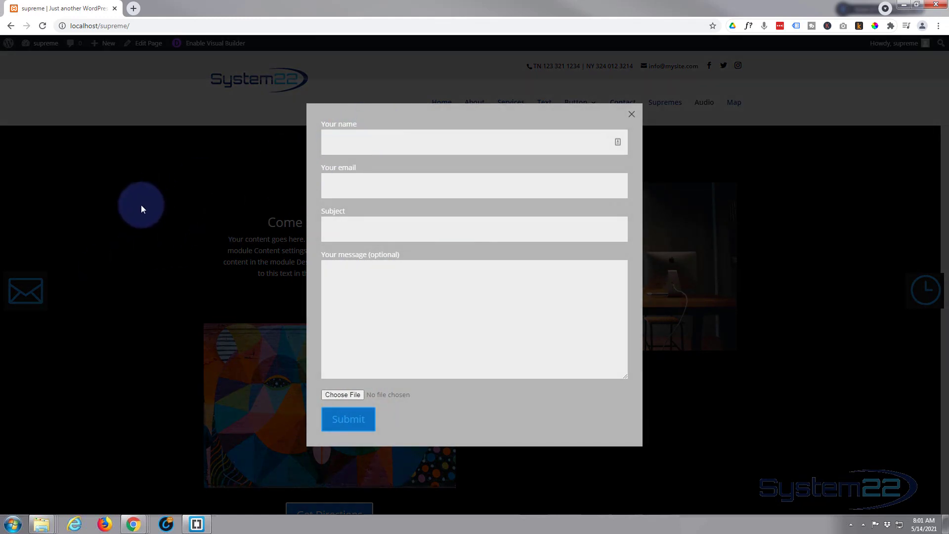
{"action": "left_click", "coordinate": [140, 205]}
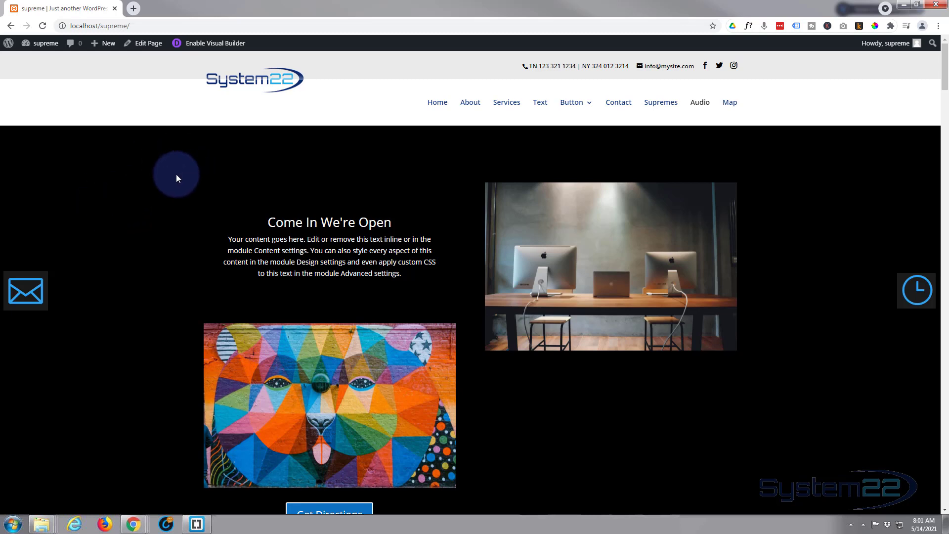
Step: Enable the Visual Builder for the page and delete the envelope icon module
{"action": "left_click", "coordinate": [211, 43]}
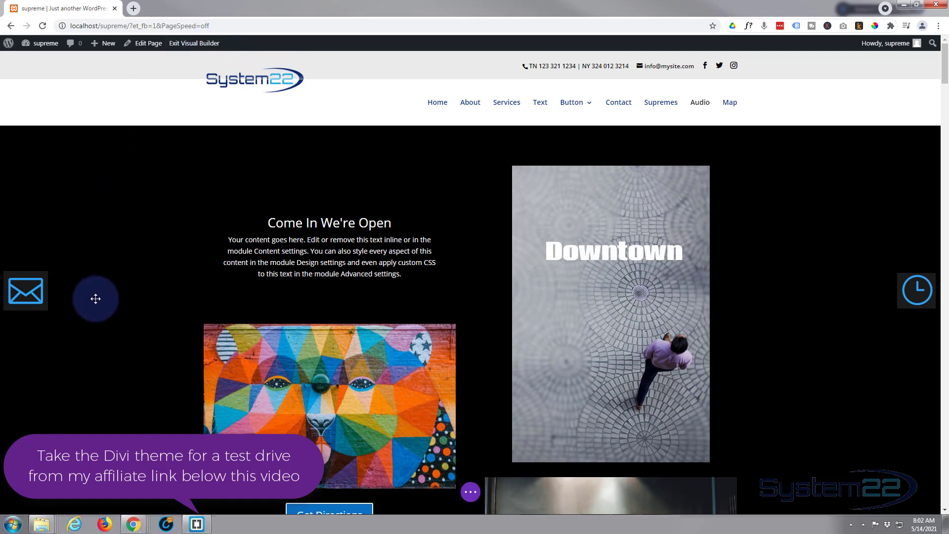
{"action": "mouse_move", "coordinate": [45, 288]}
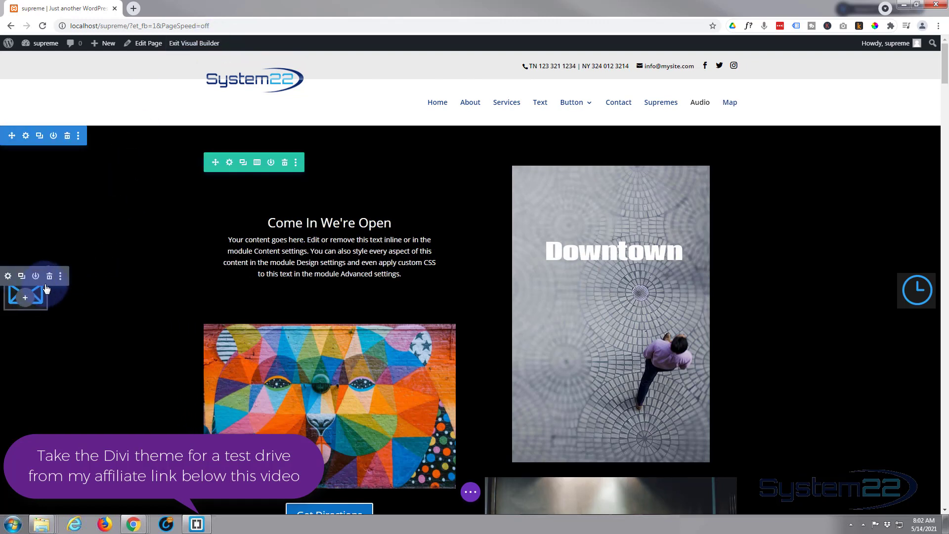
{"action": "left_click", "coordinate": [50, 277]}
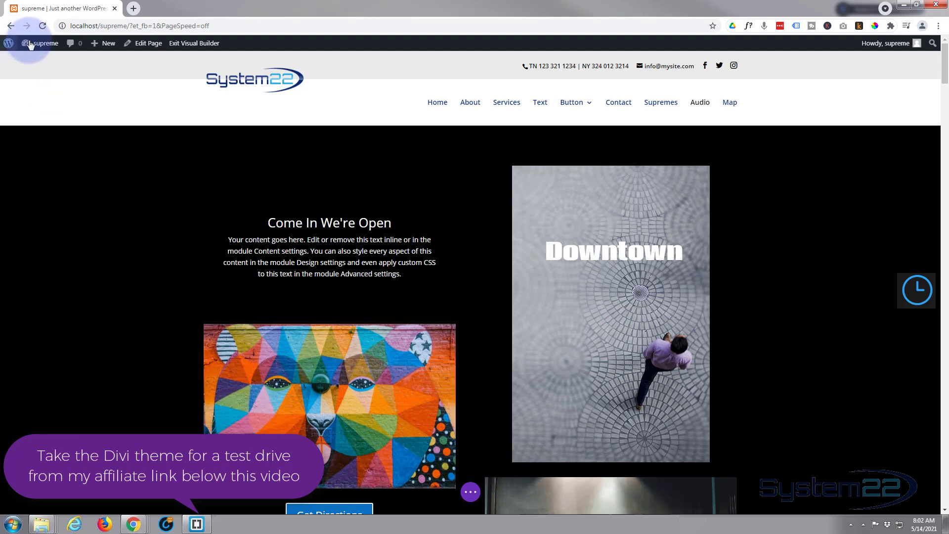
Step: Open the WordPress dashboard in a separate browser tab and go to the list of installed plugins
{"action": "mouse_move", "coordinate": [33, 43]}
{"action": "middle_click", "coordinate": [26, 65]}
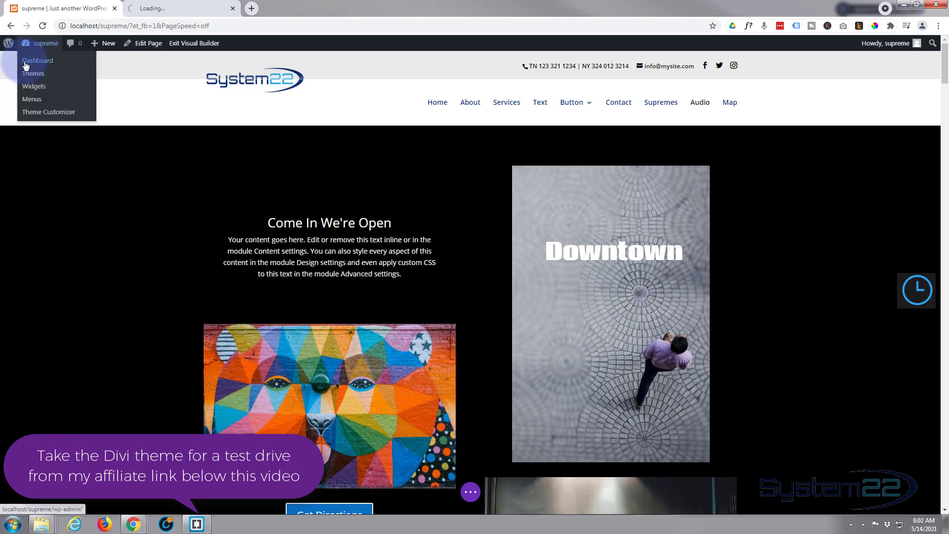
{"action": "left_click", "coordinate": [179, 8]}
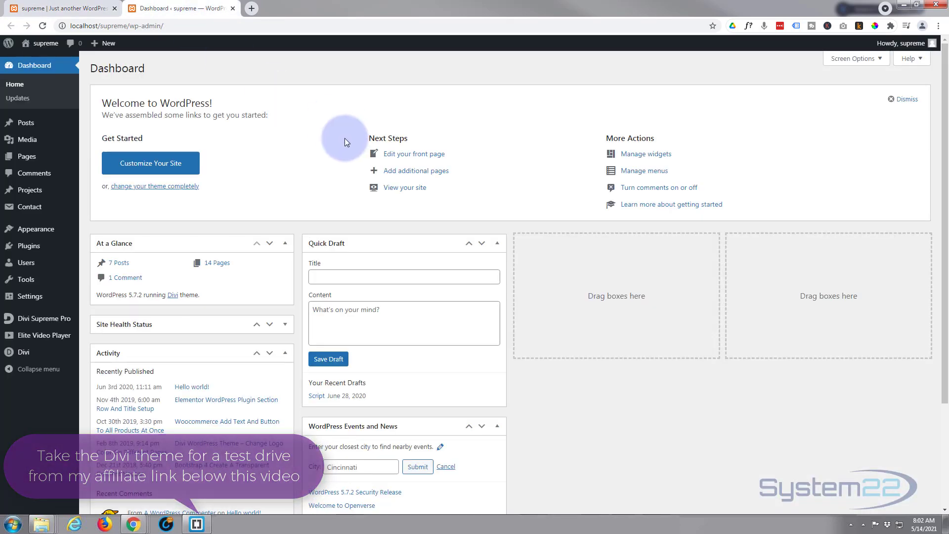
{"action": "mouse_move", "coordinate": [26, 210]}
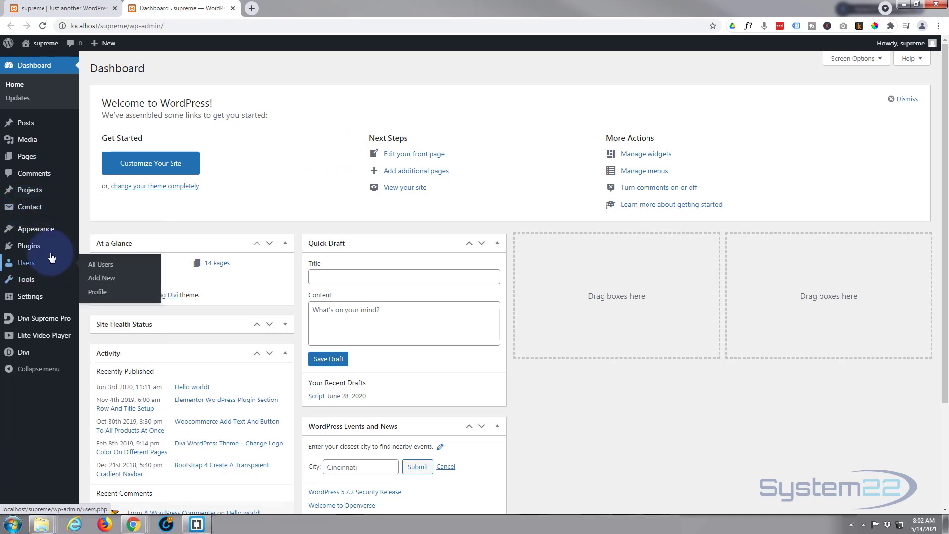
{"action": "mouse_move", "coordinate": [26, 252]}
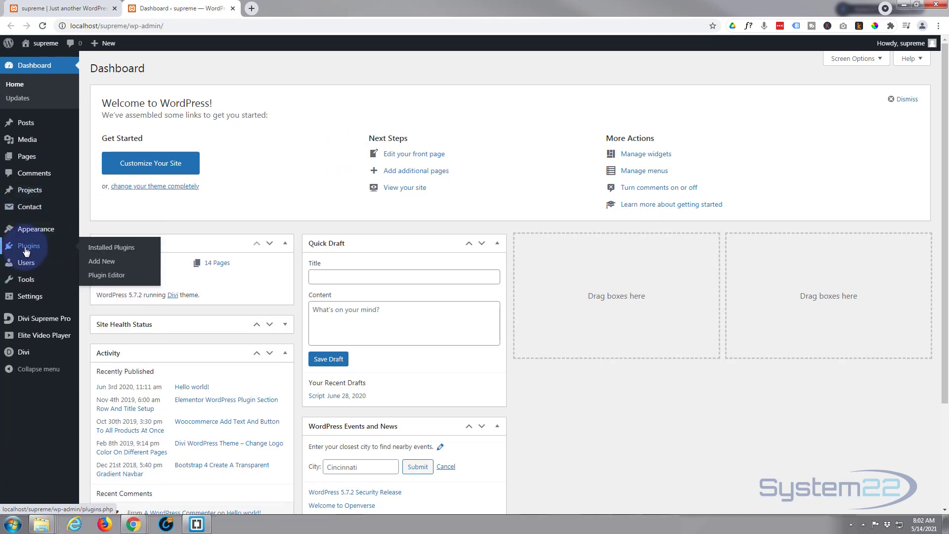
{"action": "left_click", "coordinate": [27, 251]}
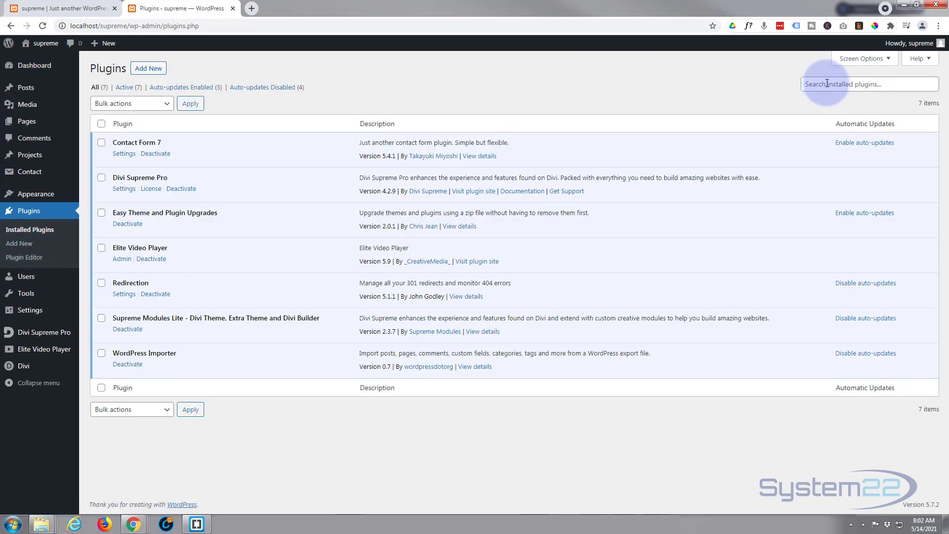
Step: Search the plugins available for installation for "contact form 7"
{"action": "left_click", "coordinate": [155, 73]}
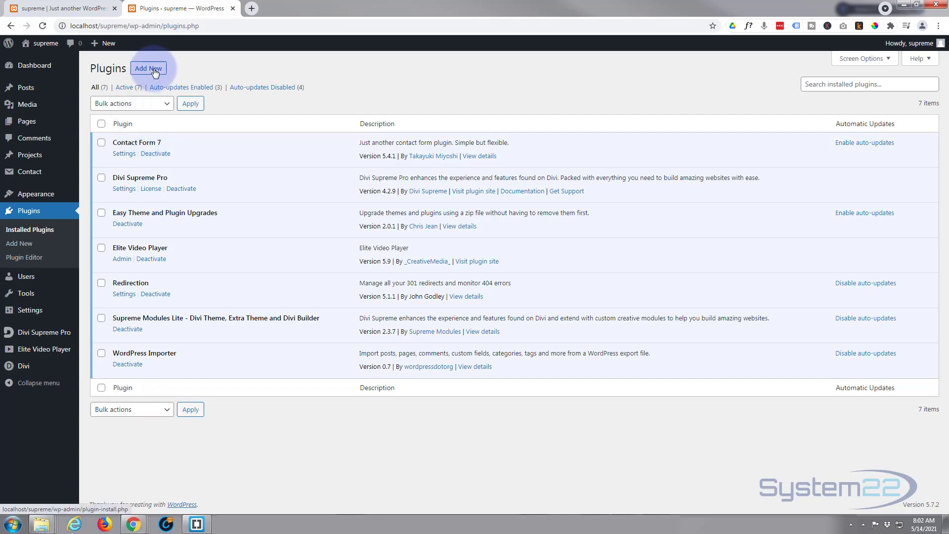
{"action": "left_click", "coordinate": [155, 73]}
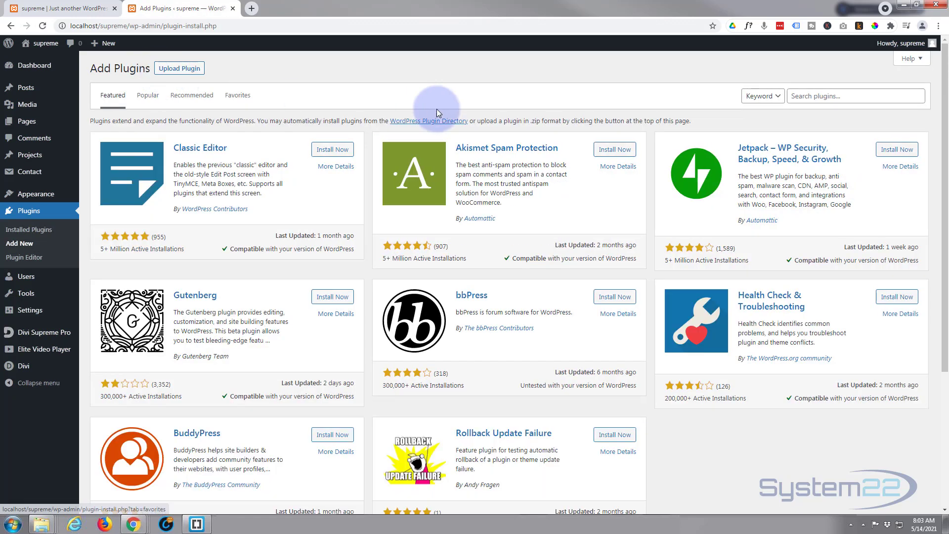
{"action": "left_click", "coordinate": [810, 95]}
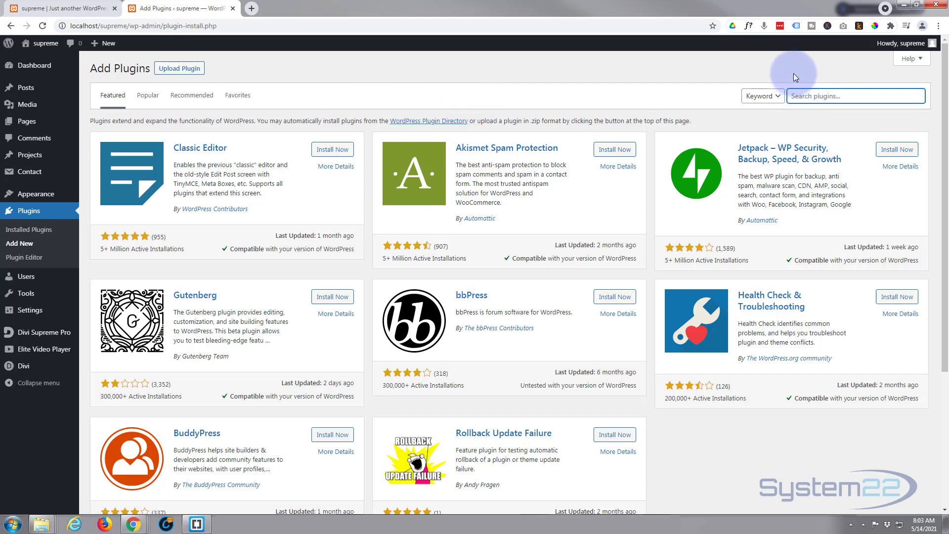
{"action": "type", "text": "contact form 7"}
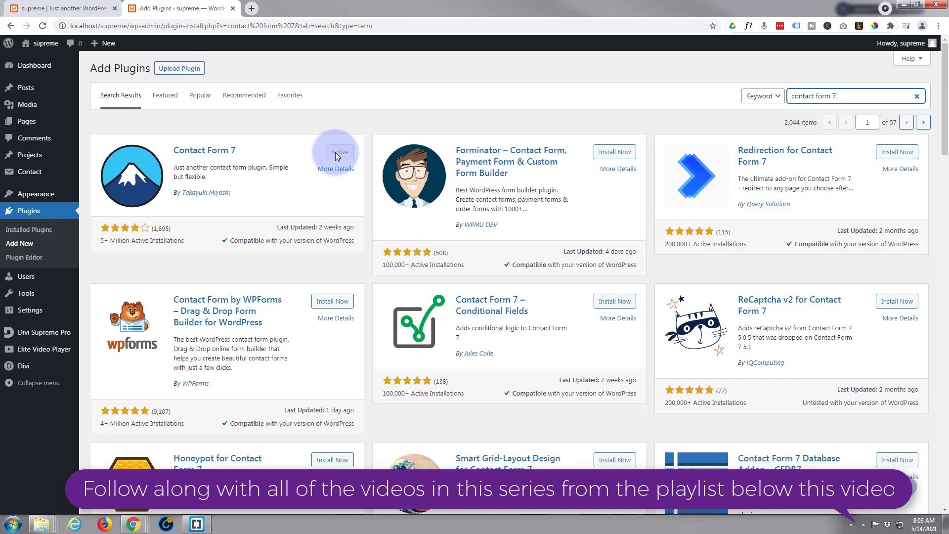
Step: Start a new contact form and add two line breaks between the message field and the submit tag in its template
{"action": "mouse_move", "coordinate": [20, 174]}
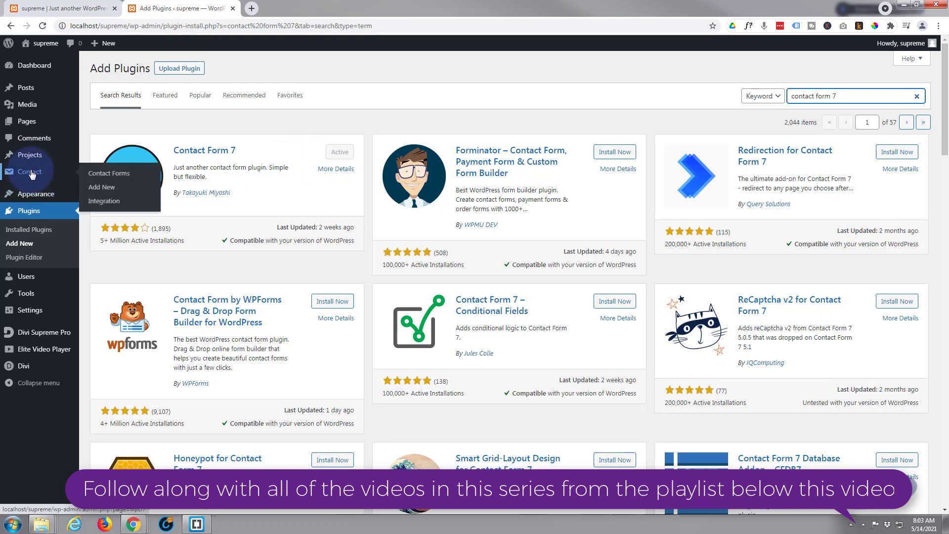
{"action": "left_click", "coordinate": [106, 192]}
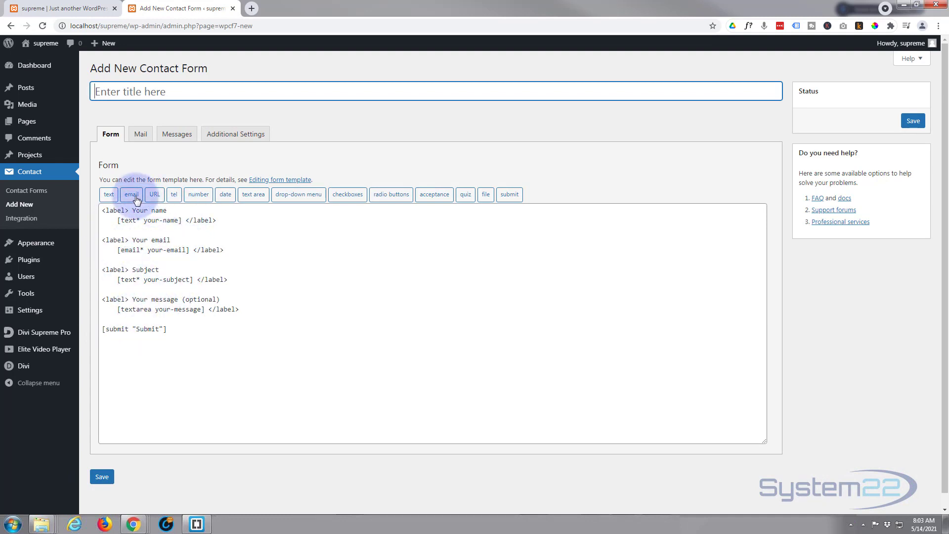
{"action": "left_click", "coordinate": [223, 219]}
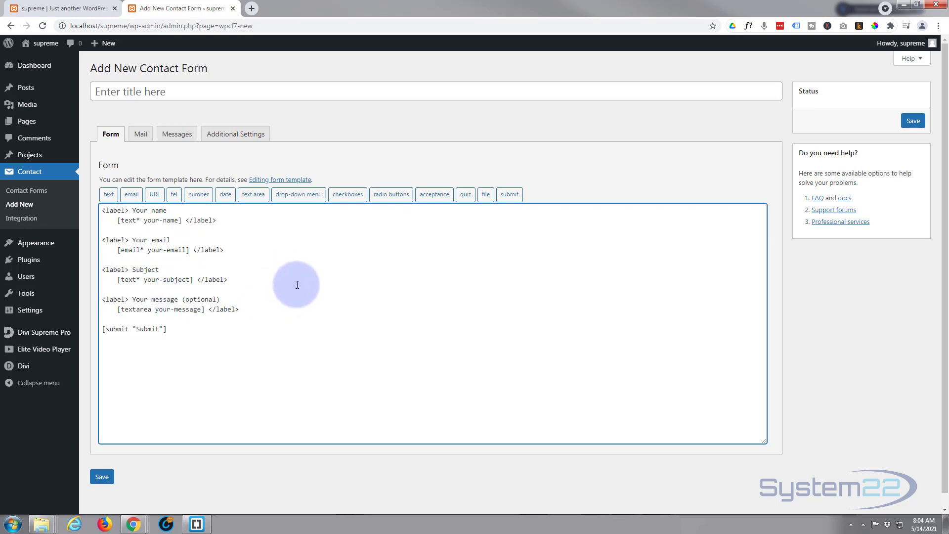
{"action": "key", "text": "Return"}
{"action": "key", "text": "Return"}
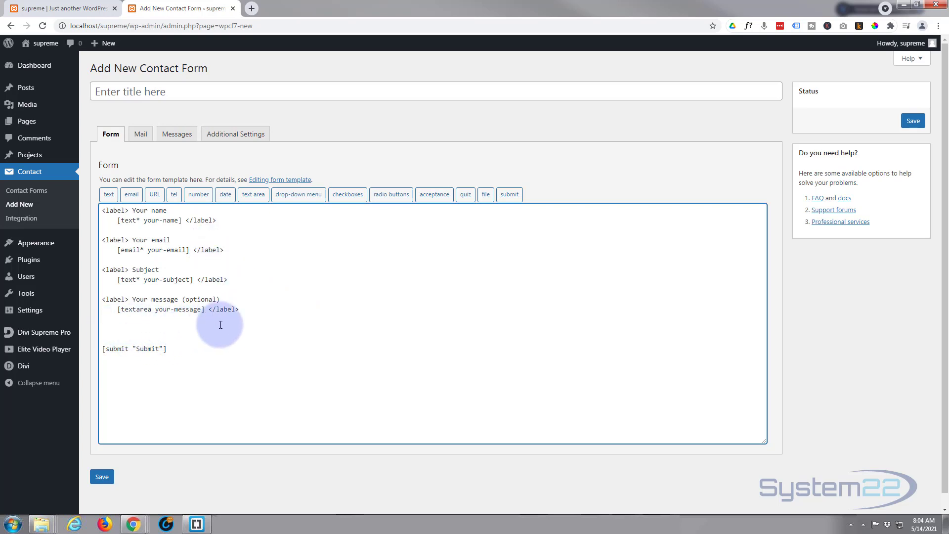
Step: Insert a file upload tag above the submit tag with a 4mb size limit and .jpg .png as acceptable file types
{"action": "left_click", "coordinate": [487, 197]}
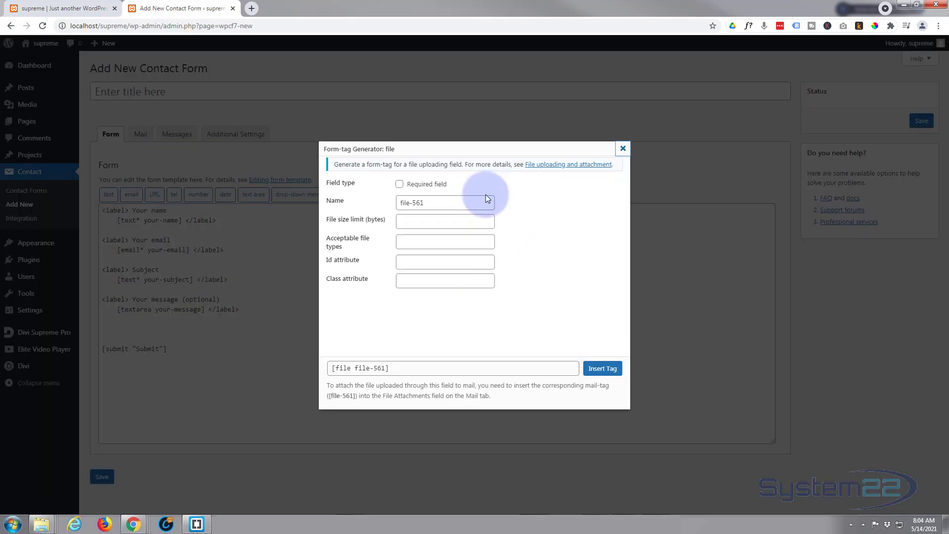
{"action": "left_click", "coordinate": [364, 219]}
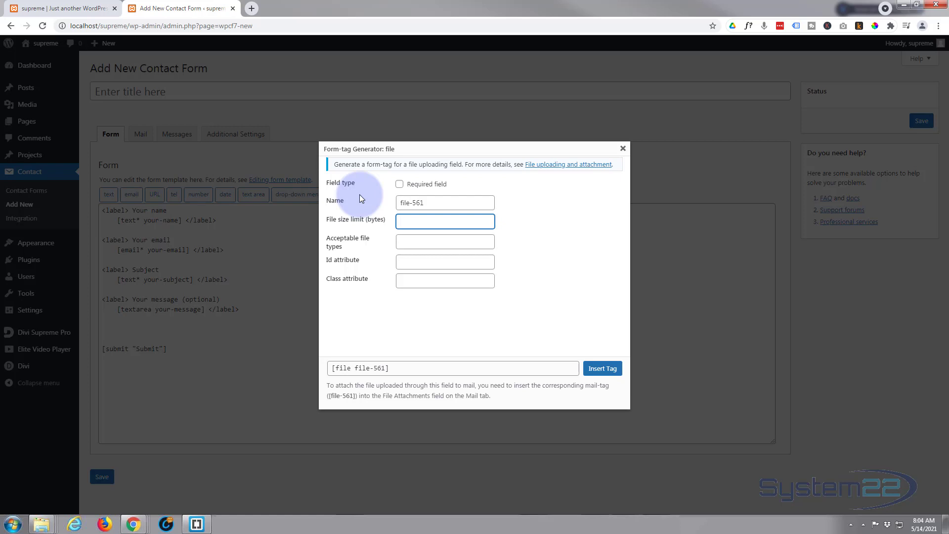
{"action": "type", "text": "4mb"}
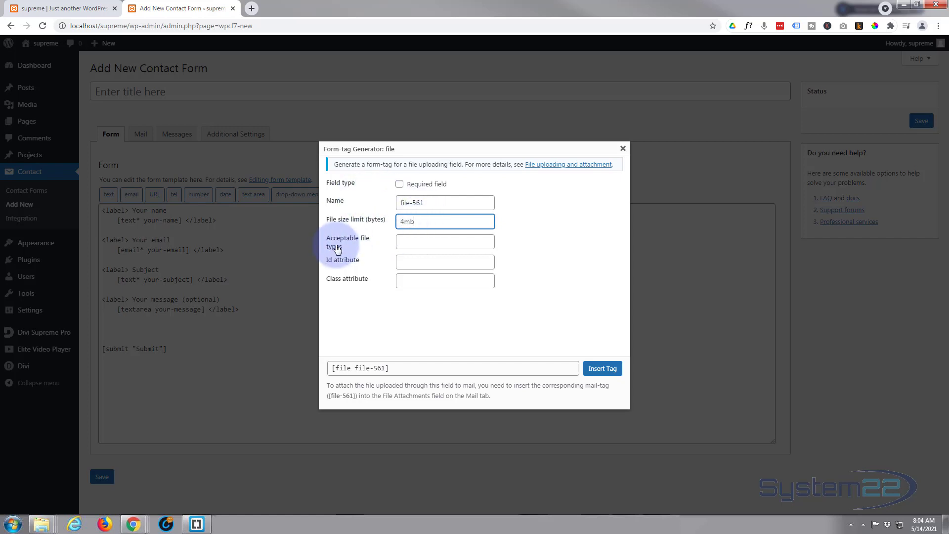
{"action": "left_click", "coordinate": [411, 241]}
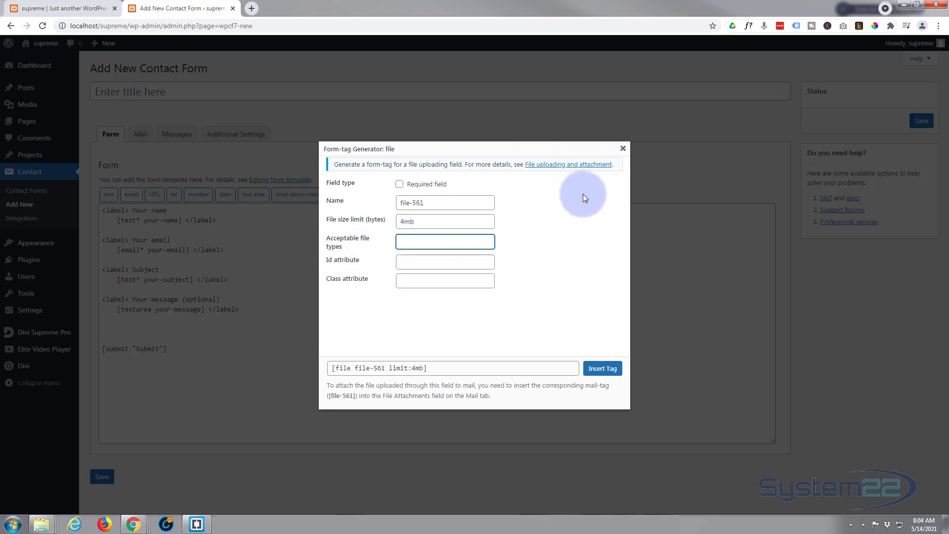
{"action": "type", "text": ".jpg| .png"}
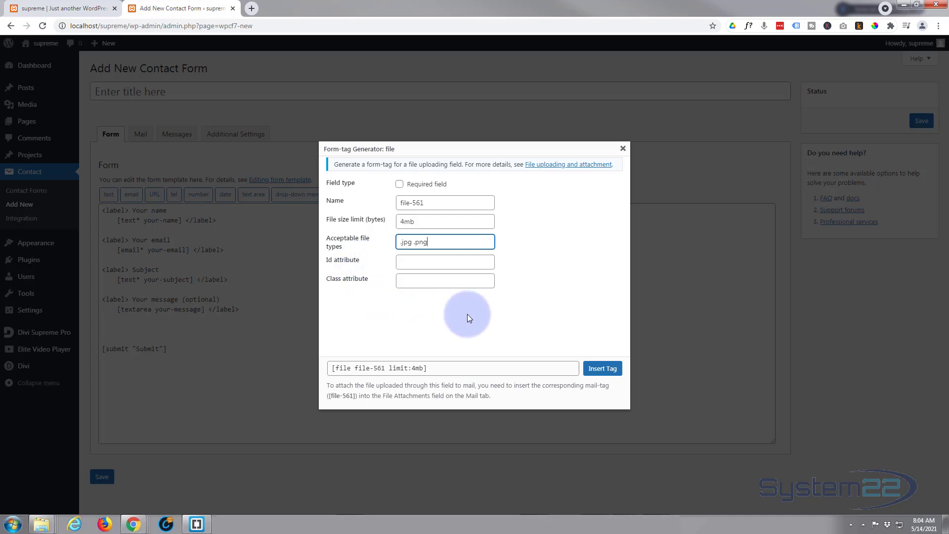
{"action": "left_click", "coordinate": [603, 372]}
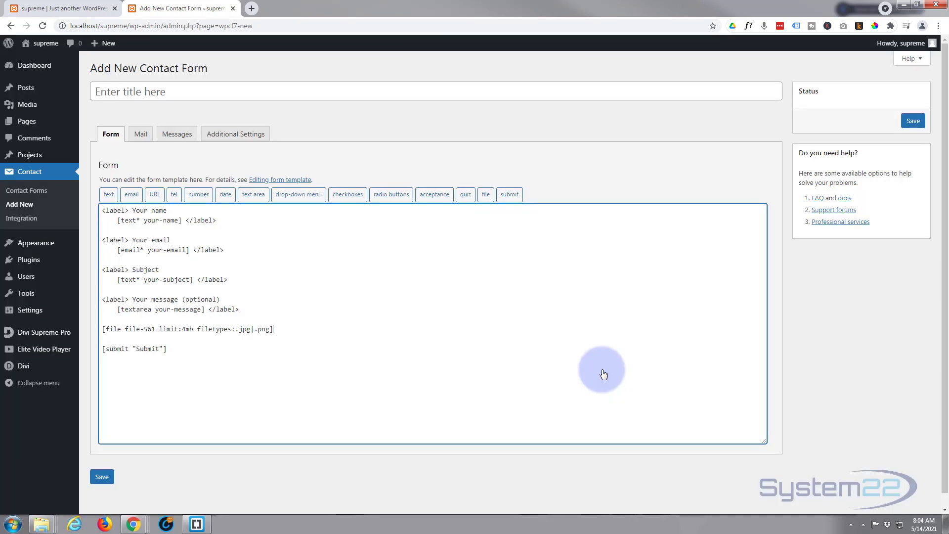
Step: Title the contact form "popup form" and save it
{"action": "left_click", "coordinate": [171, 95]}
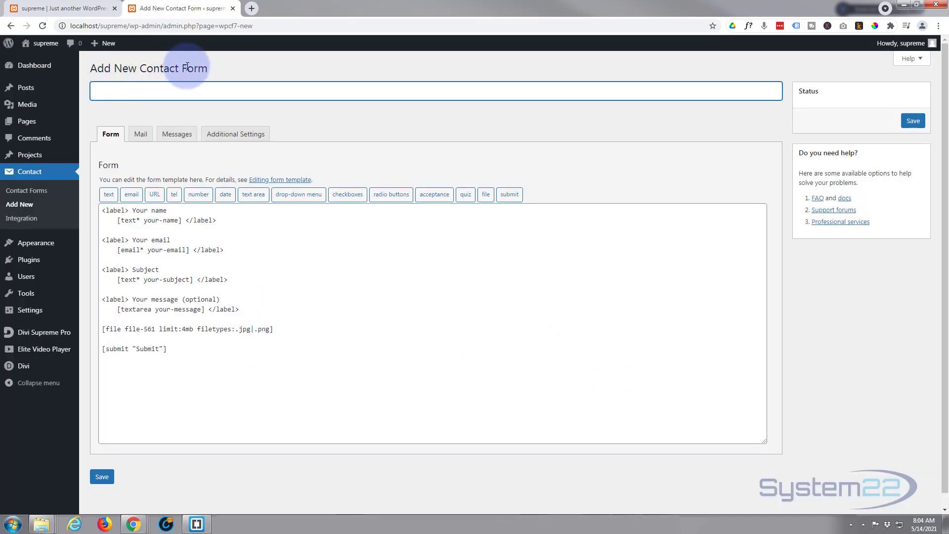
{"action": "type", "text": "popup form"}
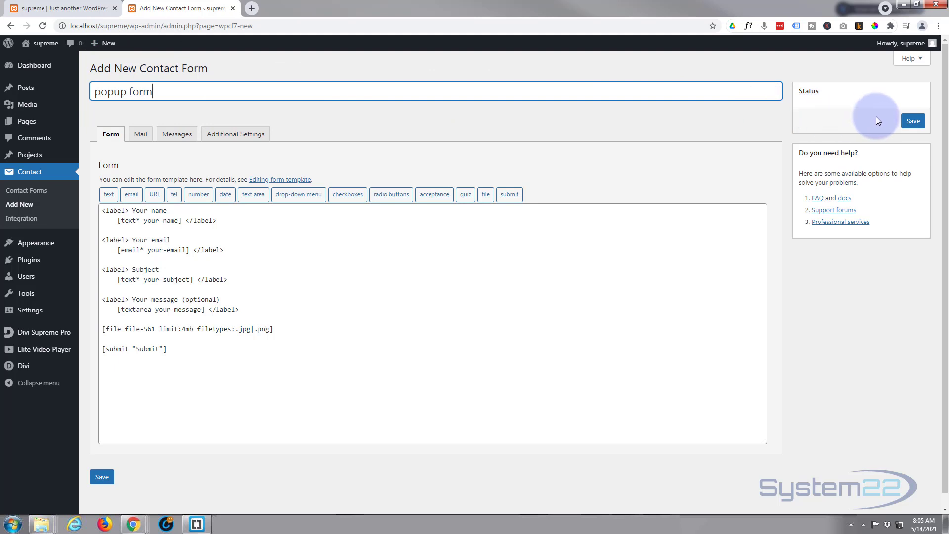
{"action": "left_click", "coordinate": [913, 124]}
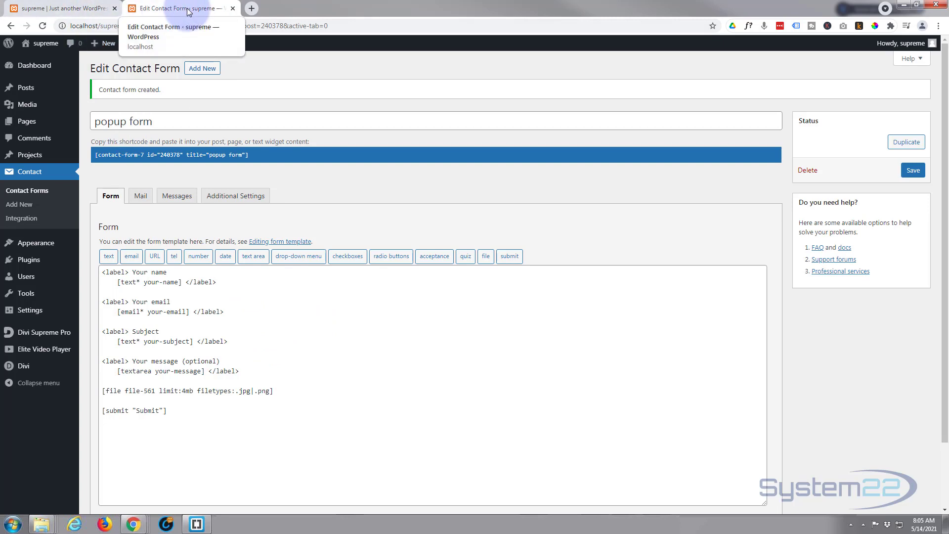
Step: Reload the page in the visual builder and add a Supreme Contact Form 7 module below the "Come In We're Open" text
{"action": "left_click", "coordinate": [77, 8]}
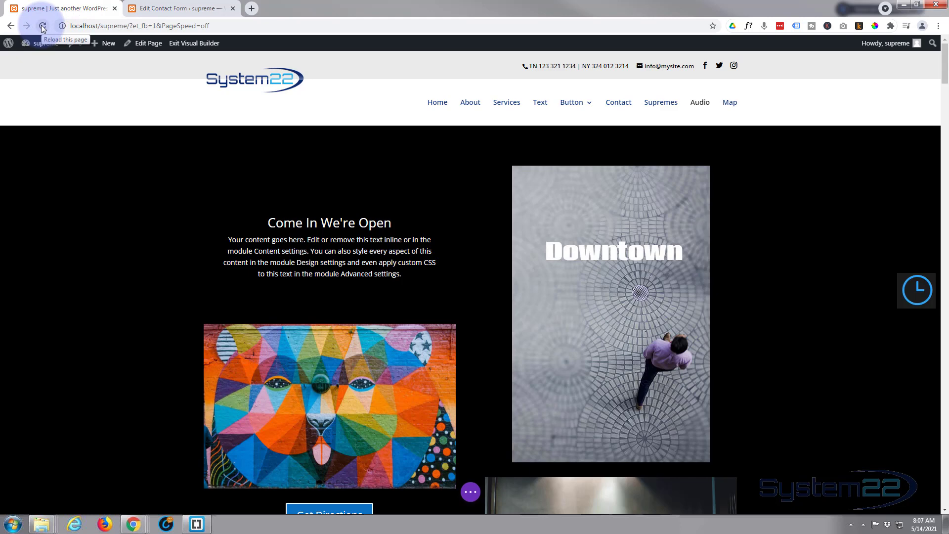
{"action": "left_click", "coordinate": [43, 26]}
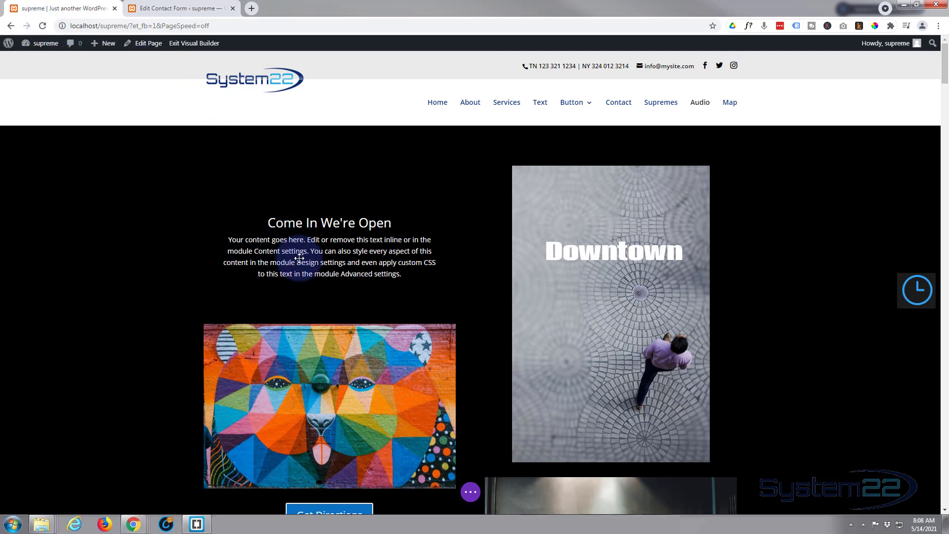
{"action": "mouse_move", "coordinate": [319, 268]}
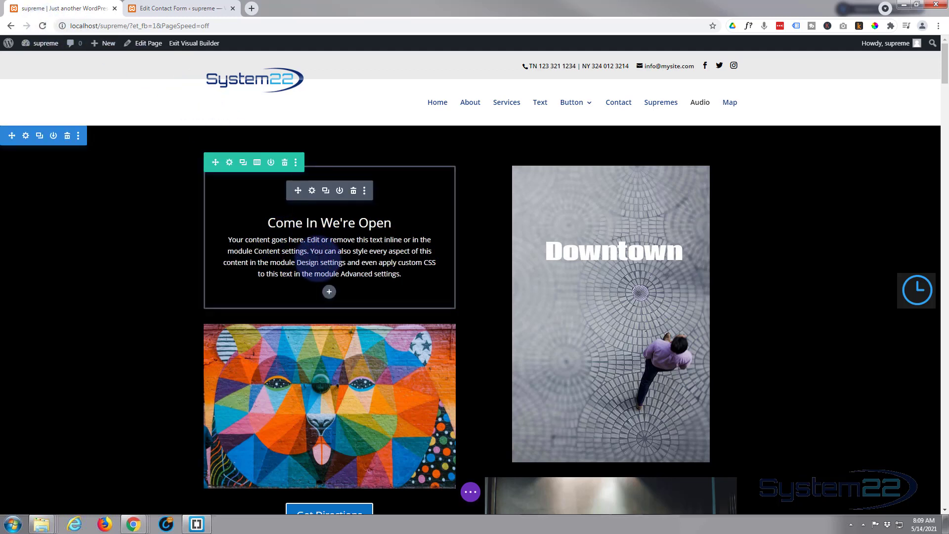
{"action": "left_click", "coordinate": [328, 293]}
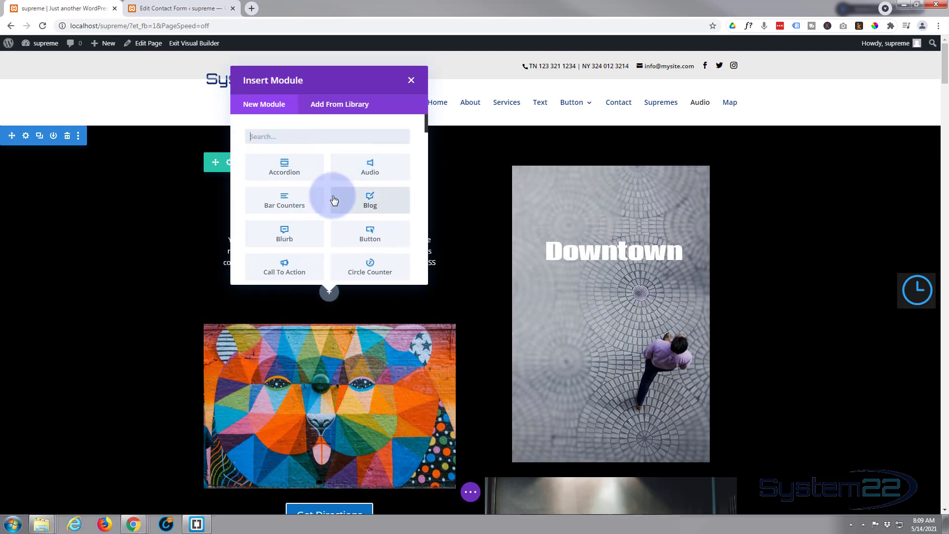
{"action": "scroll", "coordinate": [332, 197], "scroll_direction": "down", "scroll_amount": 3}
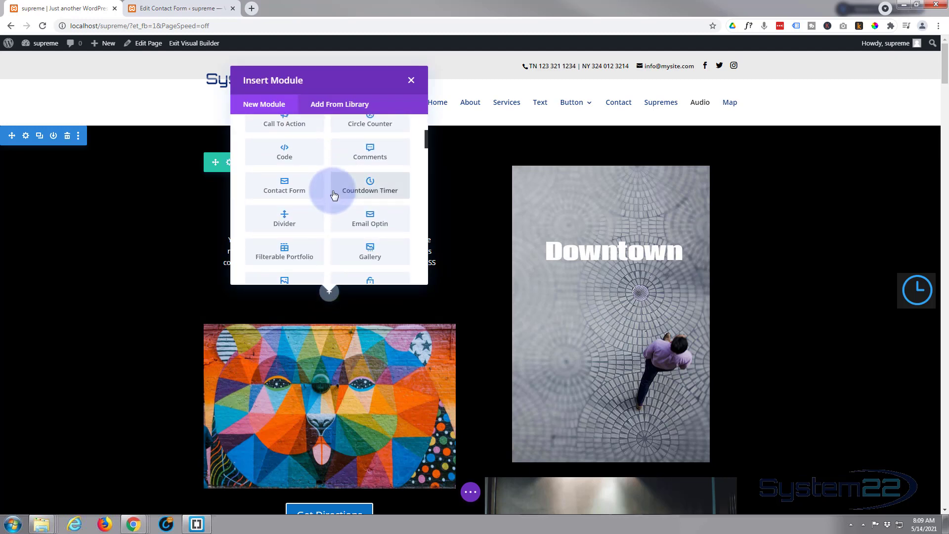
{"action": "scroll", "coordinate": [332, 193], "scroll_direction": "down", "scroll_amount": 3}
{"action": "scroll", "coordinate": [333, 189], "scroll_direction": "down", "scroll_amount": 5}
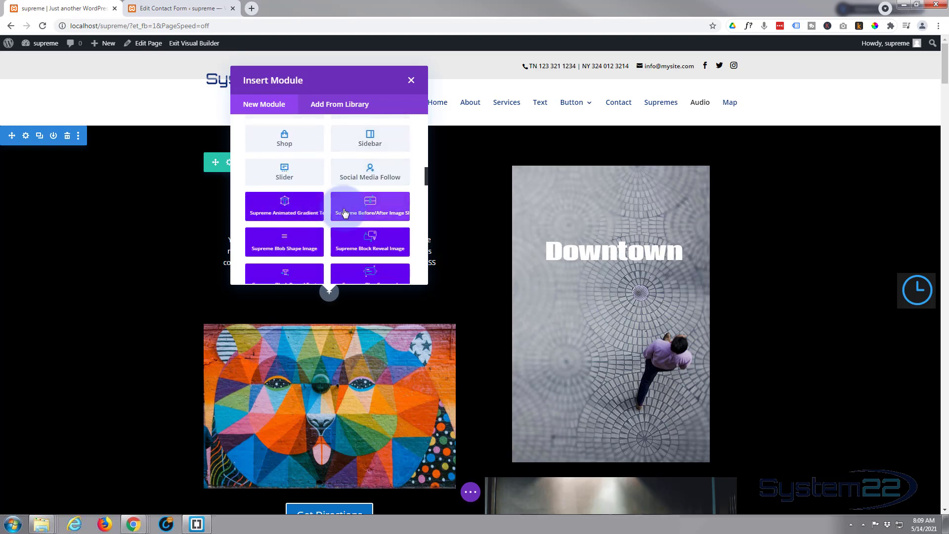
{"action": "scroll", "coordinate": [343, 207], "scroll_direction": "down", "scroll_amount": 1}
{"action": "scroll", "coordinate": [344, 212], "scroll_direction": "down", "scroll_amount": 2}
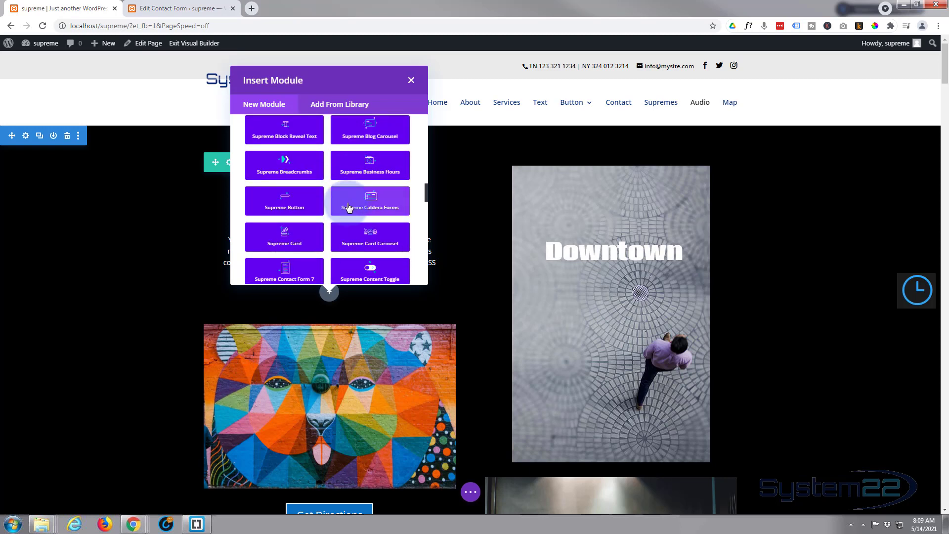
{"action": "scroll", "coordinate": [350, 203], "scroll_direction": "down", "scroll_amount": 2}
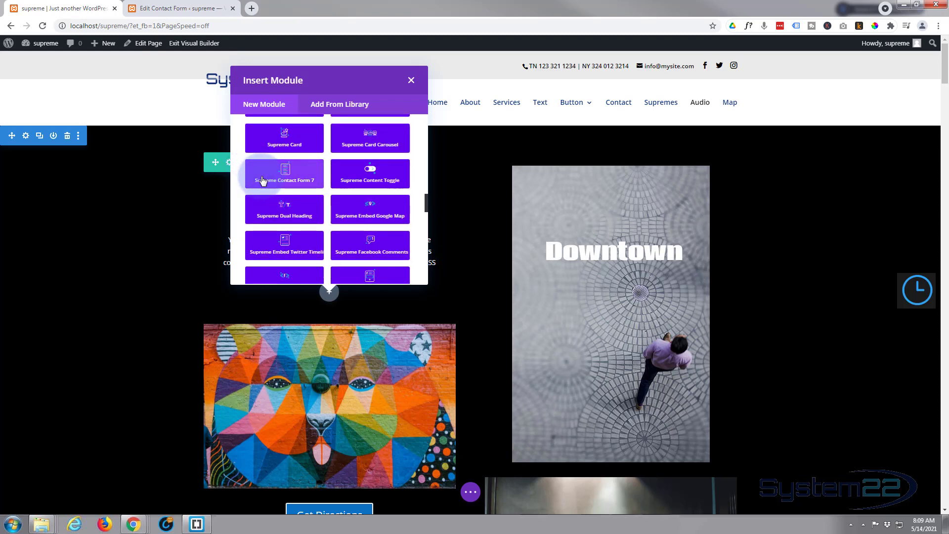
{"action": "left_click", "coordinate": [293, 182]}
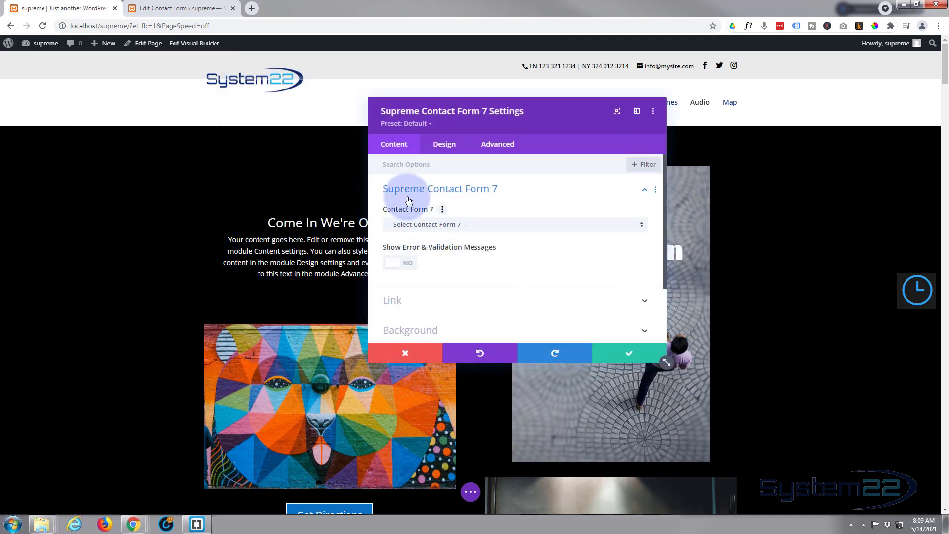
Step: Choose "popup form" as the module's contact form and view its fields on the page
{"action": "left_click", "coordinate": [503, 230]}
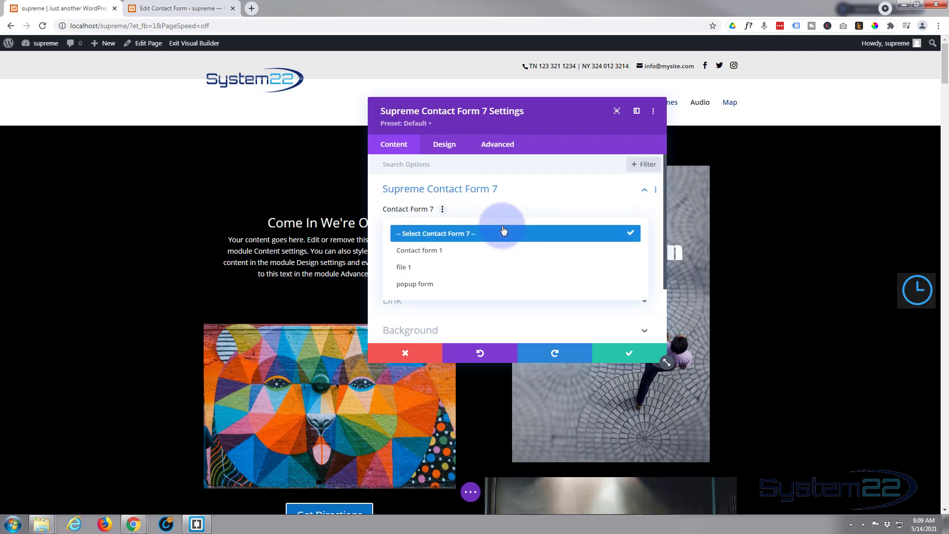
{"action": "left_click", "coordinate": [428, 284]}
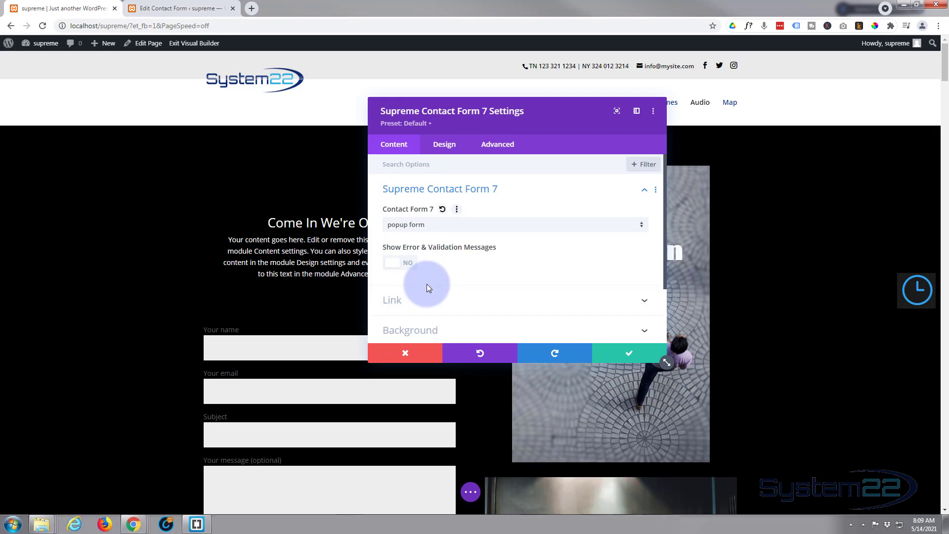
{"action": "scroll", "coordinate": [159, 303], "scroll_direction": "down", "scroll_amount": 2}
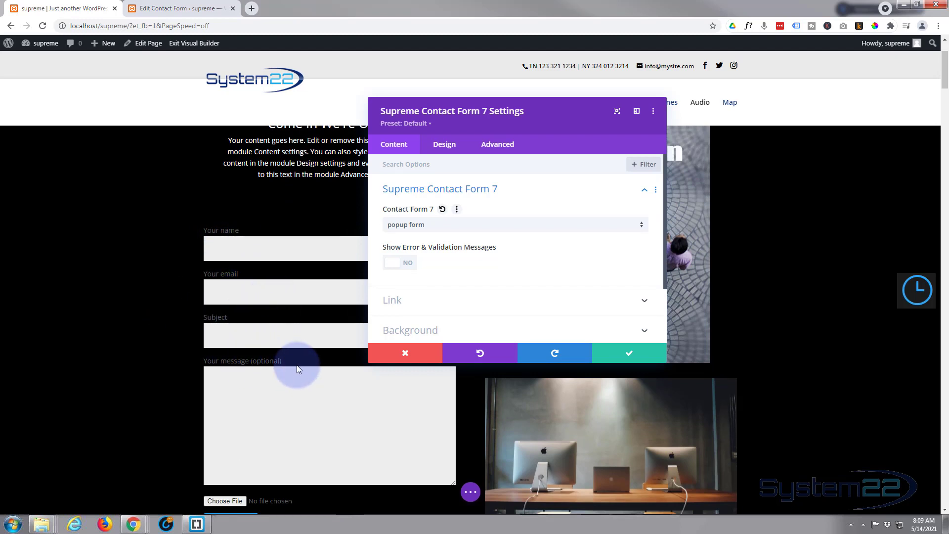
{"action": "scroll", "coordinate": [244, 378], "scroll_direction": "down", "scroll_amount": 2}
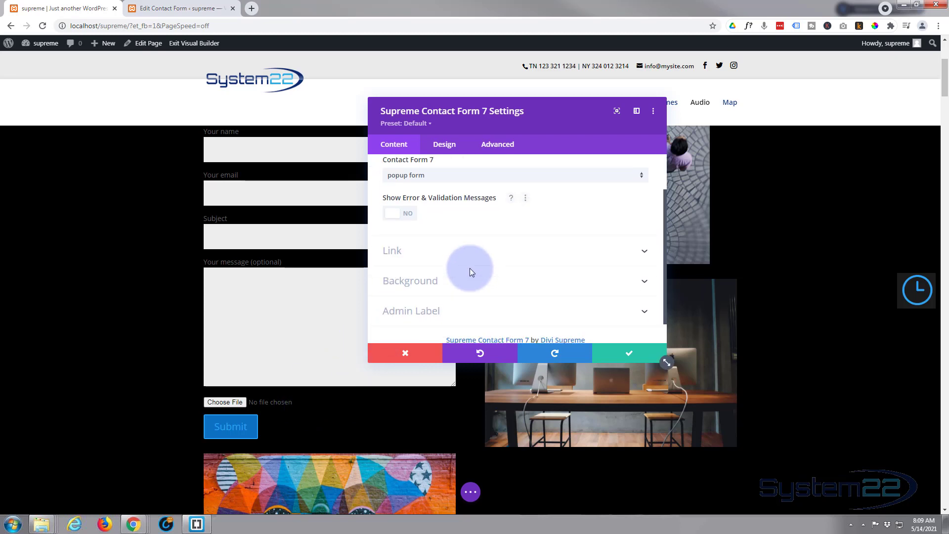
Step: Give the contact form module a light grey #b7b7b7 background color
{"action": "scroll", "coordinate": [469, 268], "scroll_direction": "down", "scroll_amount": 3}
{"action": "left_click", "coordinate": [469, 263]}
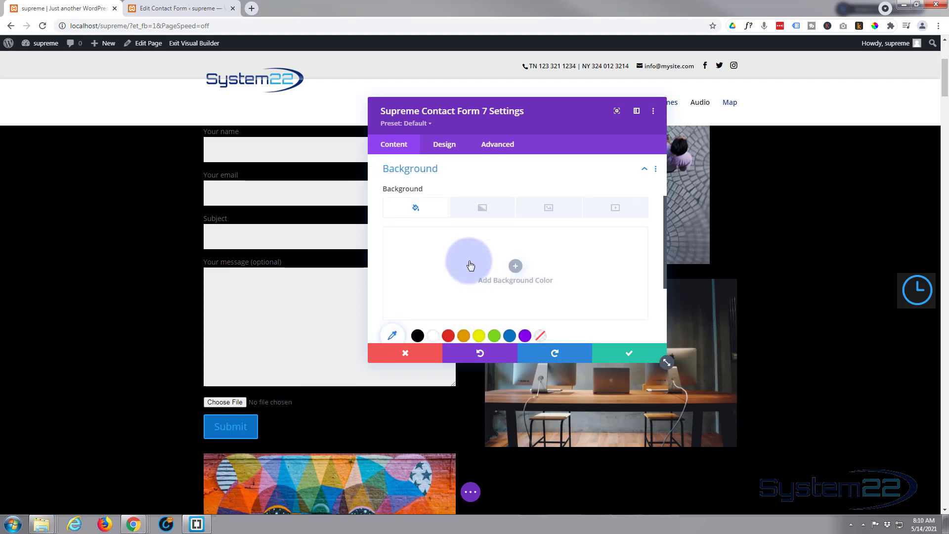
{"action": "scroll", "coordinate": [420, 292], "scroll_direction": "down", "scroll_amount": 1}
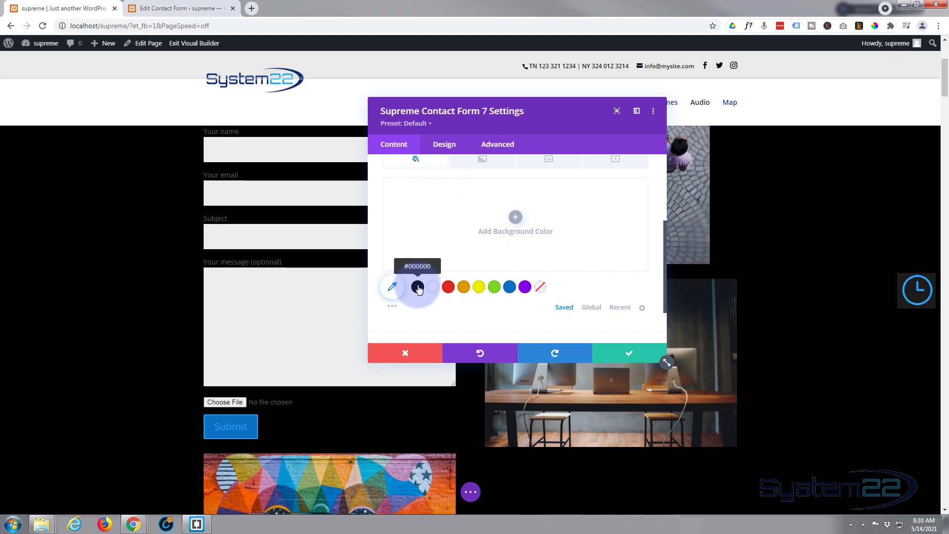
{"action": "left_click", "coordinate": [418, 288]}
{"action": "left_click", "coordinate": [414, 240]}
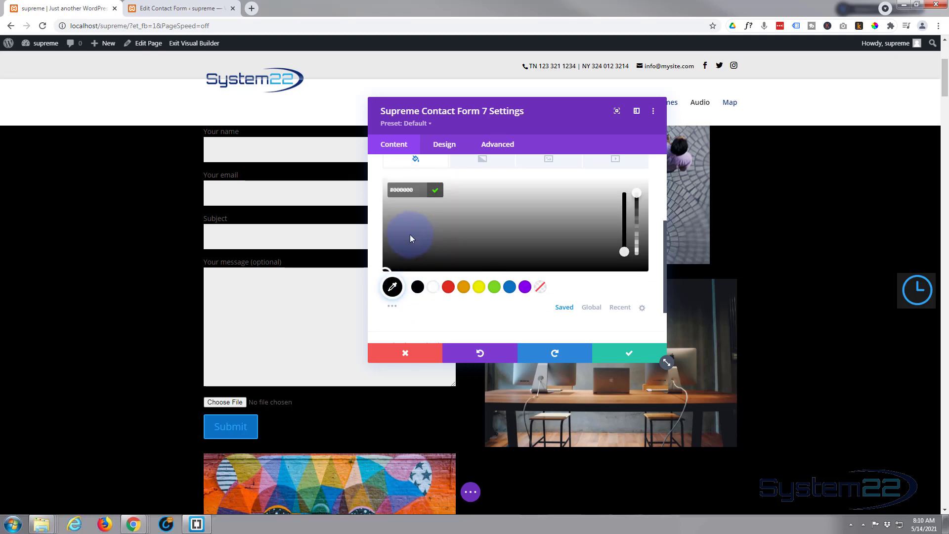
{"action": "left_click", "coordinate": [386, 209]}
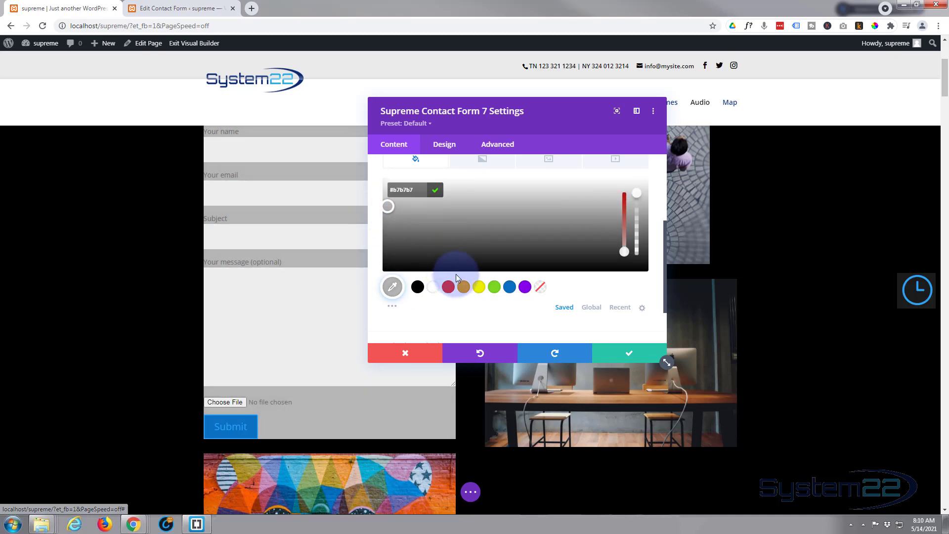
Step: Move the settings window off the form and set the module's padding to 30px on all four sides
{"action": "mouse_move", "coordinate": [647, 110]}
{"action": "left_mouse_down"}
{"action": "mouse_move", "coordinate": [684, 106]}
{"action": "mouse_move", "coordinate": [664, 111]}
{"action": "left_mouse_up"}
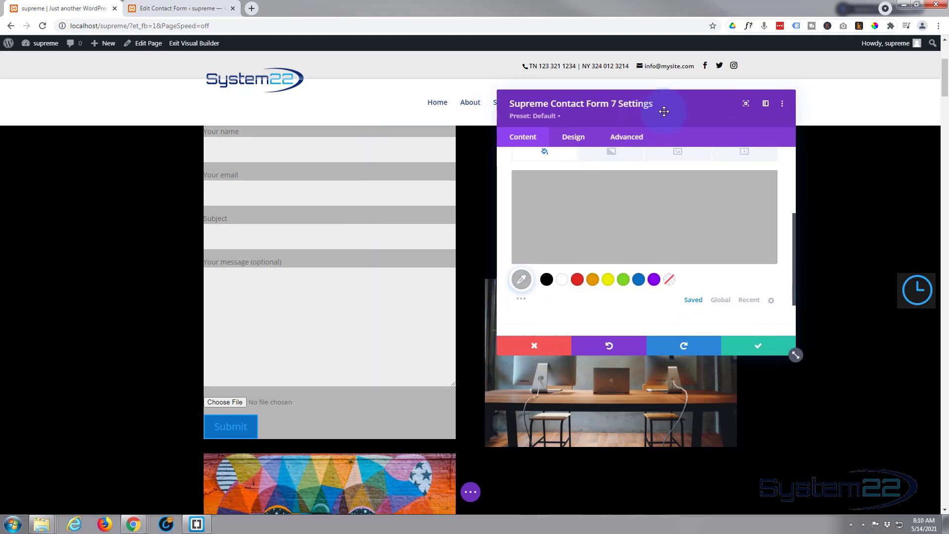
{"action": "left_click", "coordinate": [575, 140]}
{"action": "scroll", "coordinate": [597, 232], "scroll_direction": "down", "scroll_amount": 1}
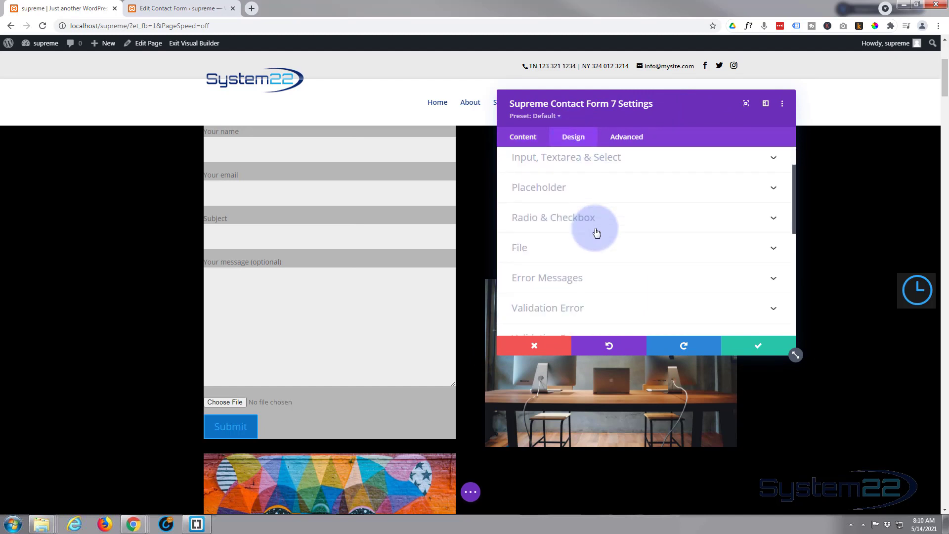
{"action": "scroll", "coordinate": [597, 233], "scroll_direction": "down", "scroll_amount": 1}
{"action": "scroll", "coordinate": [597, 233], "scroll_direction": "down", "scroll_amount": 5}
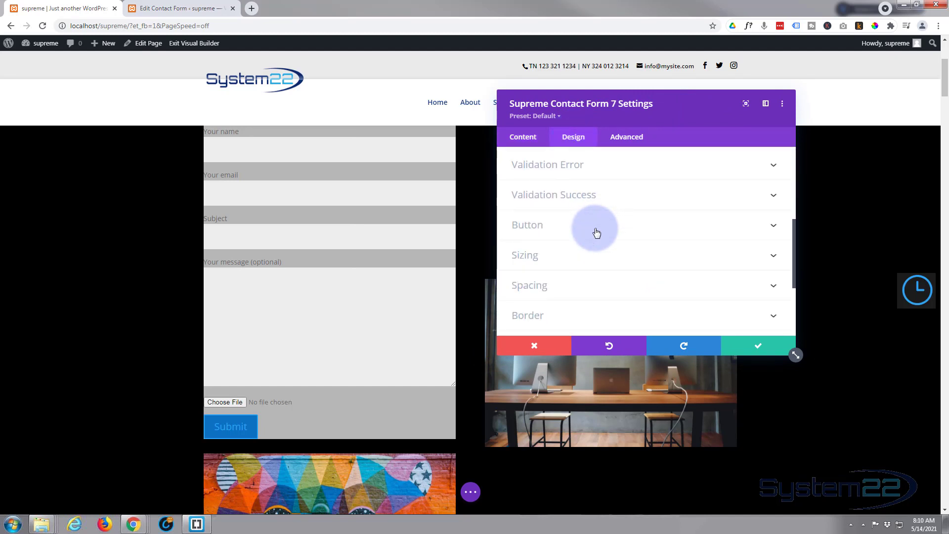
{"action": "left_click", "coordinate": [596, 238]}
{"action": "left_click", "coordinate": [527, 245]}
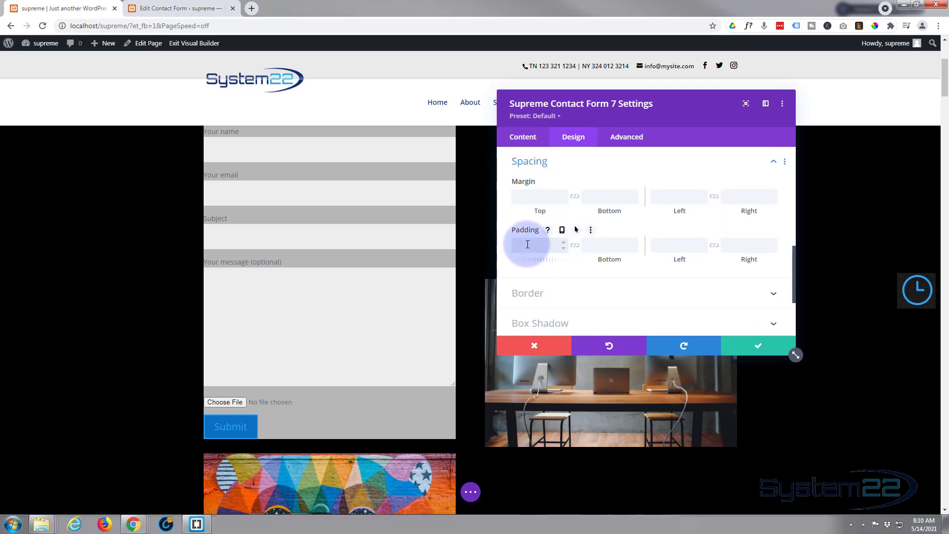
{"action": "type", "text": "30px"}
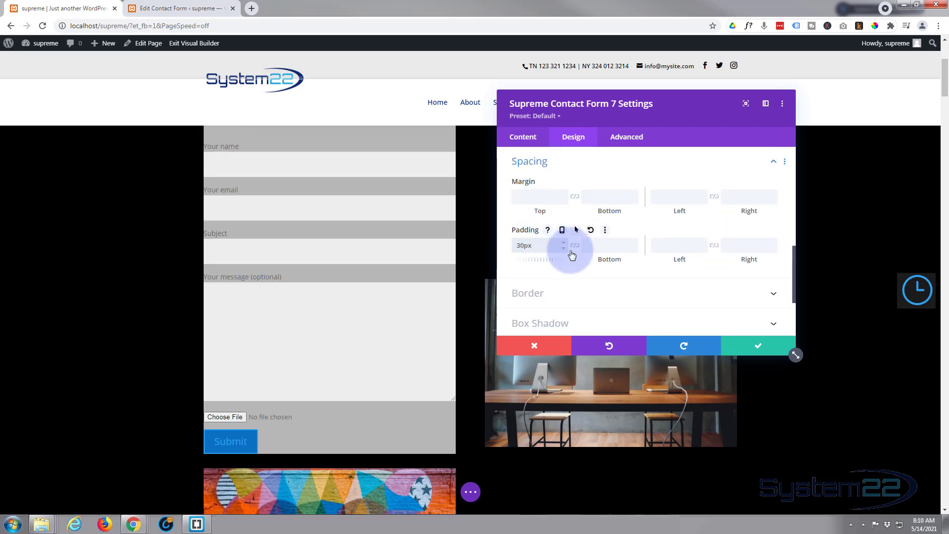
{"action": "left_click", "coordinate": [575, 246]}
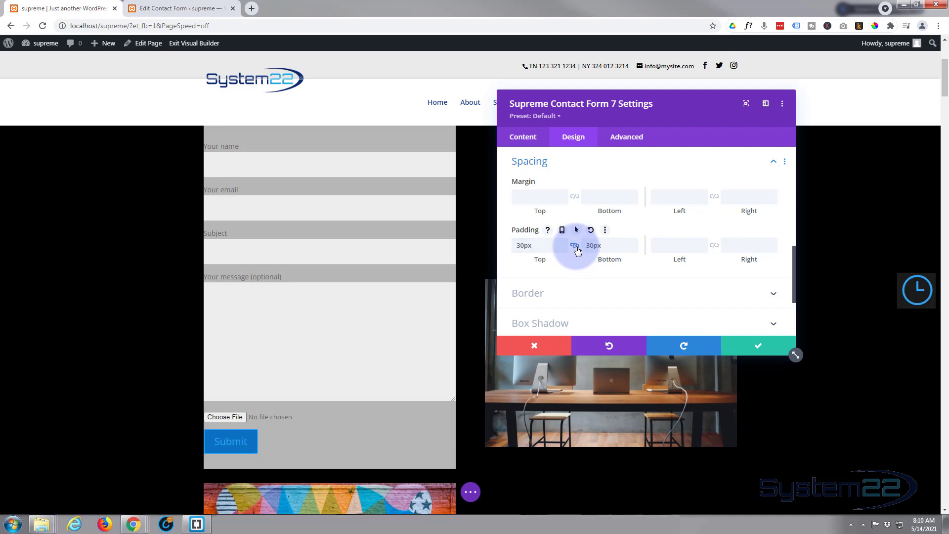
{"action": "left_click", "coordinate": [673, 248]}
{"action": "type", "text": "30px"}
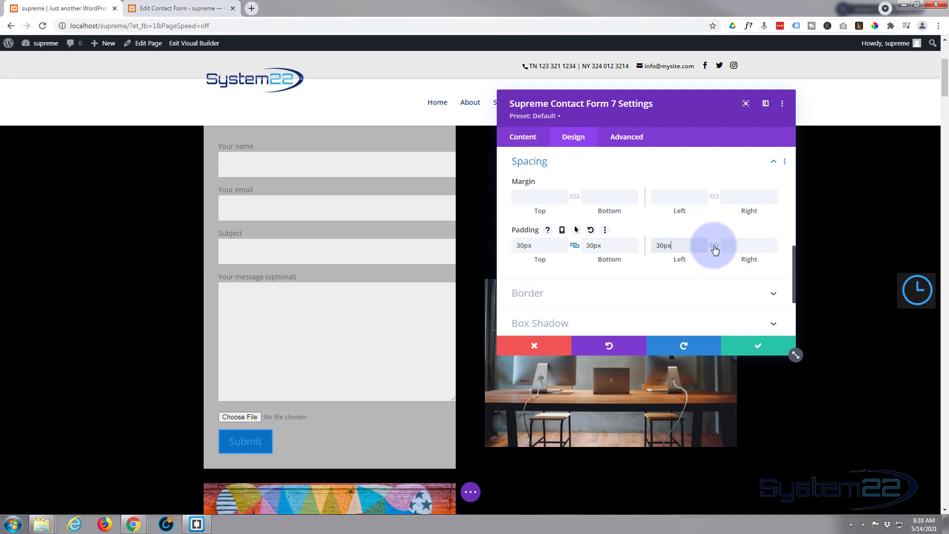
{"action": "left_click", "coordinate": [715, 246]}
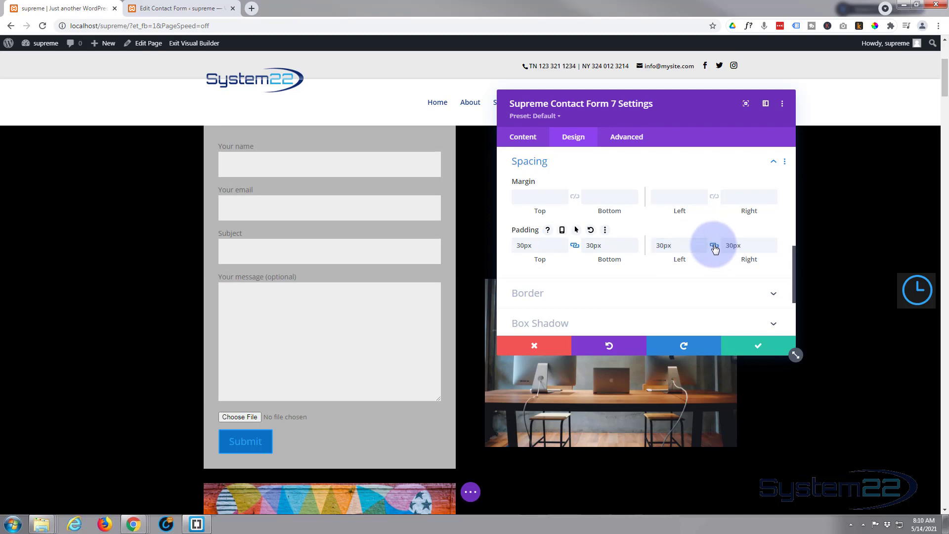
Step: Examine the contact form module's design option groups, including the File field's padding, background color and font settings
{"action": "scroll", "coordinate": [600, 267], "scroll_direction": "up", "scroll_amount": 2}
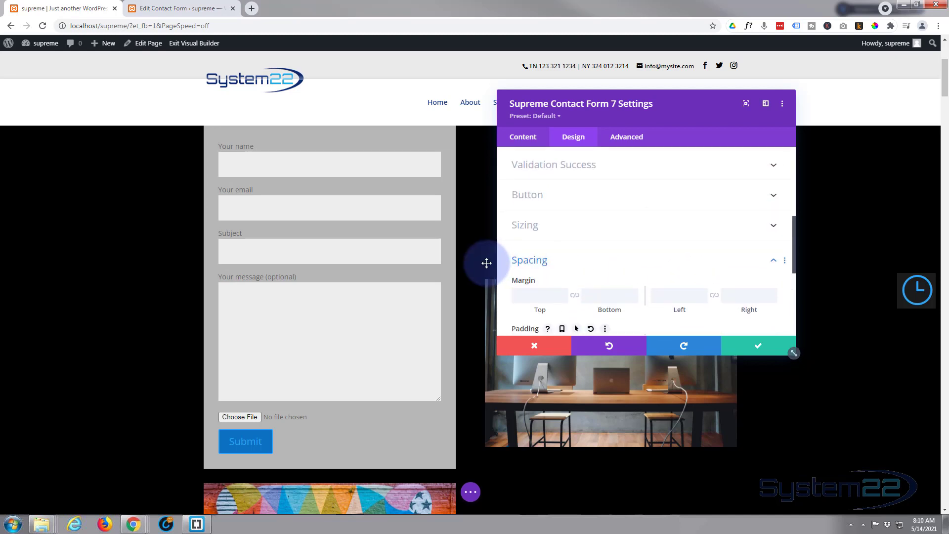
{"action": "scroll", "coordinate": [476, 246], "scroll_direction": "up", "scroll_amount": 2}
{"action": "scroll", "coordinate": [476, 247], "scroll_direction": "down", "scroll_amount": 2}
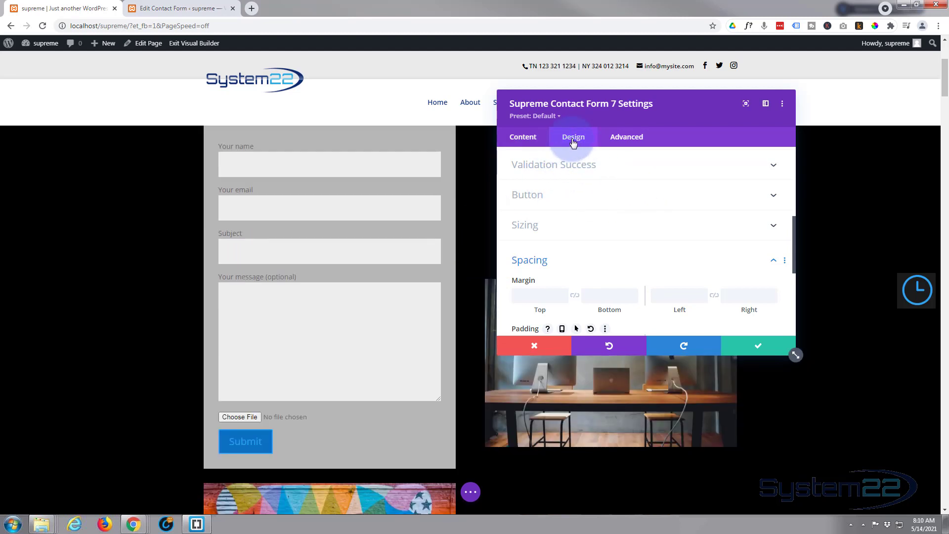
{"action": "scroll", "coordinate": [615, 229], "scroll_direction": "up", "scroll_amount": 5}
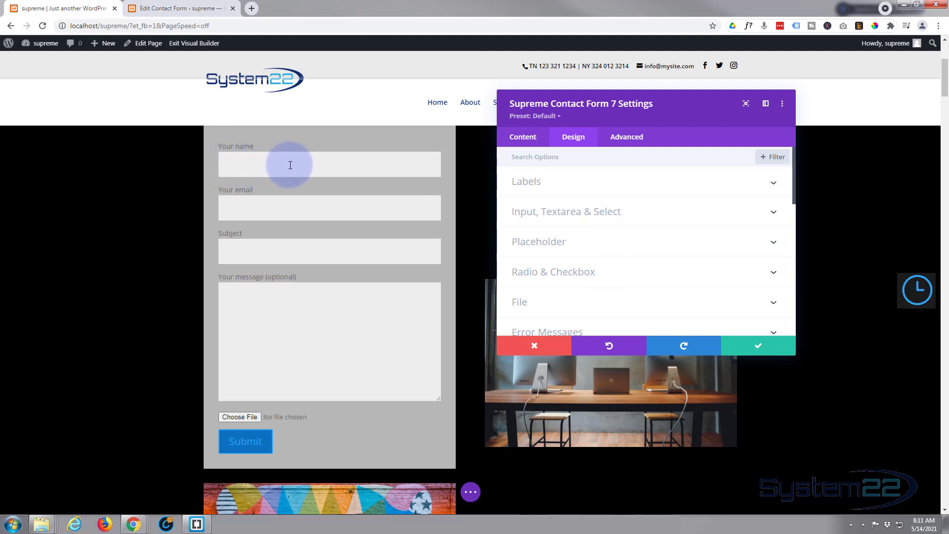
{"action": "scroll", "coordinate": [635, 227], "scroll_direction": "down", "scroll_amount": 1}
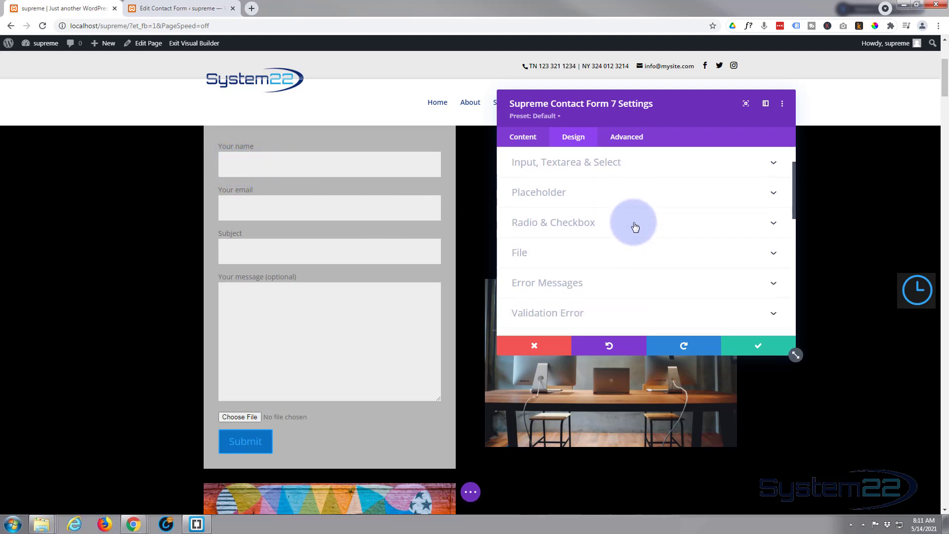
{"action": "scroll", "coordinate": [618, 237], "scroll_direction": "down", "scroll_amount": 1}
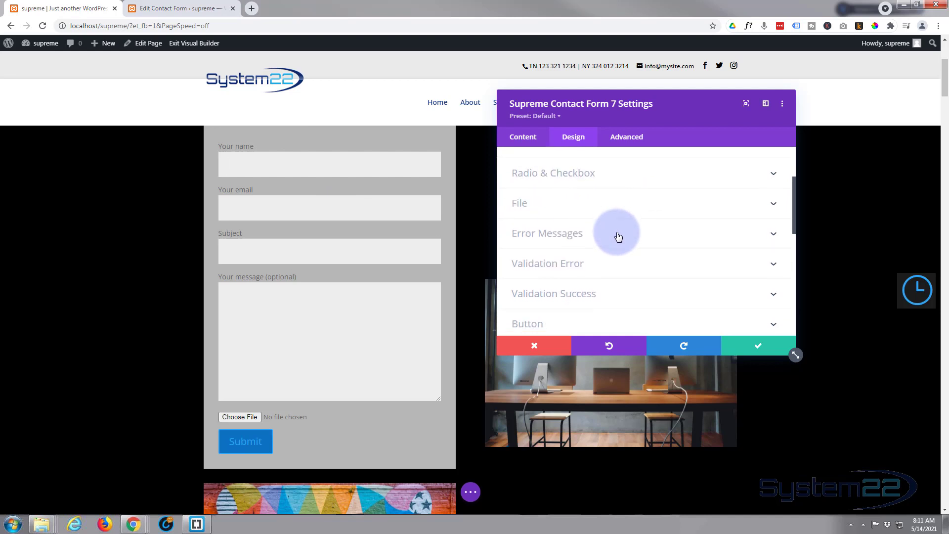
{"action": "left_click", "coordinate": [598, 217]}
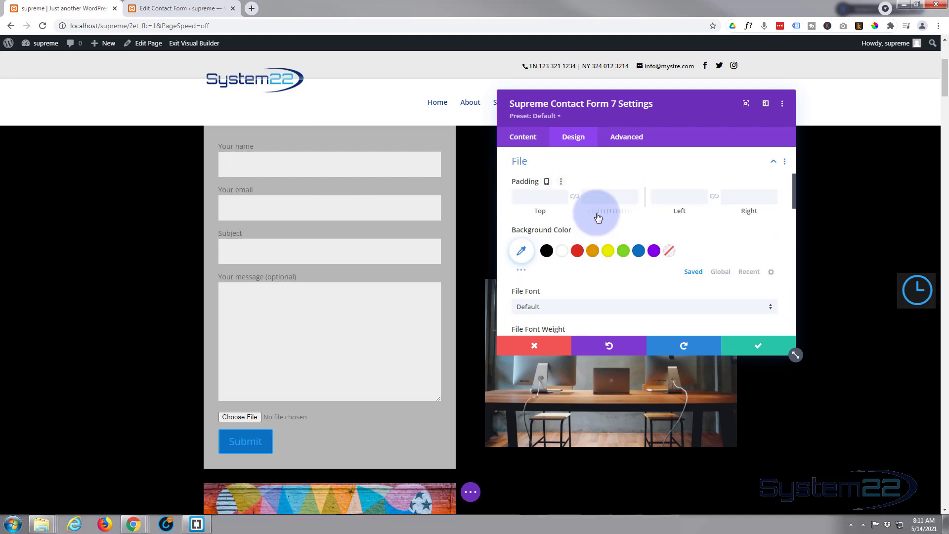
{"action": "scroll", "coordinate": [578, 177], "scroll_direction": "down", "scroll_amount": 1}
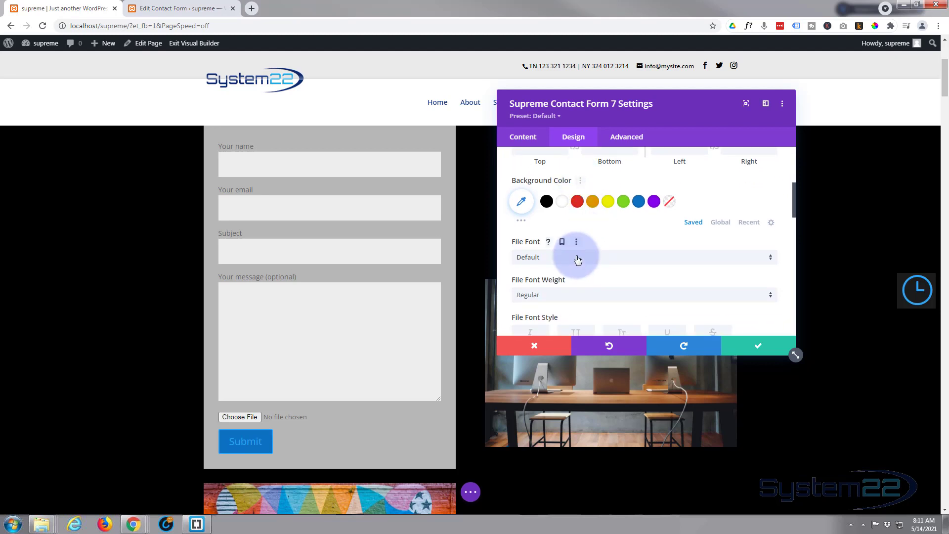
{"action": "scroll", "coordinate": [577, 255], "scroll_direction": "down", "scroll_amount": 2}
{"action": "scroll", "coordinate": [577, 255], "scroll_direction": "down", "scroll_amount": 6}
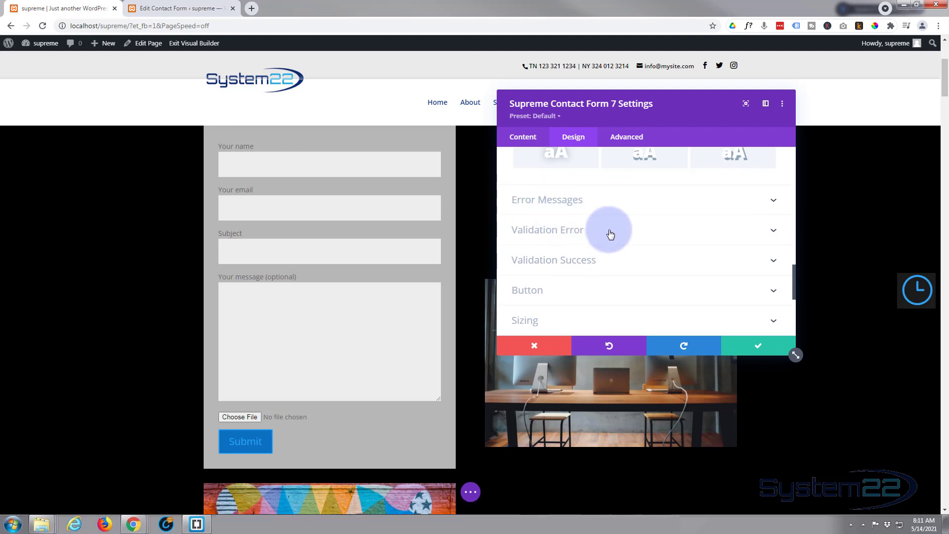
Step: Review the module's Error Messages and Button design options and save the contact form module's settings
{"action": "left_click", "coordinate": [633, 211]}
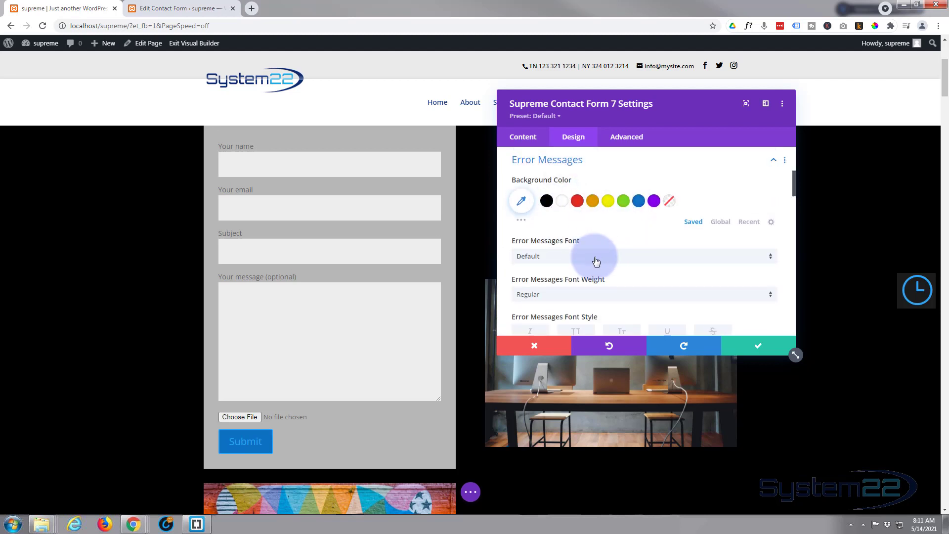
{"action": "scroll", "coordinate": [596, 259], "scroll_direction": "down", "scroll_amount": 3}
{"action": "scroll", "coordinate": [595, 257], "scroll_direction": "down", "scroll_amount": 10}
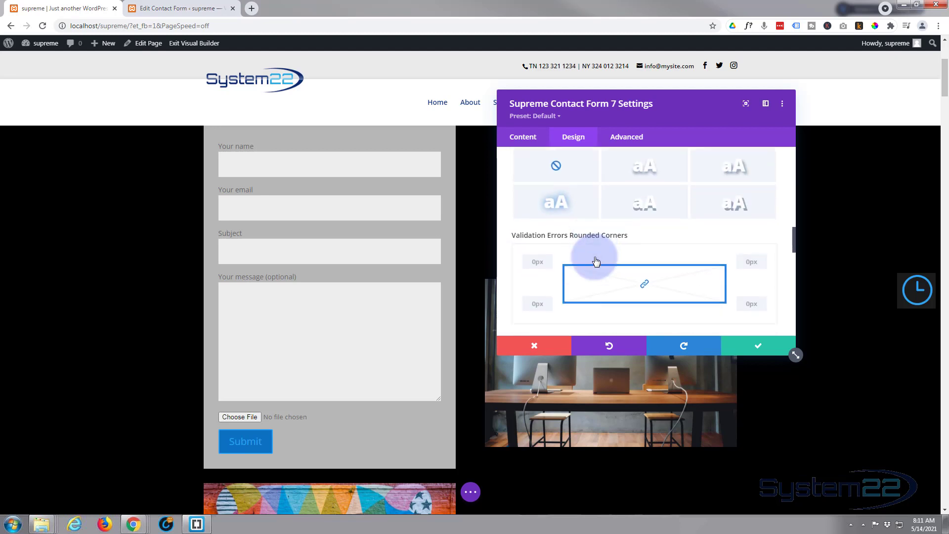
{"action": "scroll", "coordinate": [595, 257], "scroll_direction": "down", "scroll_amount": 10}
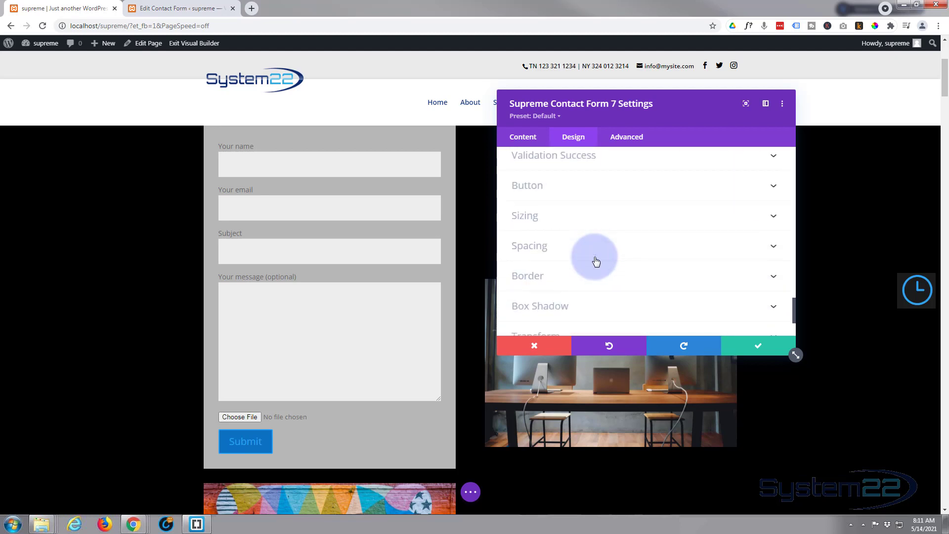
{"action": "left_click", "coordinate": [569, 194]}
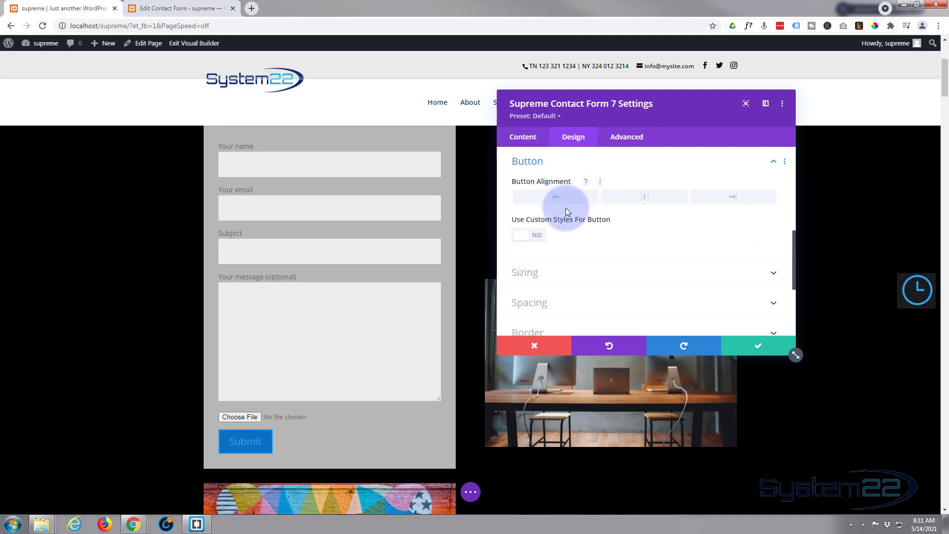
{"action": "scroll", "coordinate": [564, 262], "scroll_direction": "down", "scroll_amount": 3}
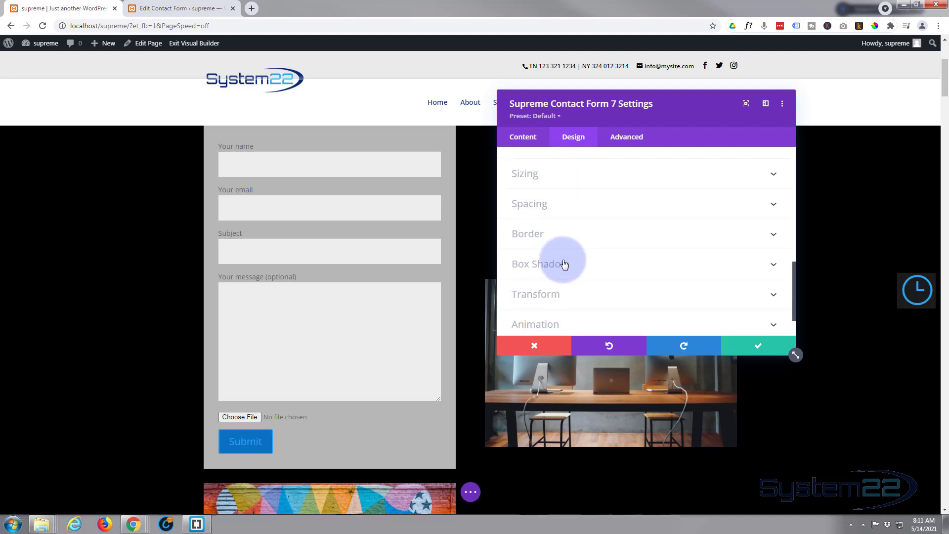
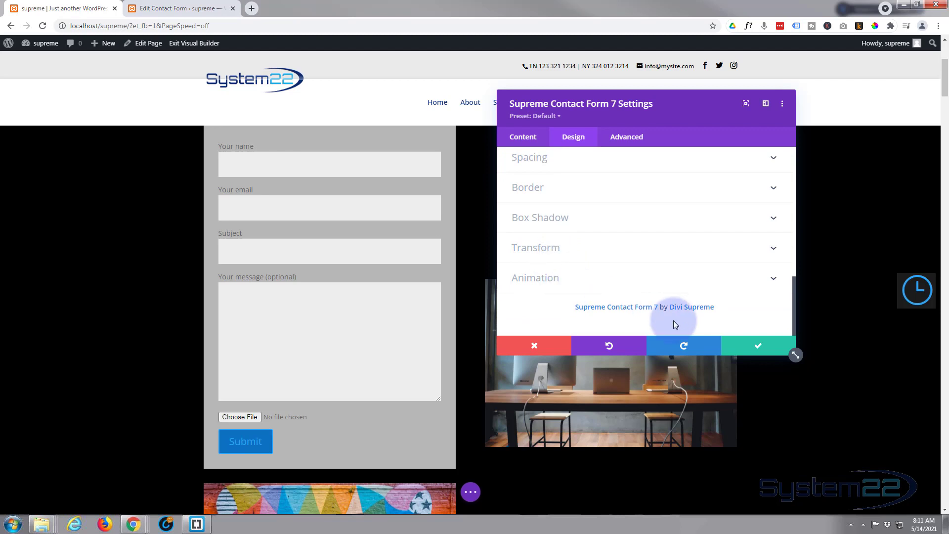
{"action": "left_click", "coordinate": [756, 348]}
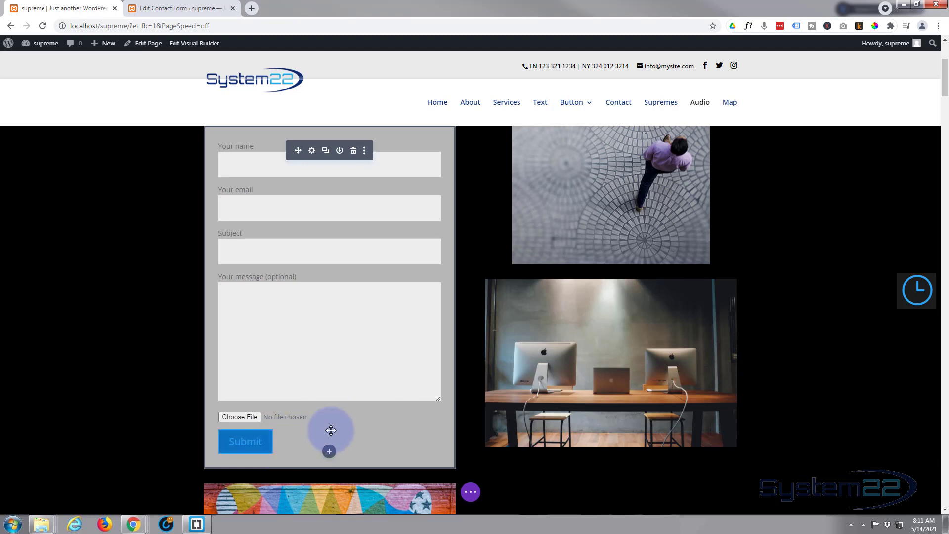
Step: Examine the mail settings of "popup form" in Contact Form 7, especially the recipient address in the To field
{"action": "left_click", "coordinate": [183, 9]}
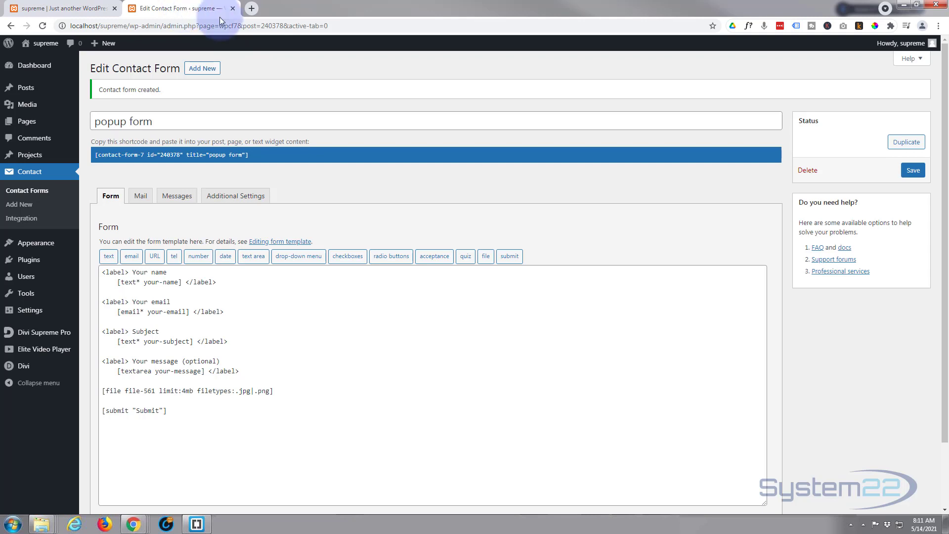
{"action": "left_click", "coordinate": [142, 197]}
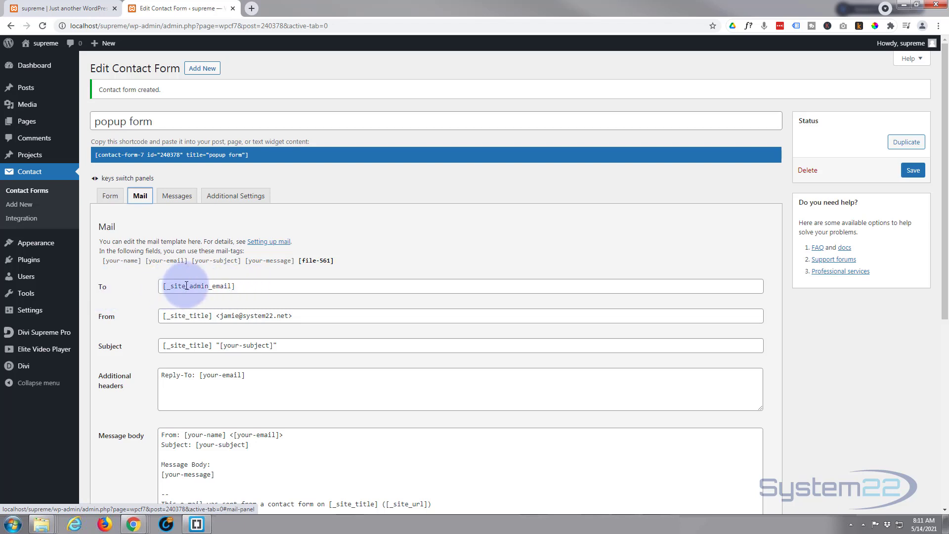
{"action": "left_click", "coordinate": [243, 286]}
{"action": "left_click_drag", "start_coordinate": [243, 287], "coordinate": [134, 289]}
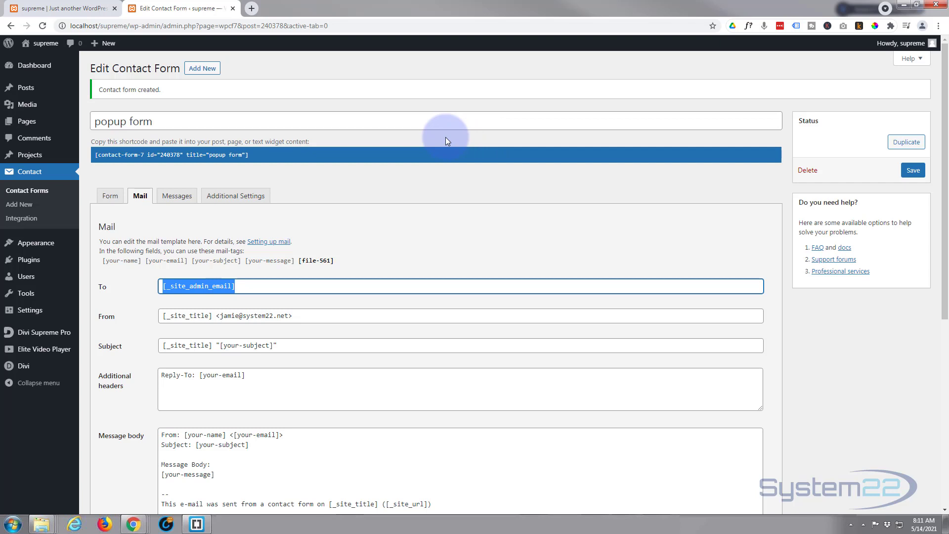
Step: Return to the page builder and save the contact form module to the Divi Library as "email popup"
{"action": "left_click", "coordinate": [64, 8]}
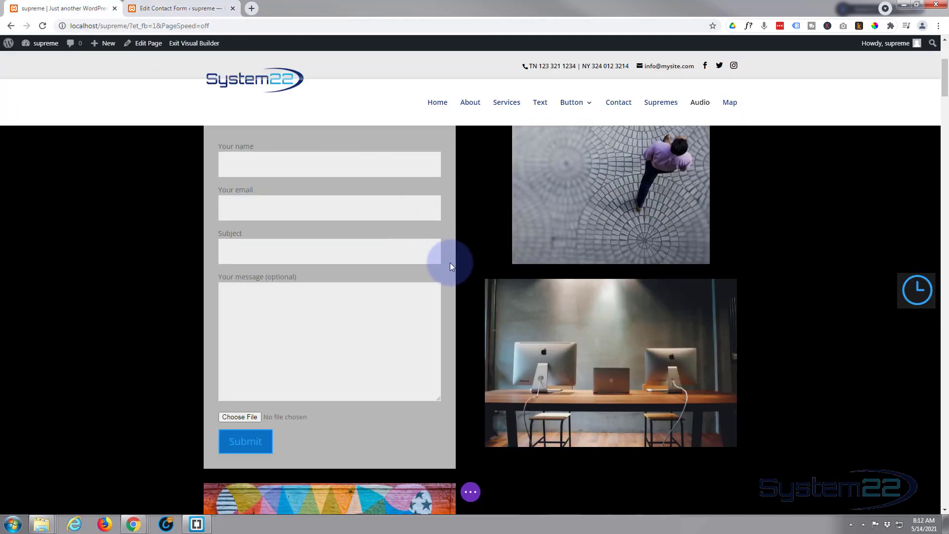
{"action": "scroll", "coordinate": [426, 274], "scroll_direction": "up", "scroll_amount": 1}
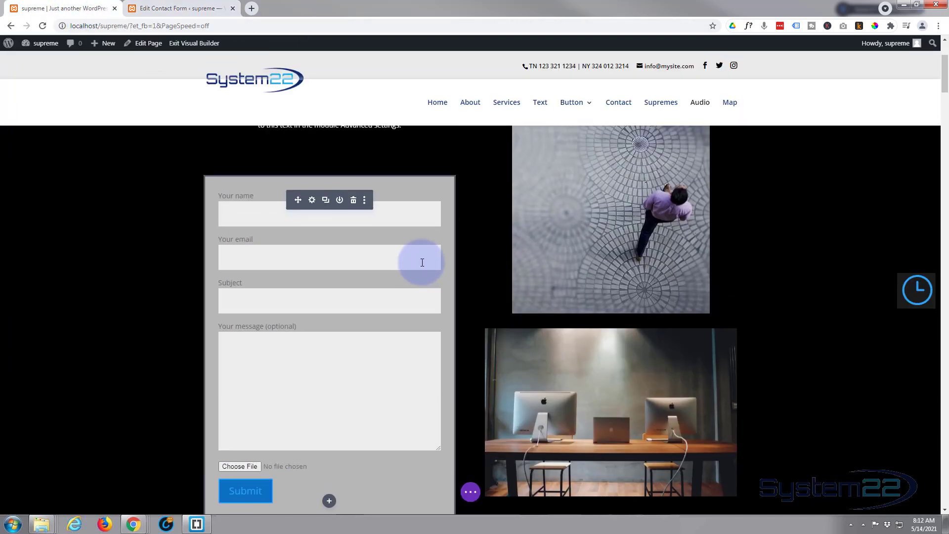
{"action": "left_click", "coordinate": [340, 200]}
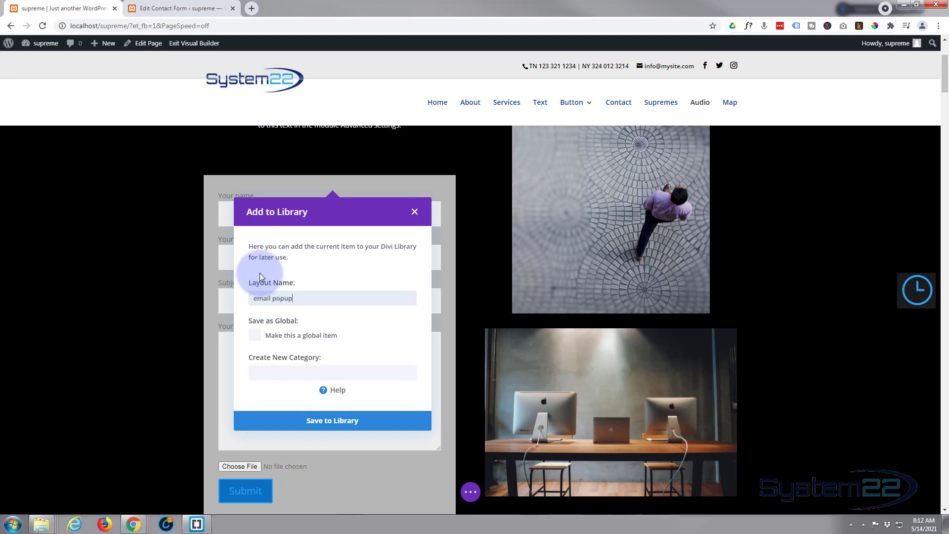
{"action": "left_click", "coordinate": [330, 426]}
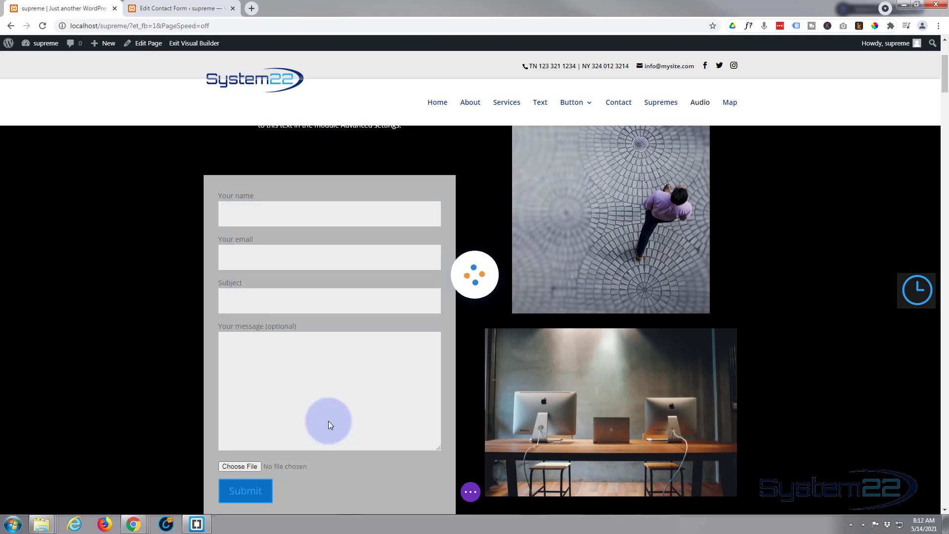
{"action": "mouse_move", "coordinate": [322, 415]}
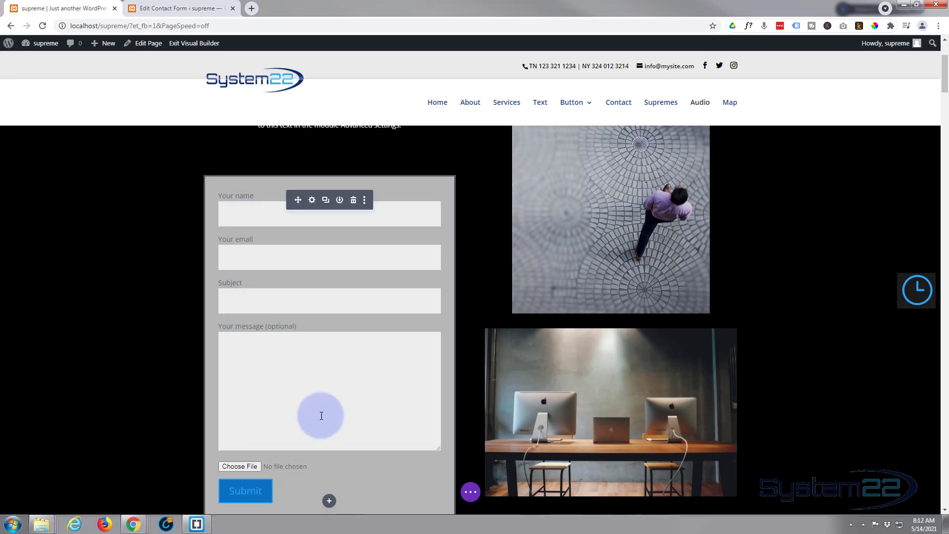
Step: Delete the contact form module from the page, and save and reload the page
{"action": "left_click", "coordinate": [354, 201]}
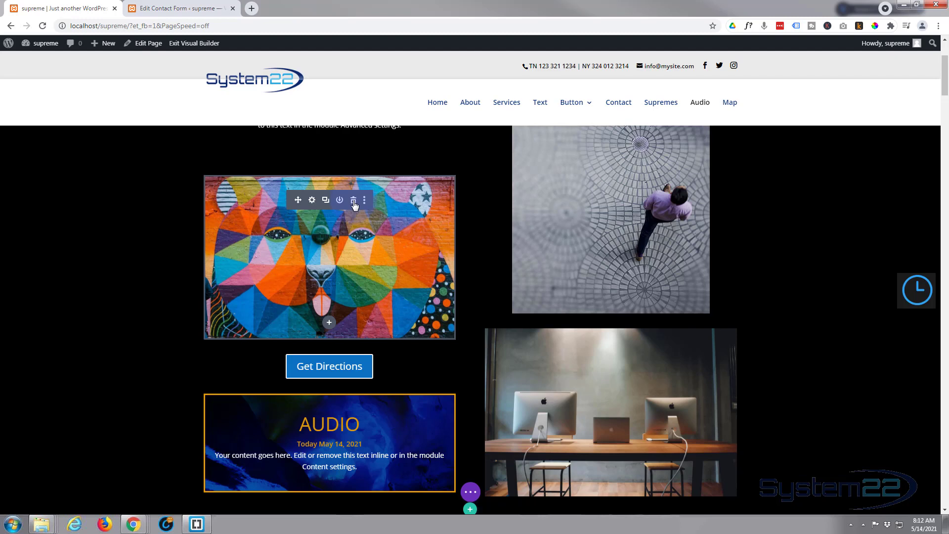
{"action": "left_click", "coordinate": [470, 492]}
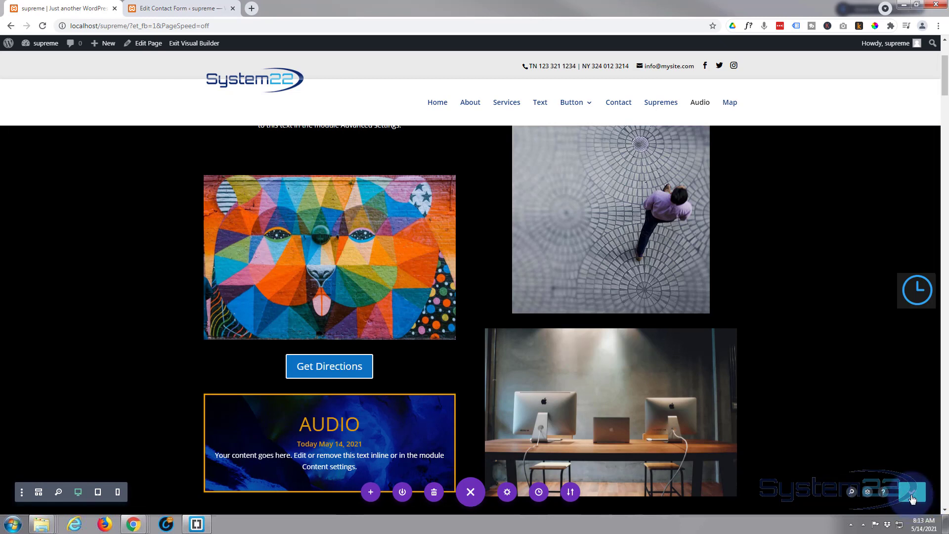
{"action": "left_click", "coordinate": [43, 27]}
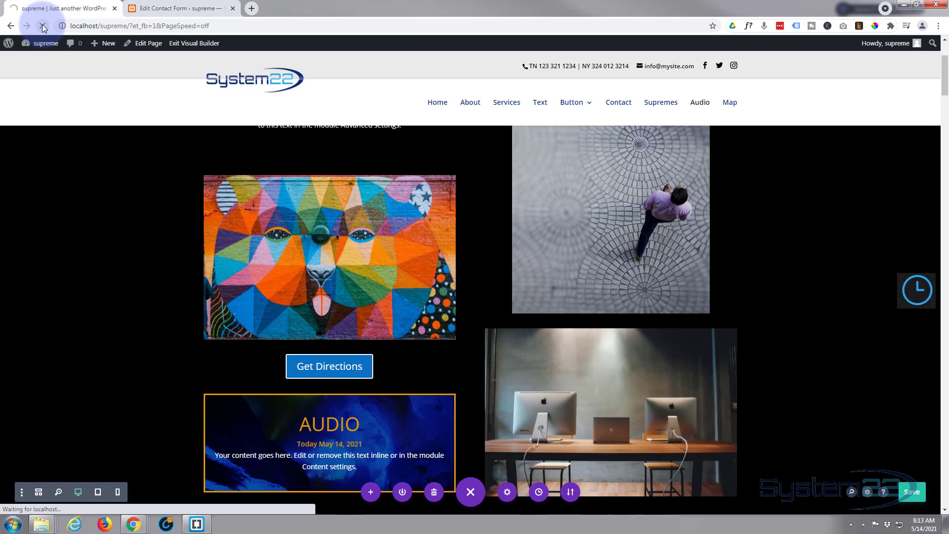
Step: Check in the Divi Supreme Pro general settings that Divi Popup is enabled and save the changes
{"action": "left_click", "coordinate": [182, 9]}
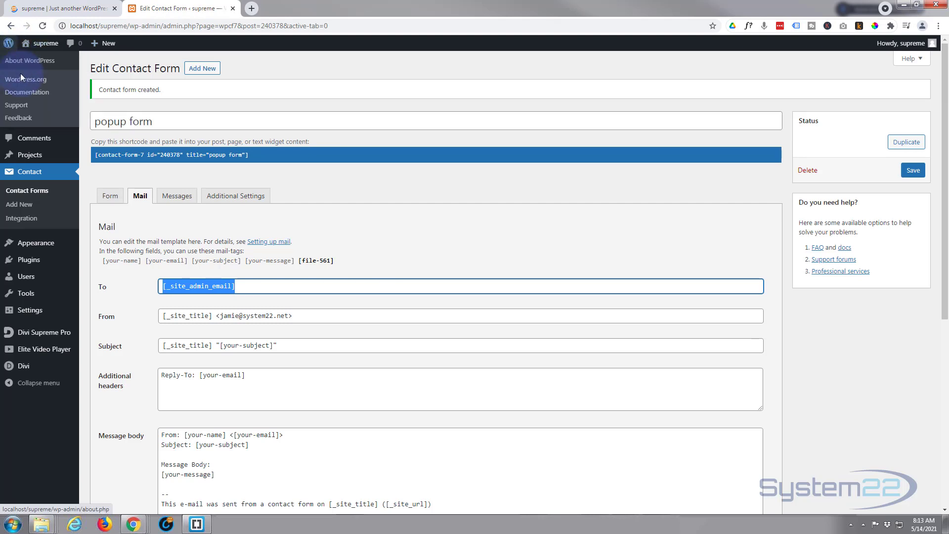
{"action": "mouse_move", "coordinate": [11, 337]}
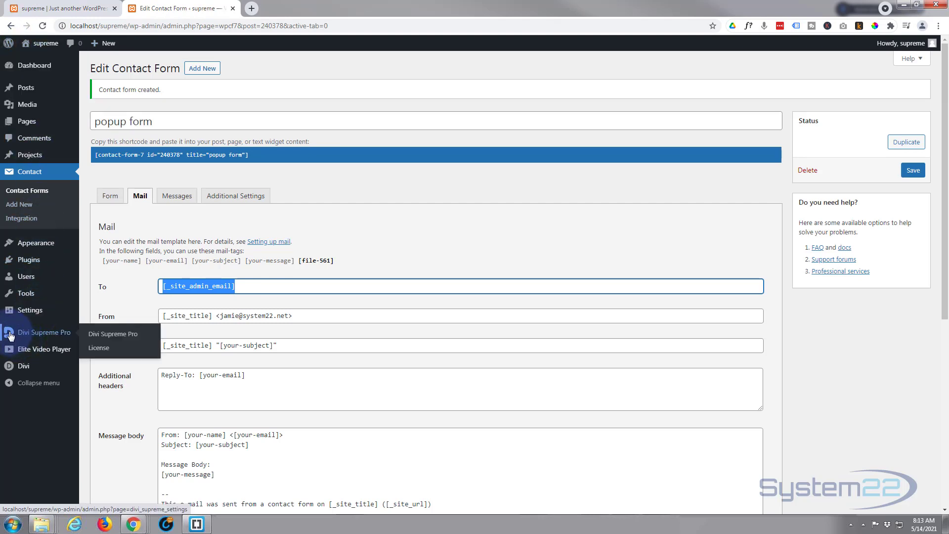
{"action": "left_click", "coordinate": [43, 336]}
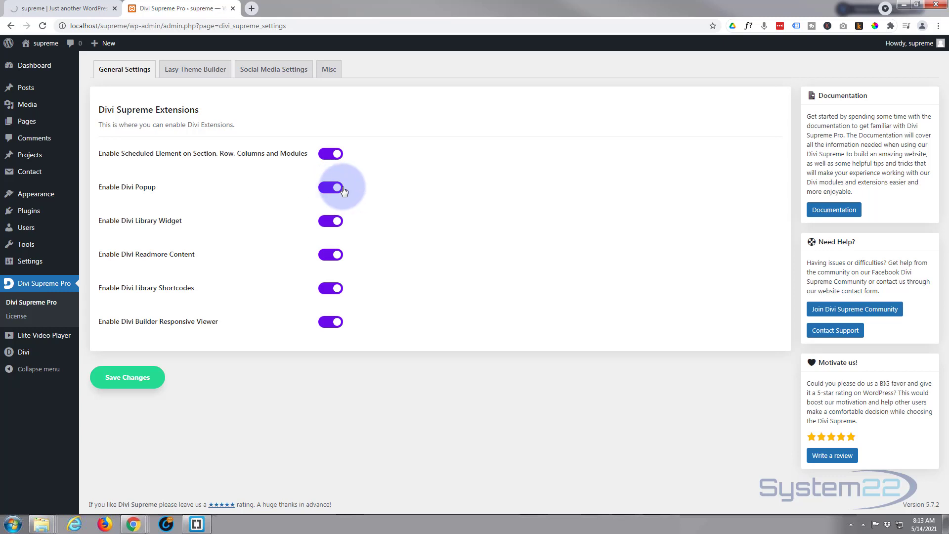
{"action": "left_click", "coordinate": [125, 382]}
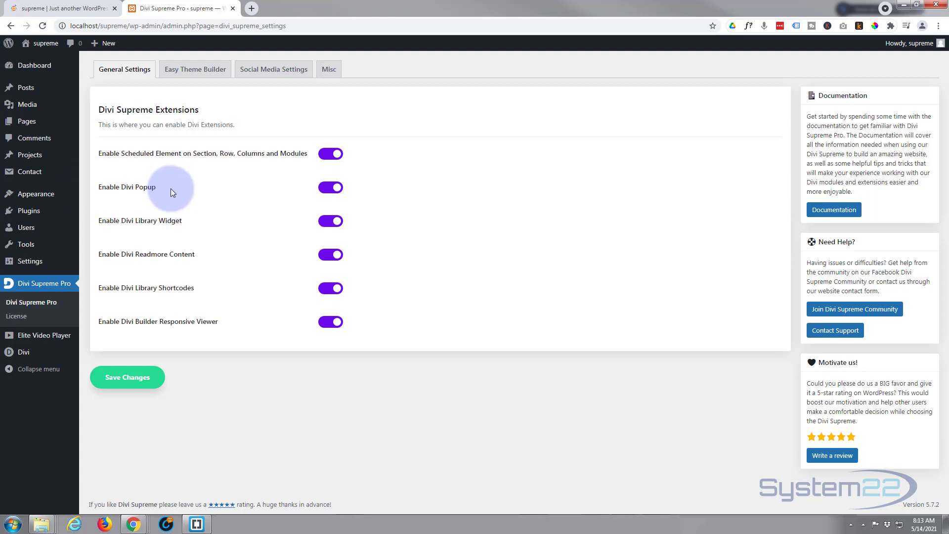
Step: Return to the page builder and add a Blurb module below the "Come In We're Open" text
{"action": "left_click", "coordinate": [69, 8]}
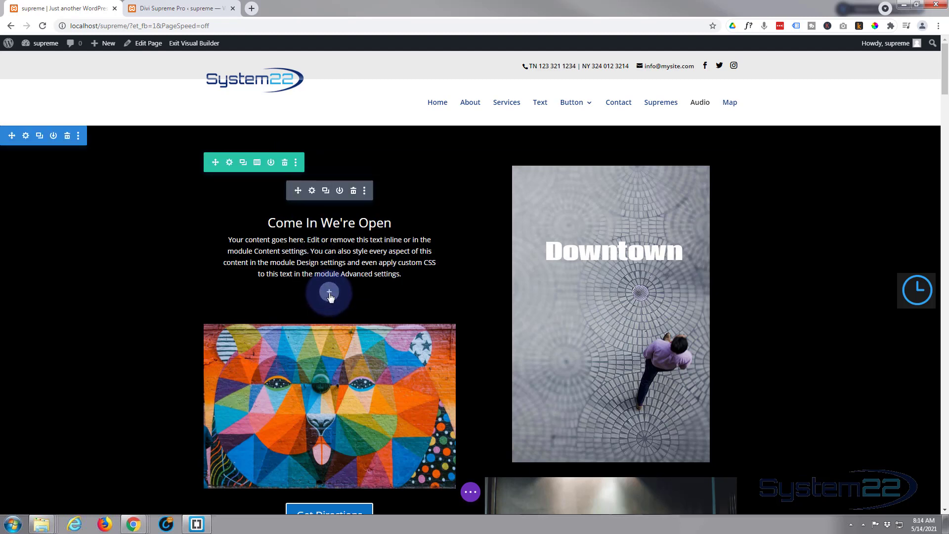
{"action": "left_click", "coordinate": [330, 293]}
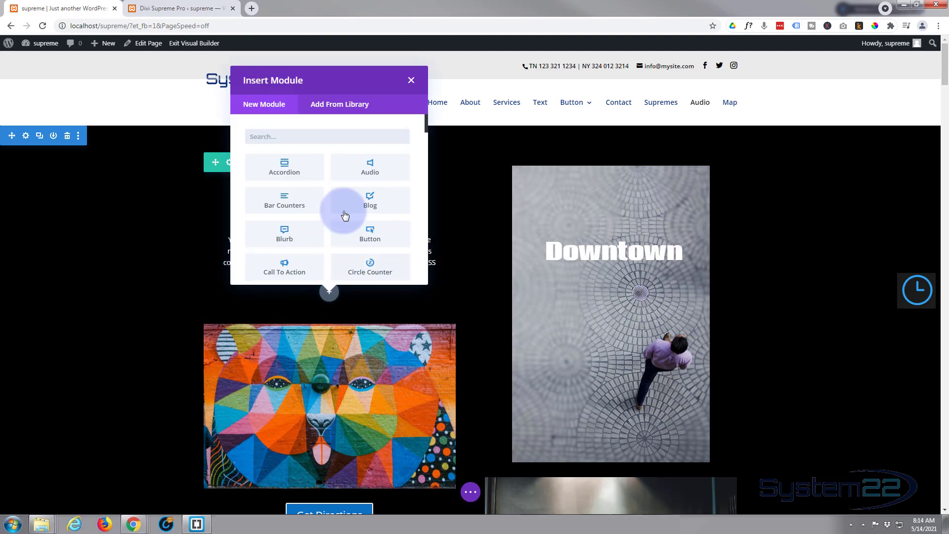
{"action": "left_click", "coordinate": [293, 235]}
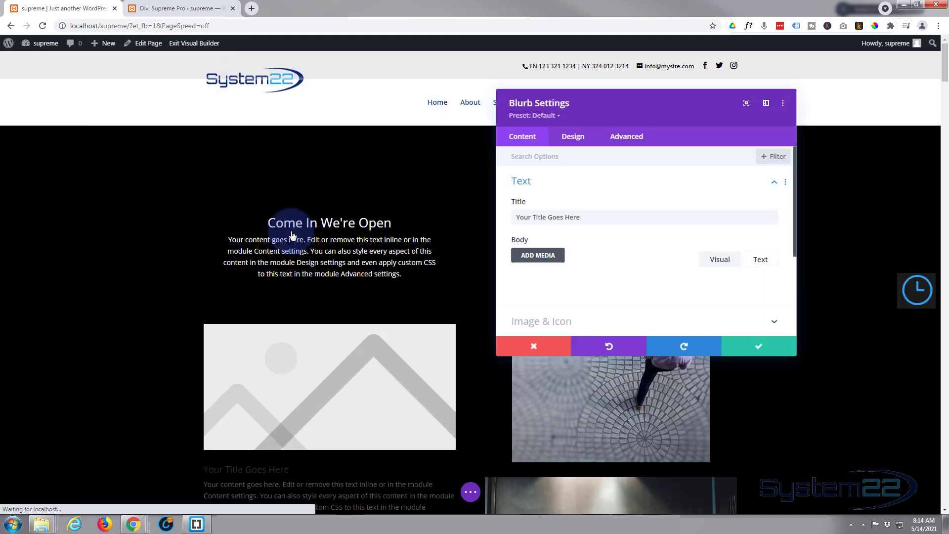
Step: Remove the placeholder title and body text from the new blurb
{"action": "left_click_drag", "start_coordinate": [639, 112], "coordinate": [462, 117]}
{"action": "left_click_drag", "start_coordinate": [411, 220], "coordinate": [306, 213]}
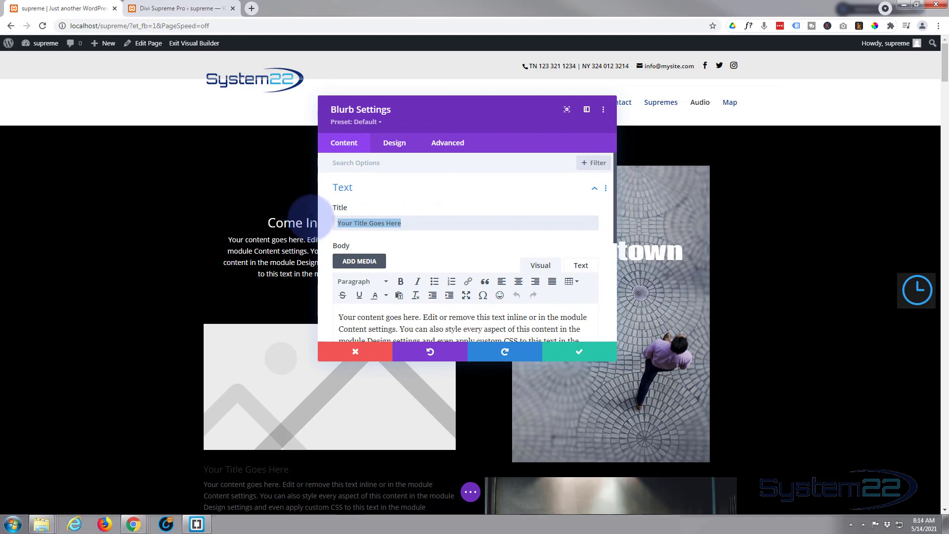
{"action": "key", "text": "BackSpace"}
{"action": "scroll", "coordinate": [405, 263], "scroll_direction": "down", "scroll_amount": 2}
{"action": "left_click_drag", "start_coordinate": [434, 254], "coordinate": [326, 214]}
{"action": "key", "text": "BackSpace"}
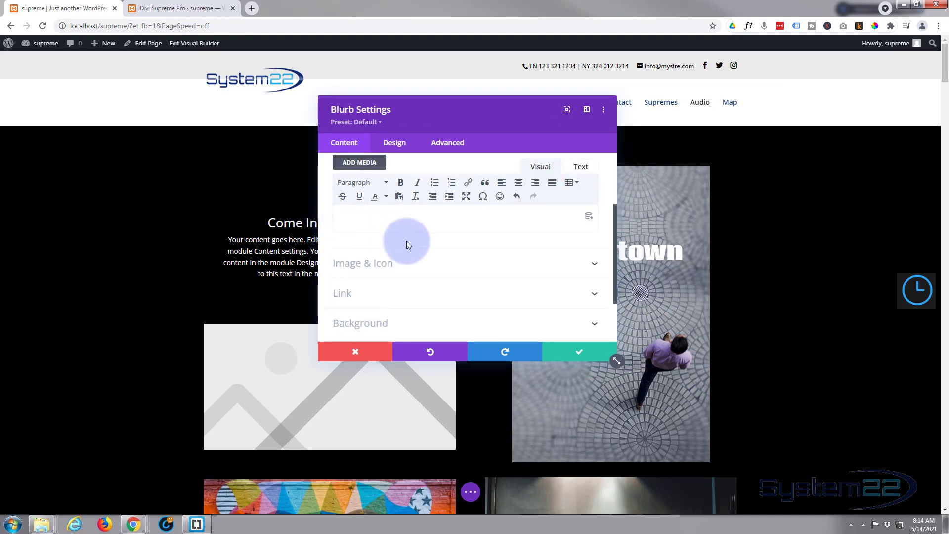
Step: Switch the blurb from an image to an icon and choose the envelope icon
{"action": "left_click", "coordinate": [414, 268]}
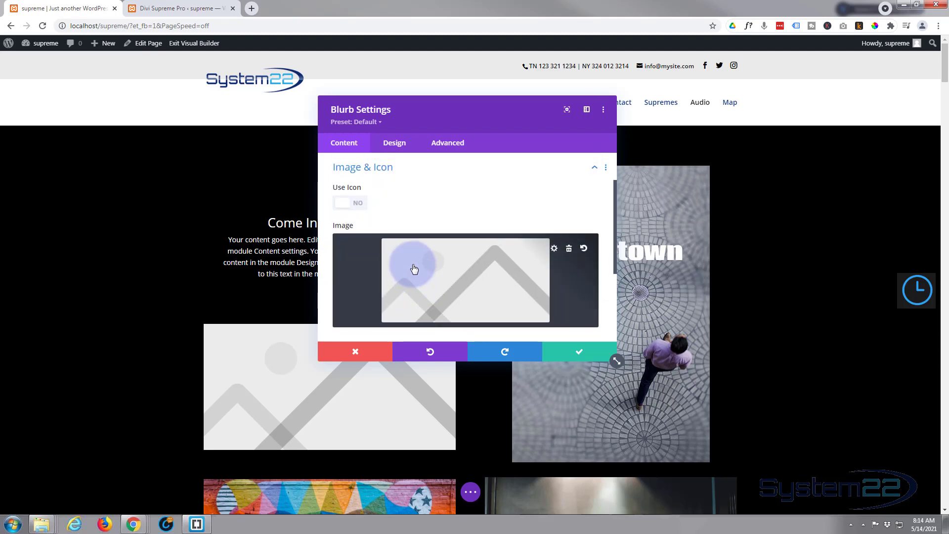
{"action": "left_click", "coordinate": [359, 205]}
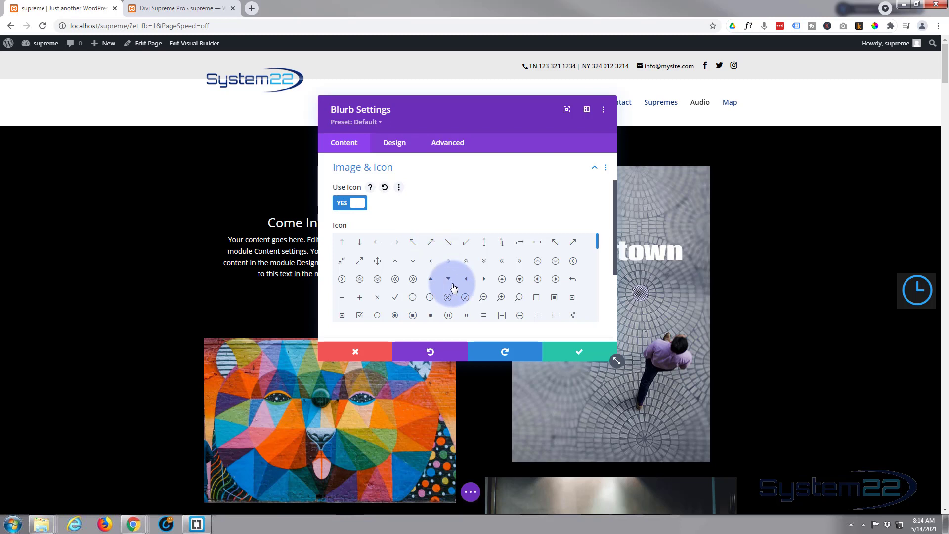
{"action": "left_click_drag", "start_coordinate": [598, 248], "coordinate": [599, 266]}
{"action": "left_click", "coordinate": [539, 272]}
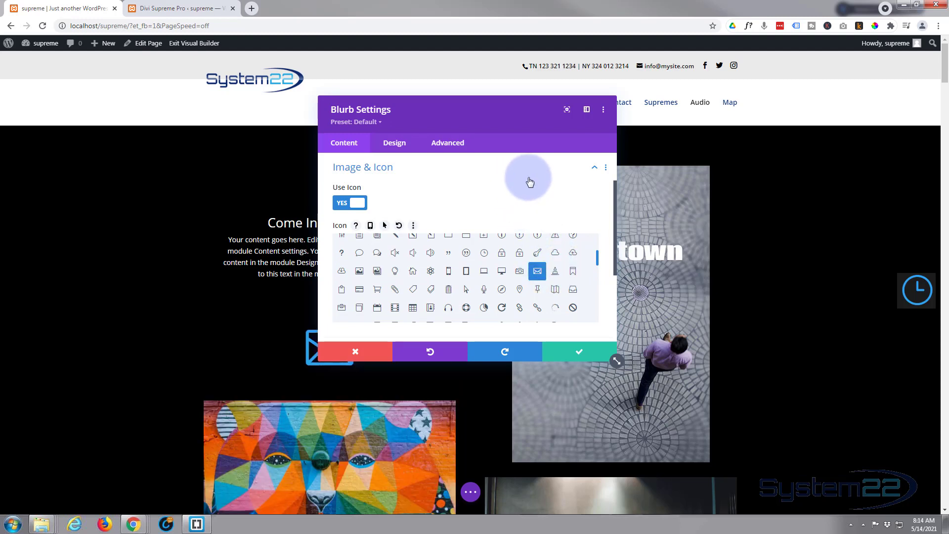
{"action": "left_click_drag", "start_coordinate": [496, 128], "coordinate": [598, 127]}
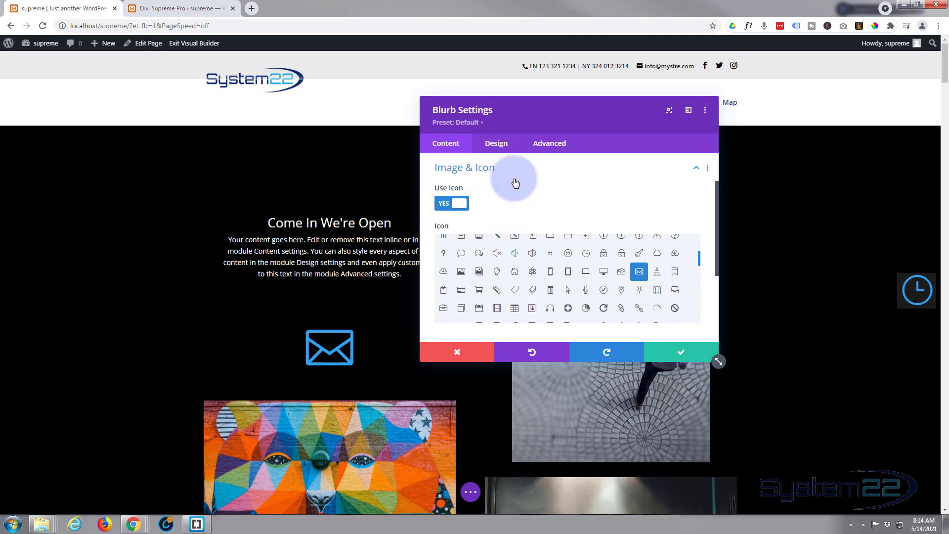
Step: Enable a custom icon font size for the blurb's envelope icon and set it to 70px
{"action": "left_click", "coordinate": [497, 144]}
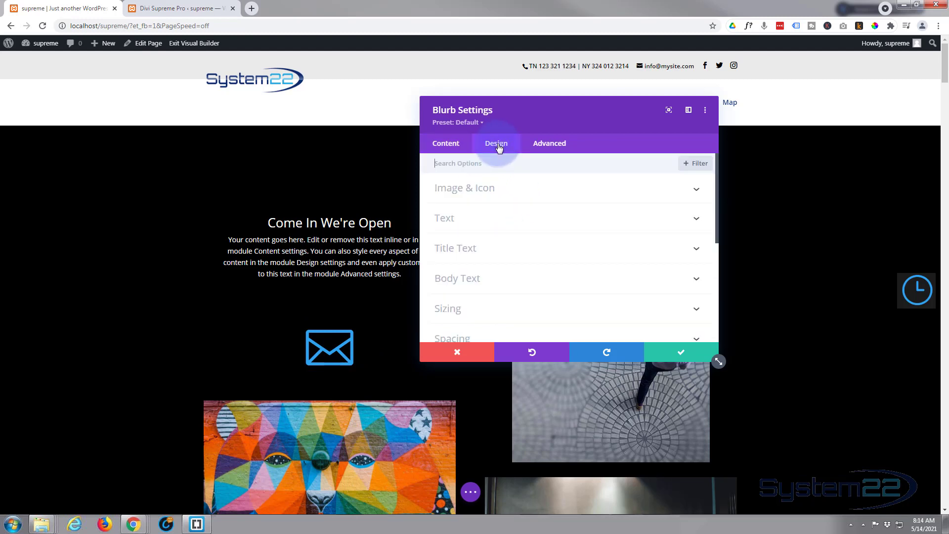
{"action": "left_click", "coordinate": [529, 190]}
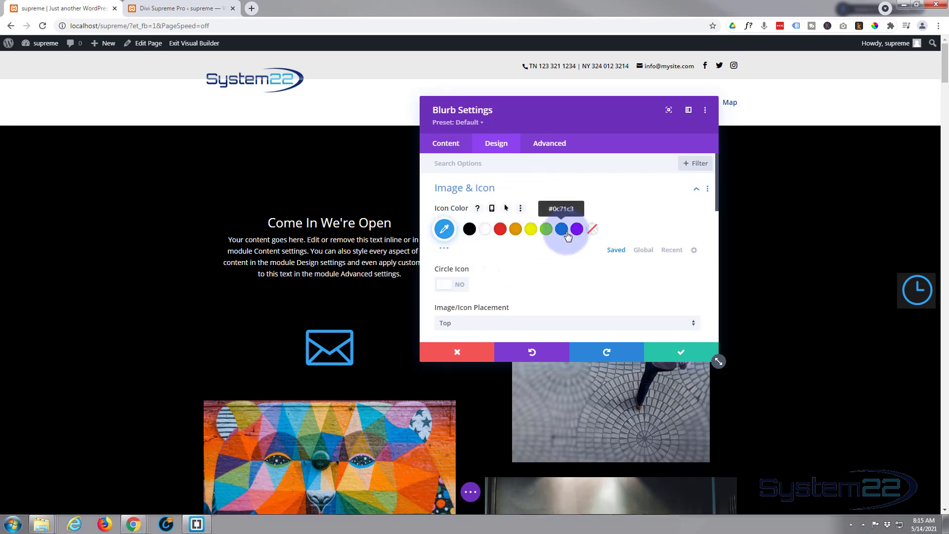
{"action": "scroll", "coordinate": [557, 262], "scroll_direction": "down", "scroll_amount": 2}
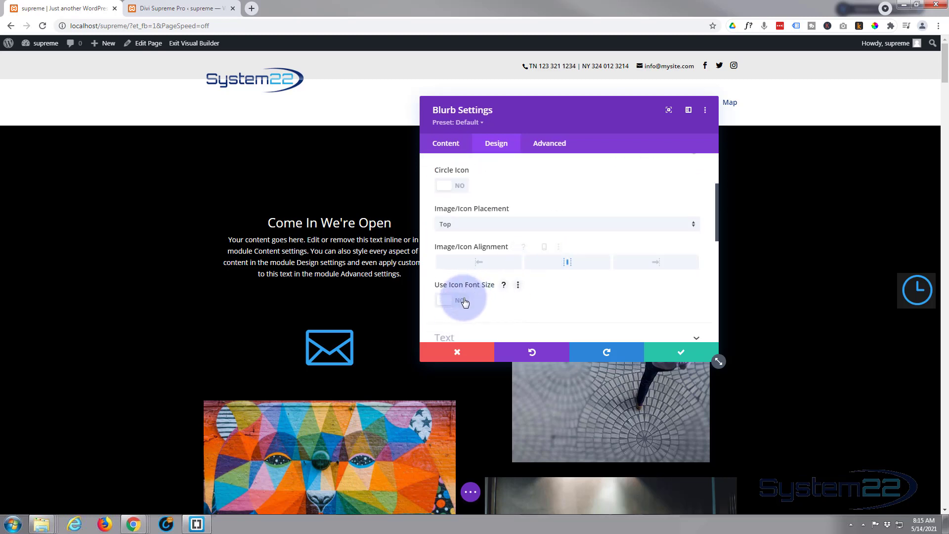
{"action": "left_click", "coordinate": [464, 300]}
{"action": "scroll", "coordinate": [516, 286], "scroll_direction": "down", "scroll_amount": 2}
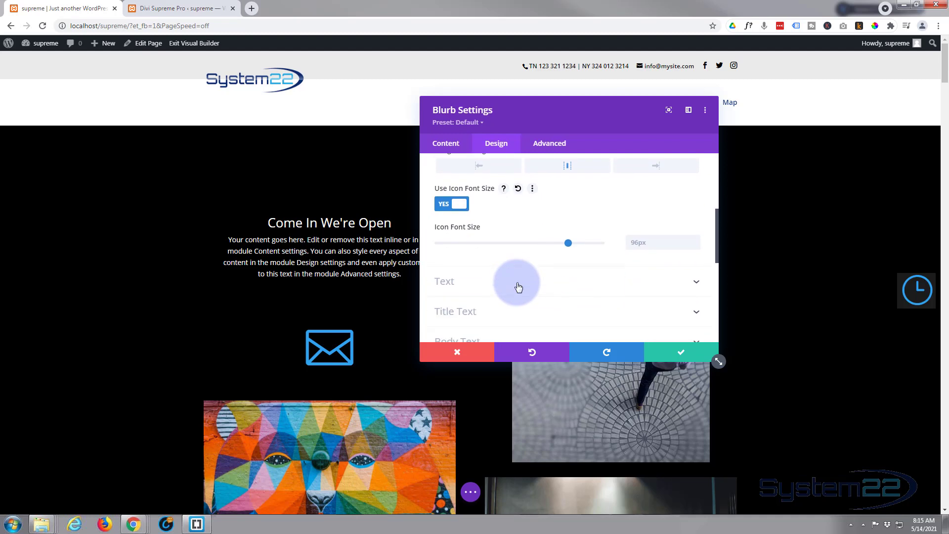
{"action": "left_click_drag", "start_coordinate": [568, 239], "coordinate": [532, 240]}
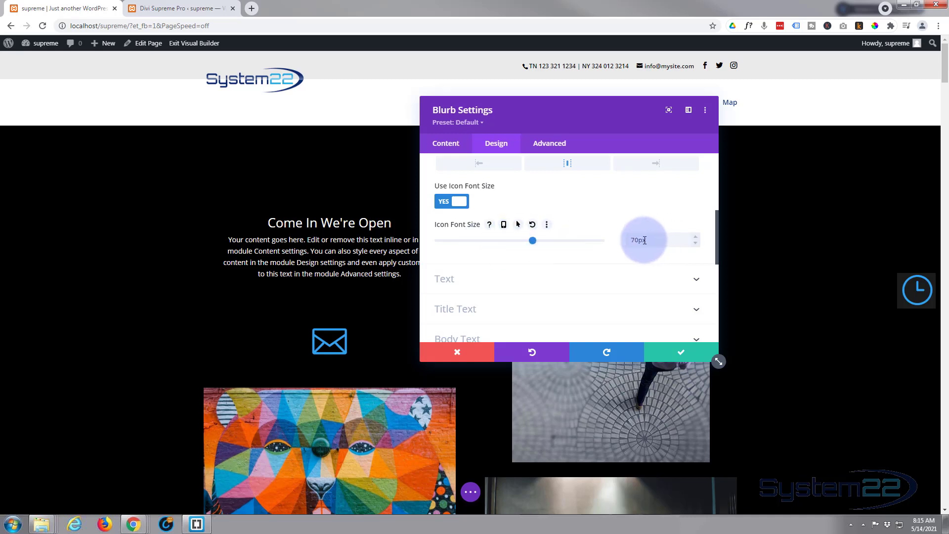
{"action": "left_click", "coordinate": [696, 242]}
{"action": "left_click", "coordinate": [695, 238]}
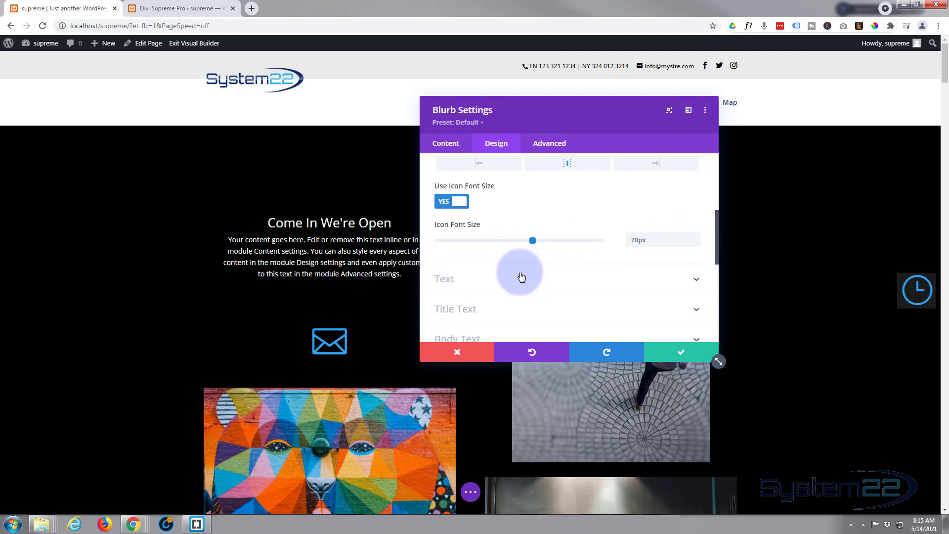
{"action": "scroll", "coordinate": [155, 297], "scroll_direction": "down", "scroll_amount": 2}
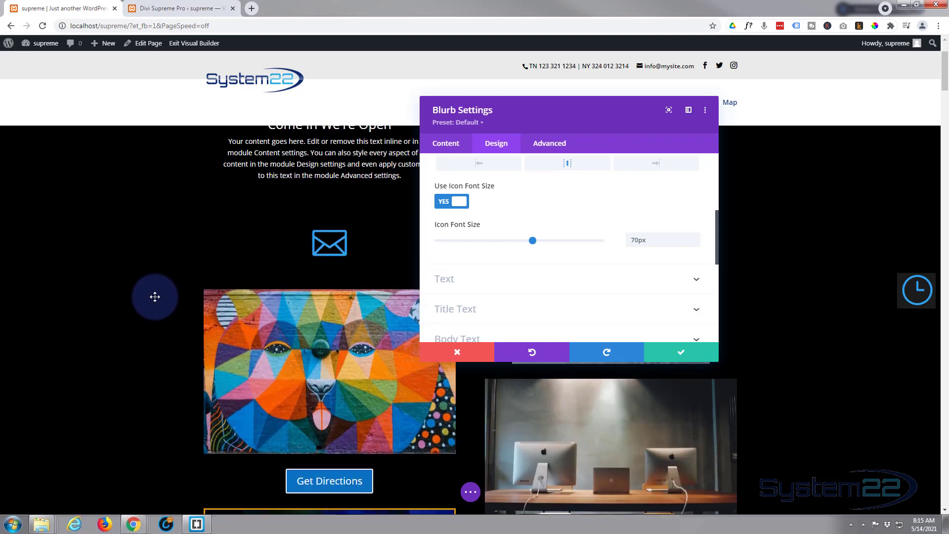
{"action": "scroll", "coordinate": [155, 297], "scroll_direction": "down", "scroll_amount": 9}
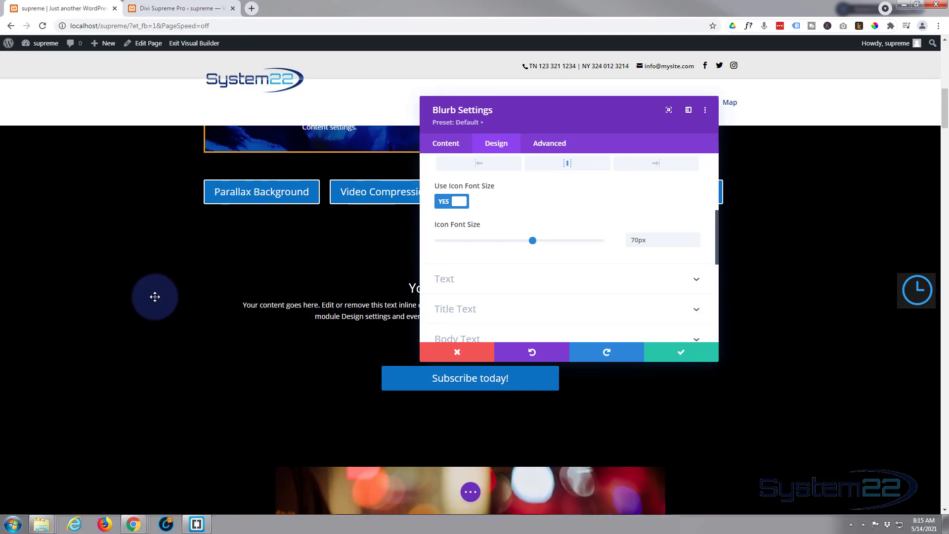
{"action": "scroll", "coordinate": [155, 297], "scroll_direction": "up", "scroll_amount": 10}
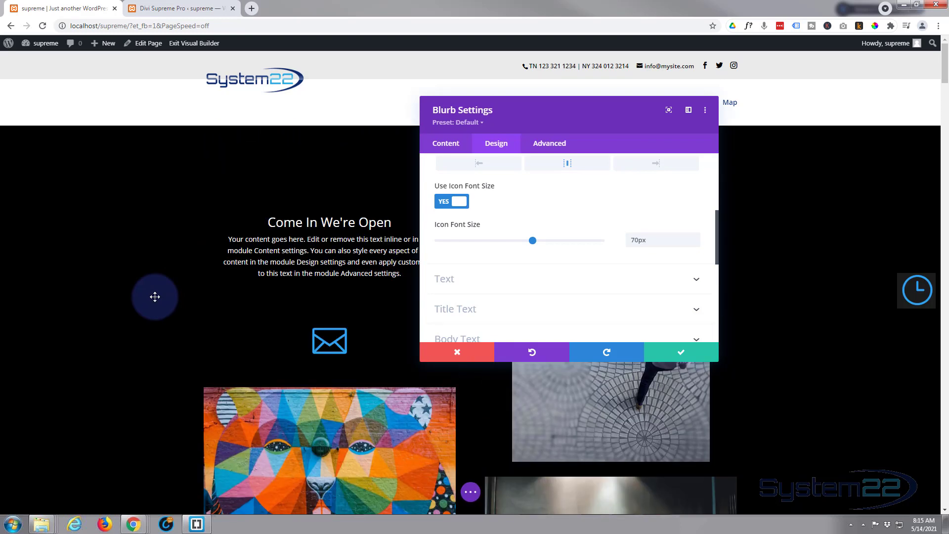
{"action": "scroll", "coordinate": [155, 297], "scroll_direction": "down", "scroll_amount": 1}
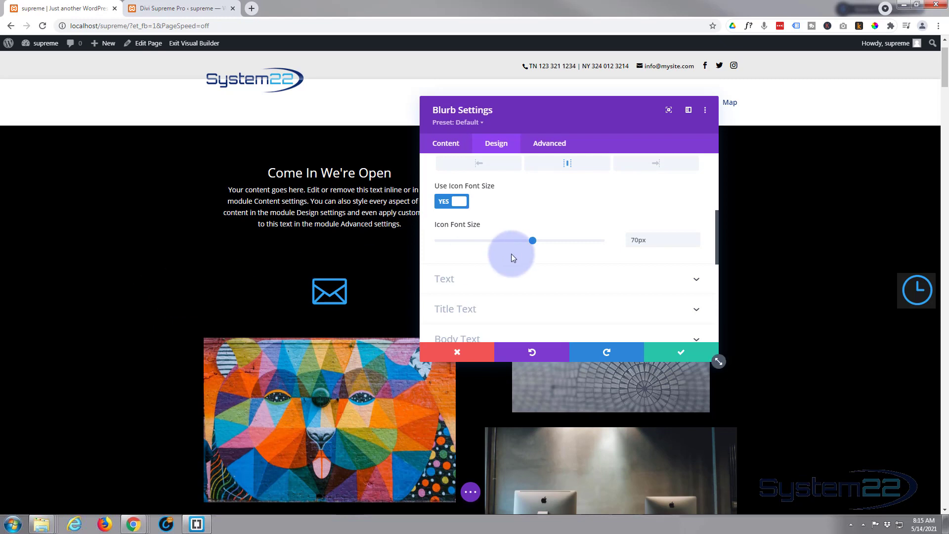
{"action": "scroll", "coordinate": [511, 254], "scroll_direction": "down", "scroll_amount": 1}
Step: Give the blurb a white (#ffffff) background colour and move its settings window clear of the blurb
{"action": "left_click", "coordinate": [446, 144]}
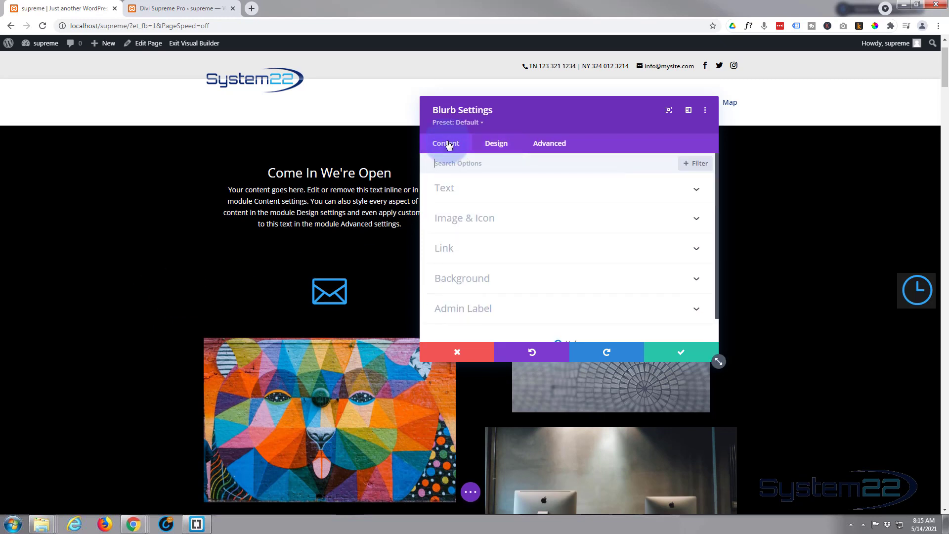
{"action": "scroll", "coordinate": [487, 226], "scroll_direction": "down", "scroll_amount": 1}
{"action": "left_click", "coordinate": [508, 251]}
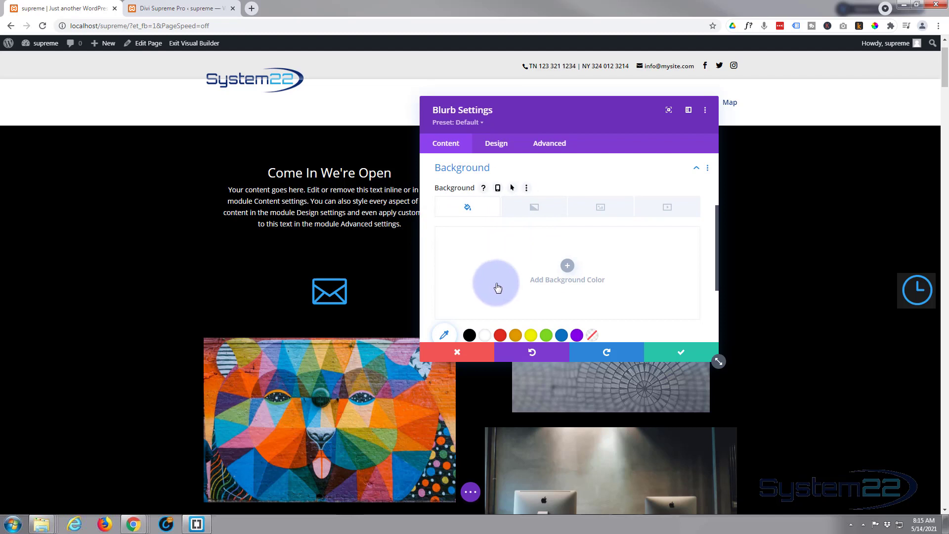
{"action": "scroll", "coordinate": [485, 272], "scroll_direction": "down", "scroll_amount": 1}
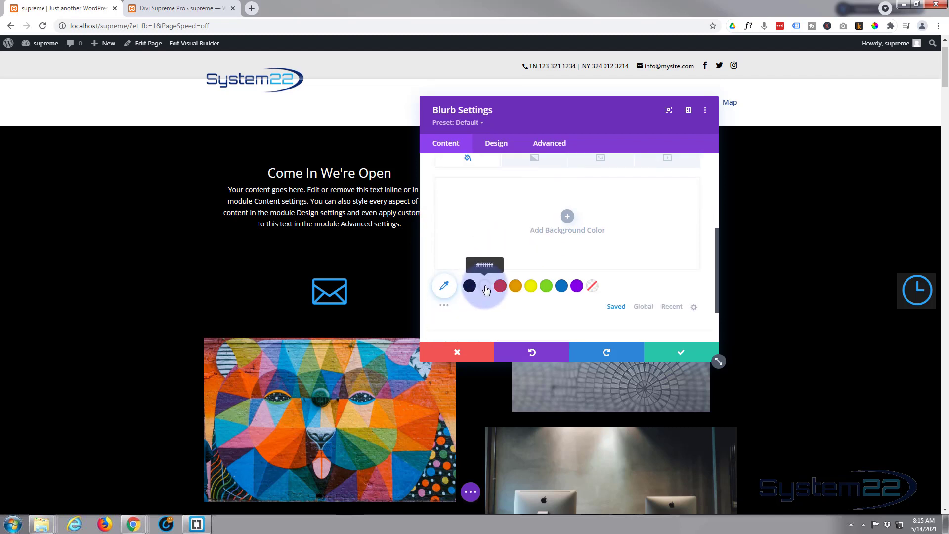
{"action": "left_click", "coordinate": [485, 286]}
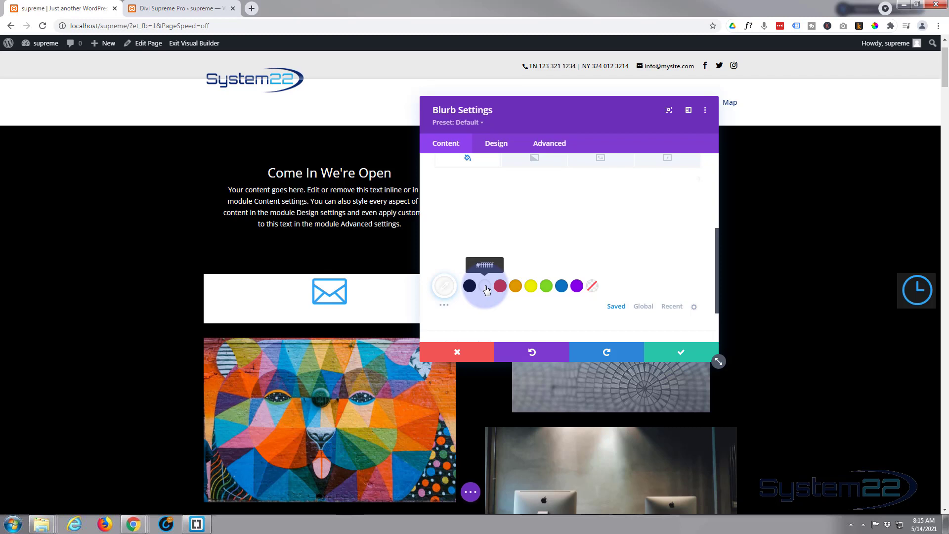
{"action": "left_click_drag", "start_coordinate": [545, 117], "coordinate": [660, 118]}
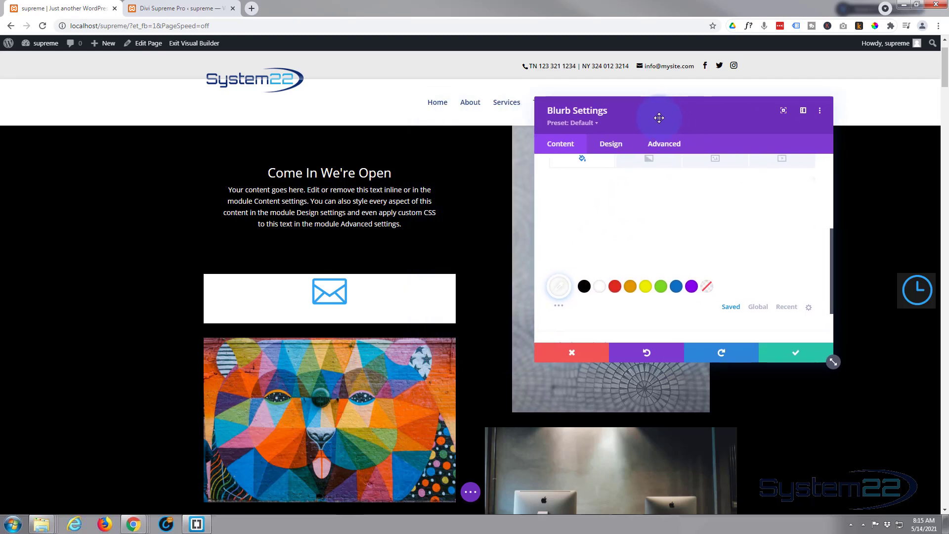
Step: Set the blurb module's width to 90px in its sizing options
{"action": "left_click", "coordinate": [615, 147]}
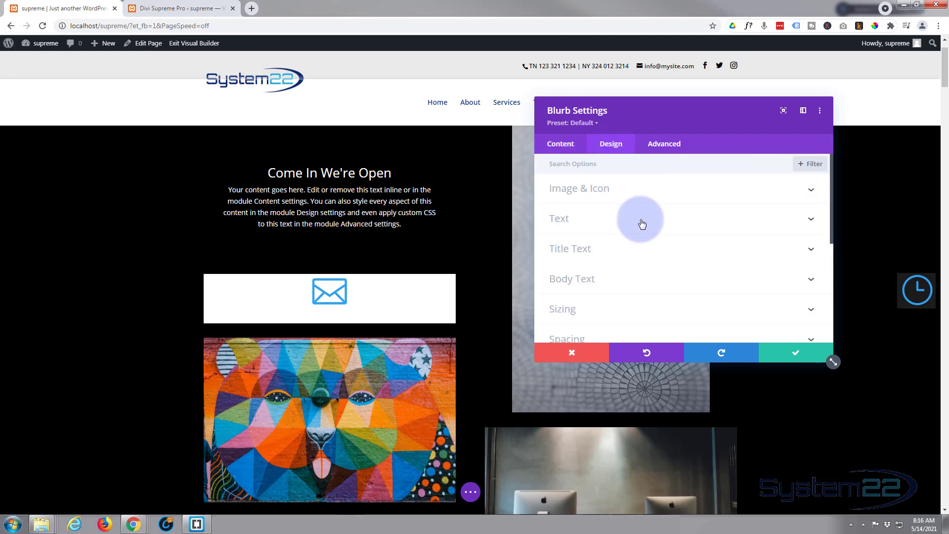
{"action": "scroll", "coordinate": [642, 222], "scroll_direction": "down", "scroll_amount": 2}
{"action": "scroll", "coordinate": [642, 222], "scroll_direction": "down", "scroll_amount": 1}
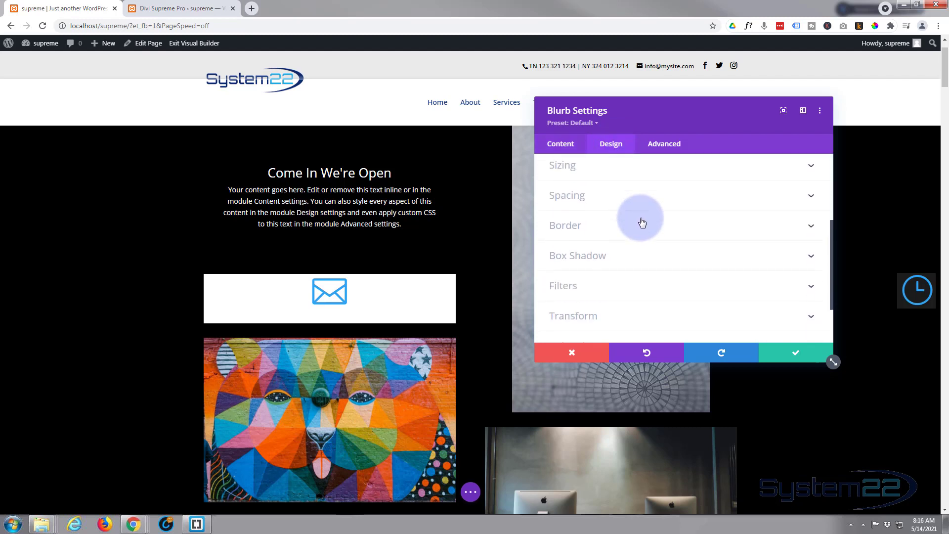
{"action": "scroll", "coordinate": [642, 222], "scroll_direction": "down", "scroll_amount": 1}
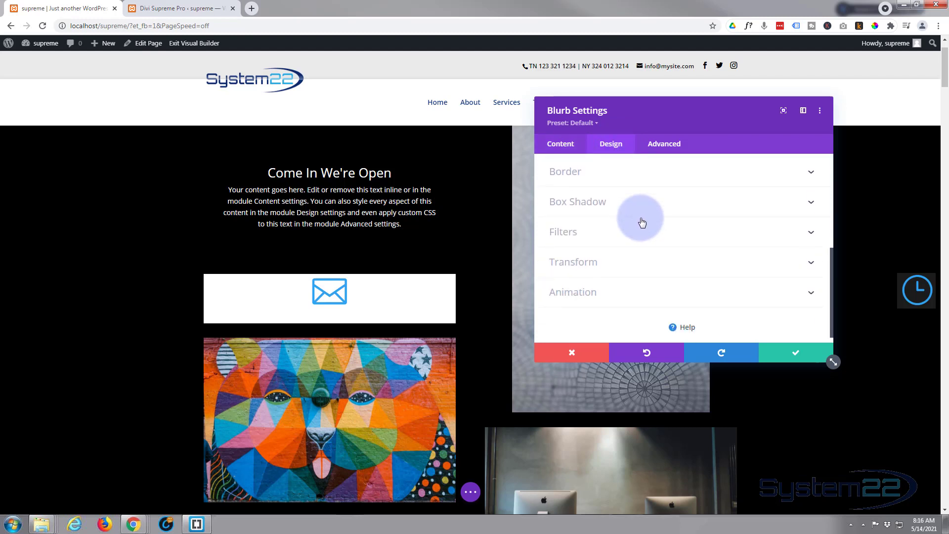
{"action": "scroll", "coordinate": [642, 222], "scroll_direction": "up", "scroll_amount": 2}
{"action": "left_click", "coordinate": [633, 214]}
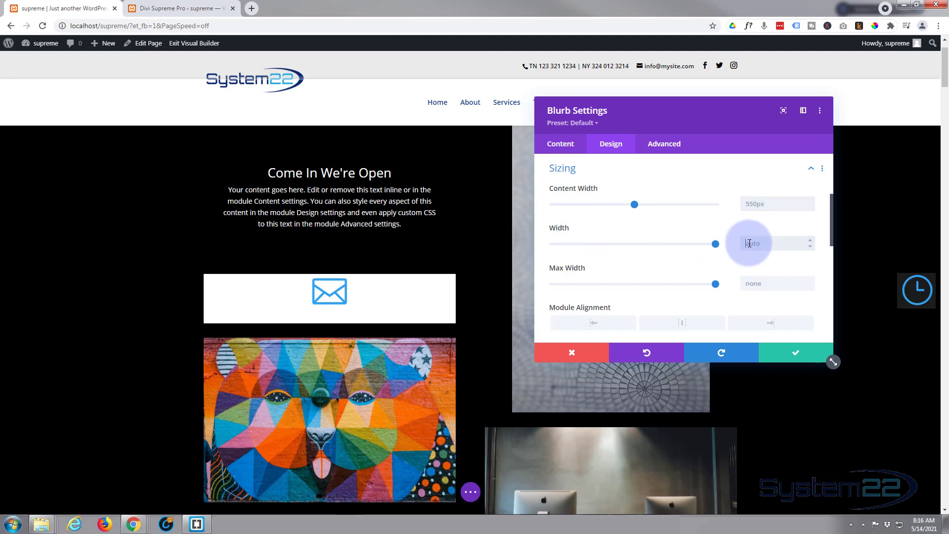
{"action": "type", "text": "100px"}
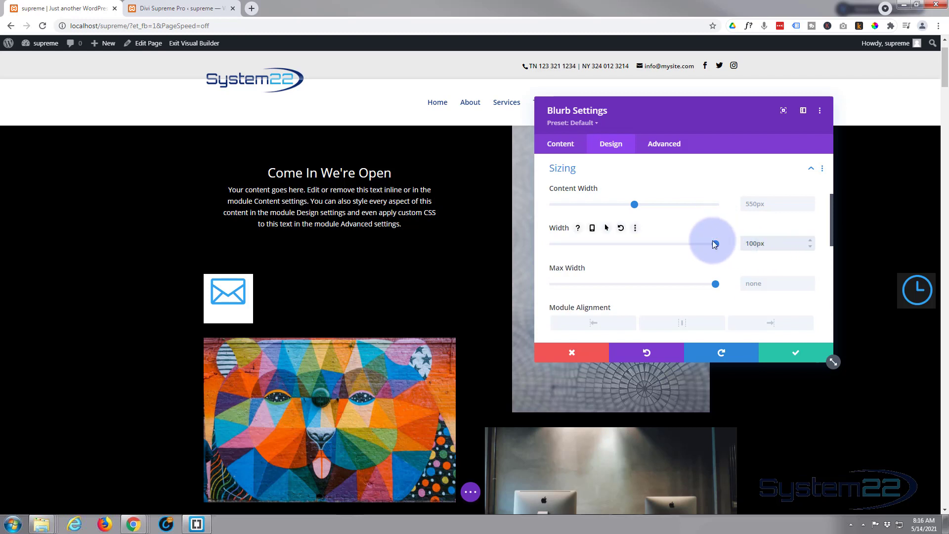
{"action": "left_click_drag", "start_coordinate": [740, 245], "coordinate": [751, 243]}
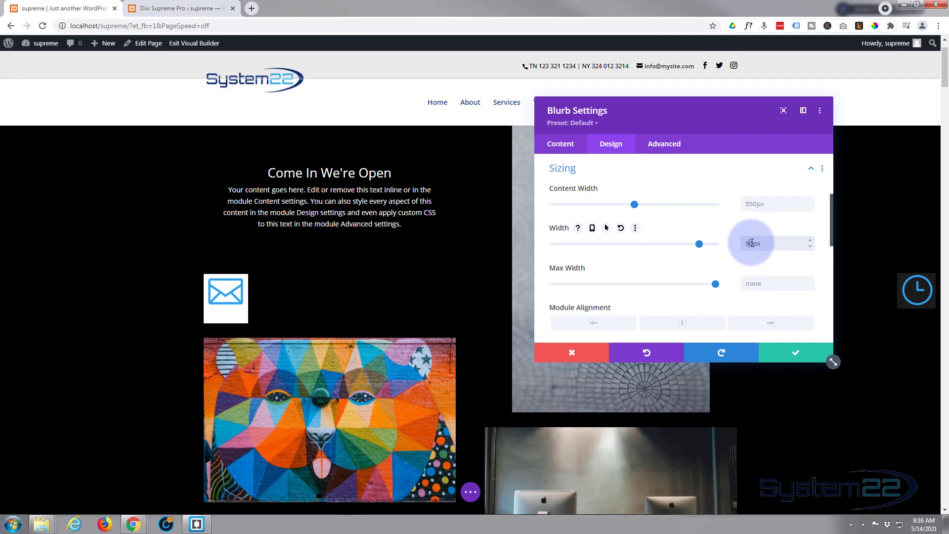
{"action": "left_click", "coordinate": [614, 271]}
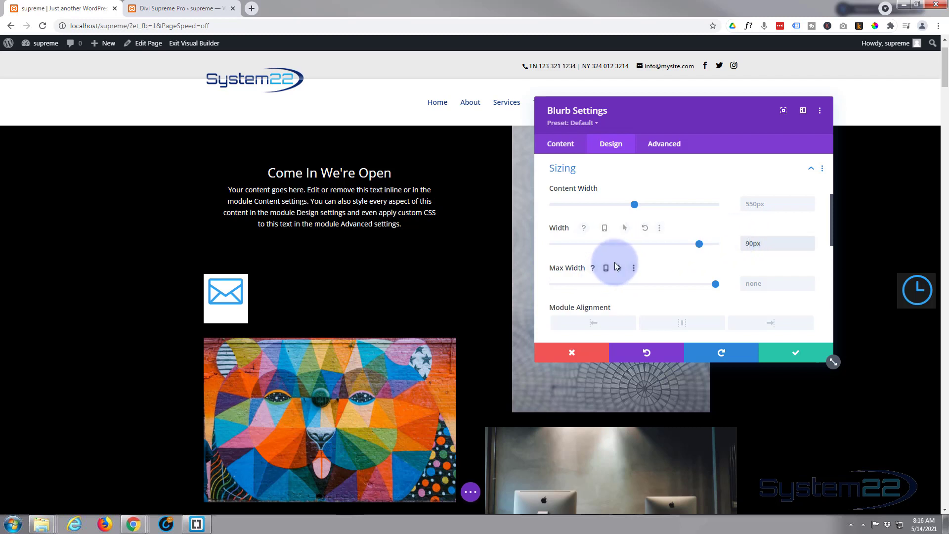
Step: Set the blurb module's height to 72px in its sizing options
{"action": "scroll", "coordinate": [615, 260], "scroll_direction": "down", "scroll_amount": 1}
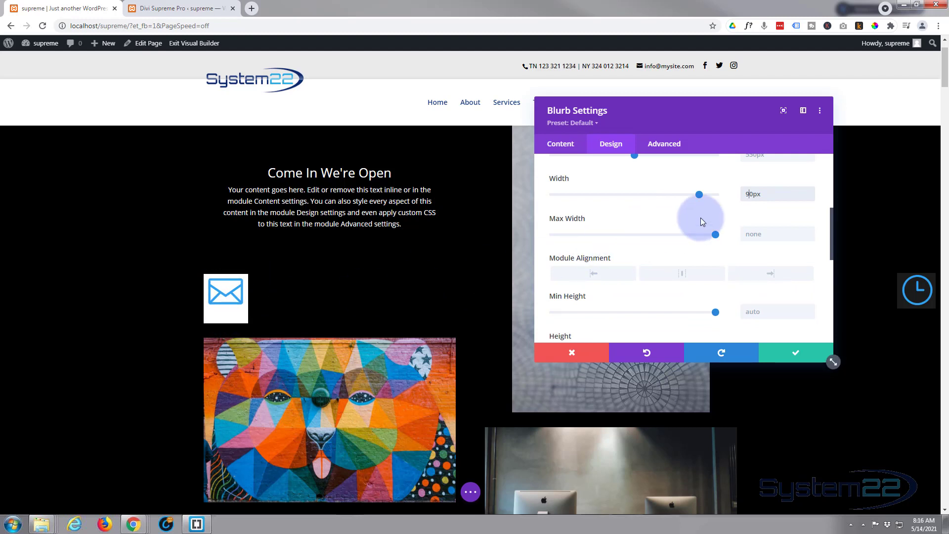
{"action": "scroll", "coordinate": [702, 221], "scroll_direction": "down", "scroll_amount": 1}
{"action": "scroll", "coordinate": [701, 218], "scroll_direction": "down", "scroll_amount": 1}
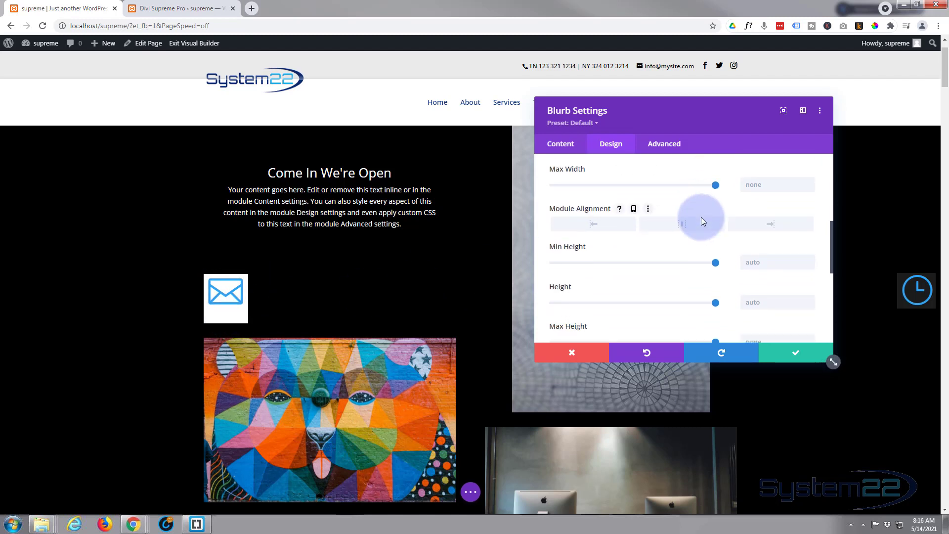
{"action": "left_click", "coordinate": [756, 300]}
{"action": "type", "text": "90"}
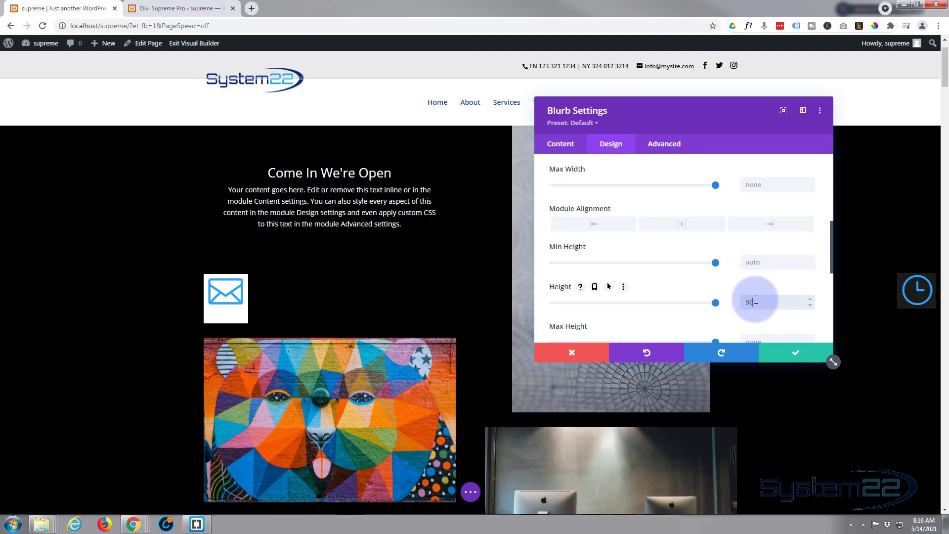
{"action": "type", "text": "px"}
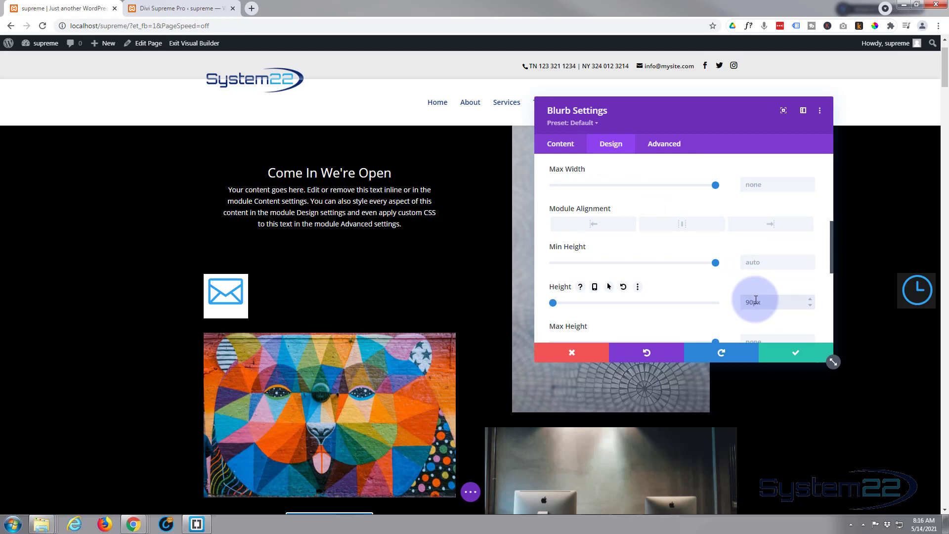
{"action": "left_click", "coordinate": [748, 302]}
{"action": "key", "text": "BackSpace"}
{"action": "type", "text": "8"}
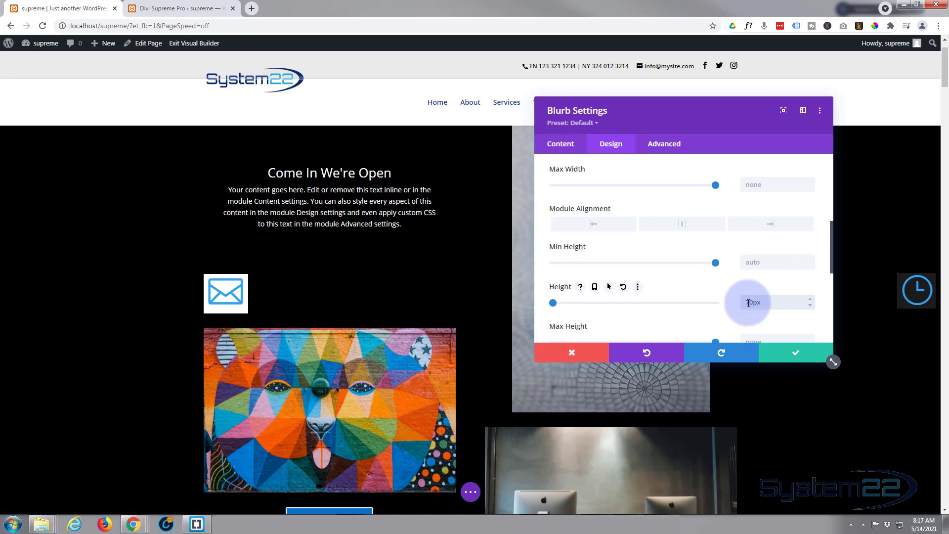
{"action": "key", "text": "BackSpace"}
{"action": "type", "text": "7"}
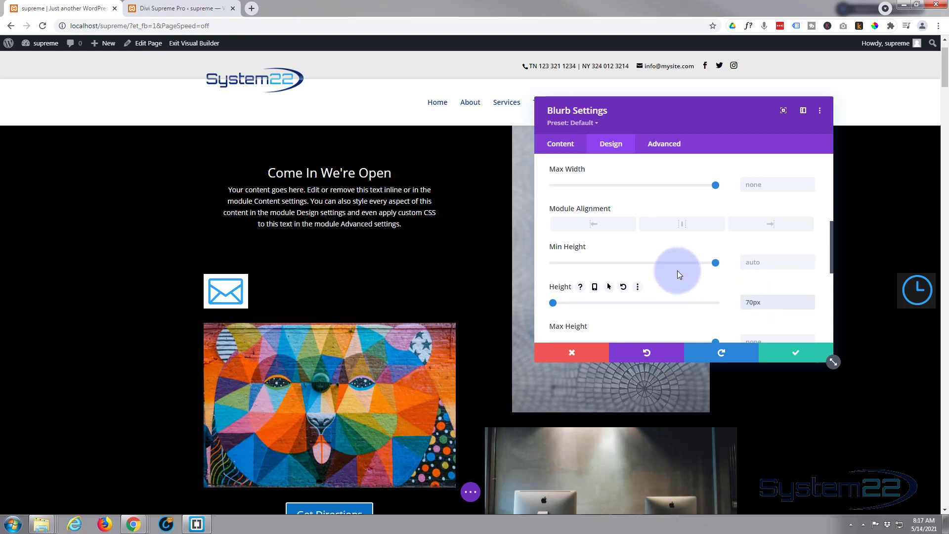
{"action": "left_click", "coordinate": [810, 298]}
{"action": "left_click", "coordinate": [810, 298]}
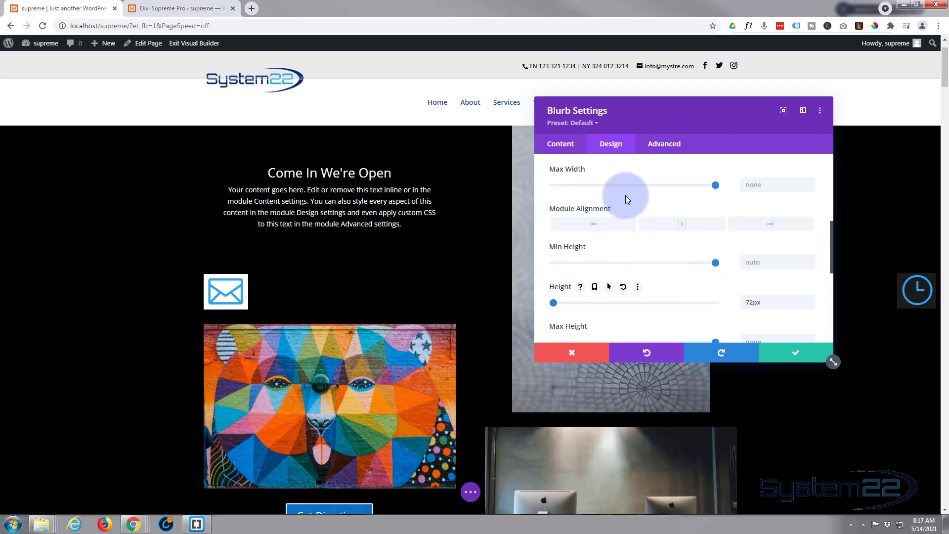
Step: Change the blurb's background colour to semi-transparent black, rgba(0,0,0,0.47)
{"action": "left_click", "coordinate": [564, 147]}
{"action": "left_click", "coordinate": [632, 285]}
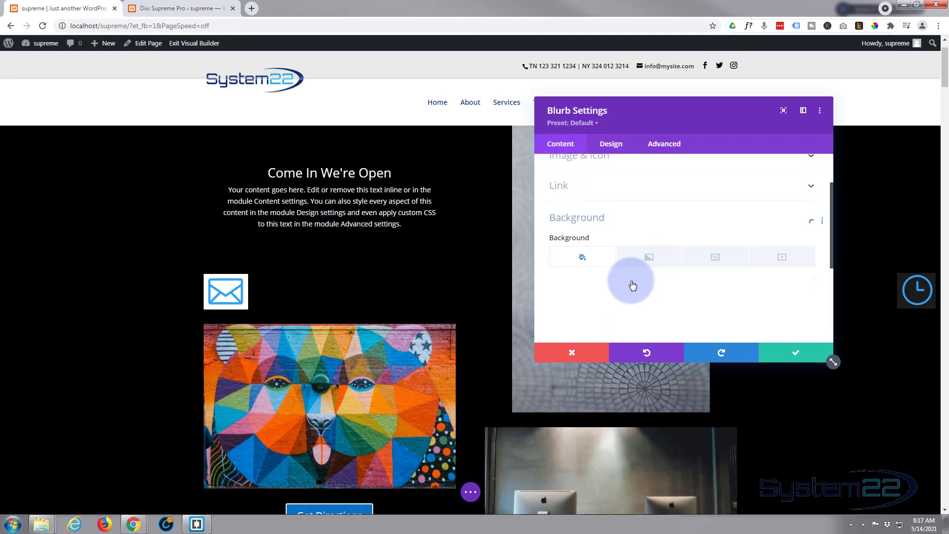
{"action": "scroll", "coordinate": [632, 285], "scroll_direction": "down", "scroll_amount": 2}
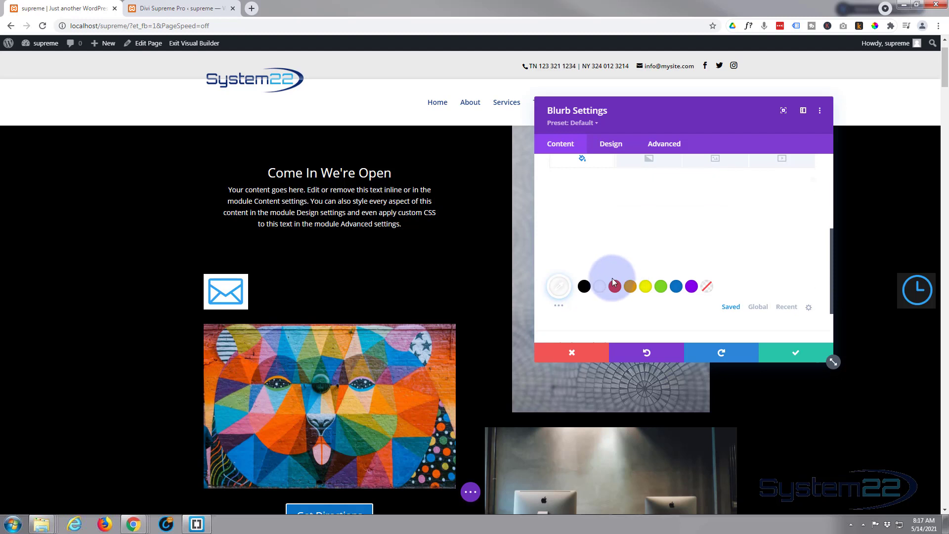
{"action": "left_click", "coordinate": [584, 287]}
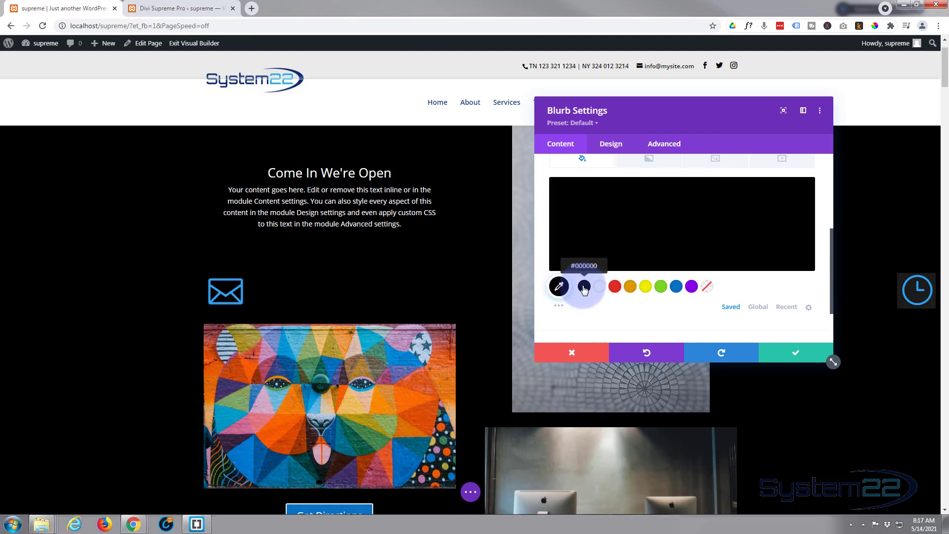
{"action": "left_click", "coordinate": [788, 194]}
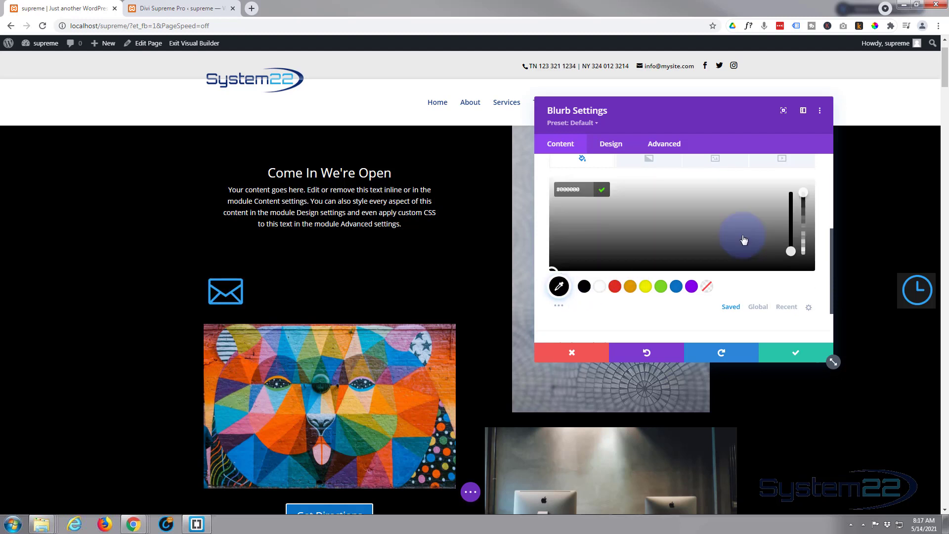
{"action": "left_click_drag", "start_coordinate": [803, 194], "coordinate": [806, 234]}
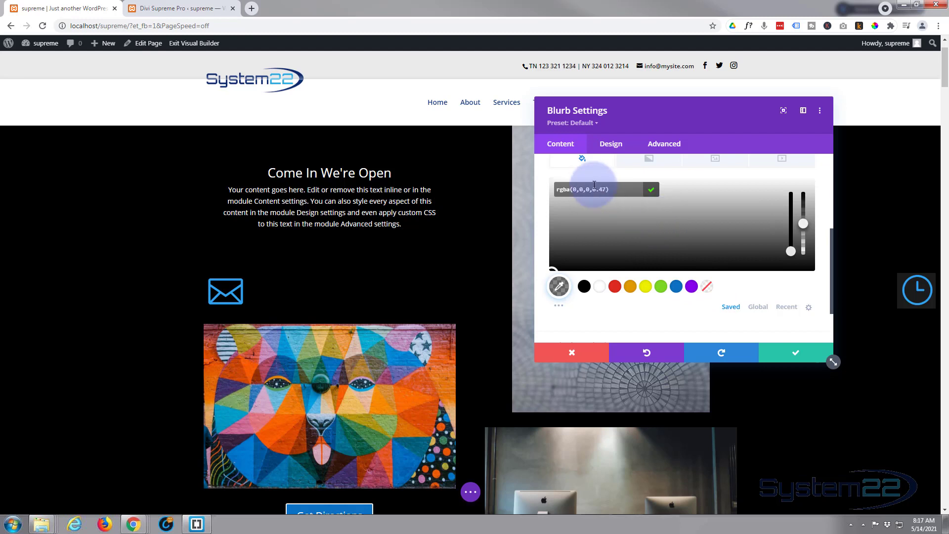
Step: Set the blurb's position to Fixed and anchor its location at the middle of the page's left edge
{"action": "left_click", "coordinate": [667, 145]}
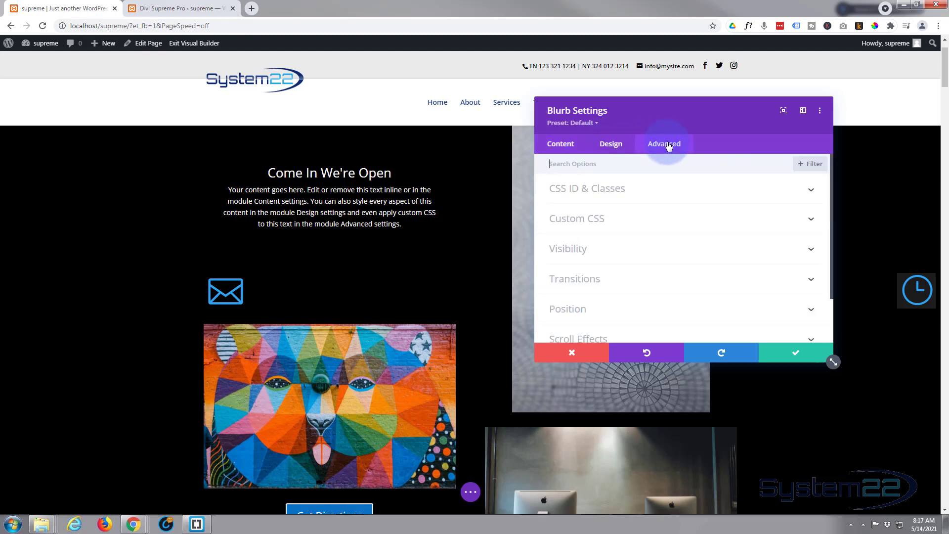
{"action": "left_click", "coordinate": [621, 311]}
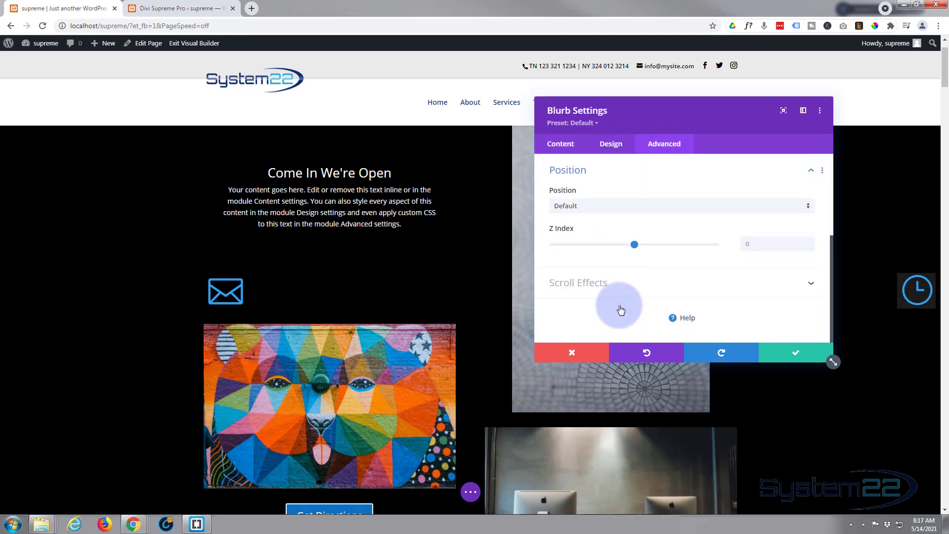
{"action": "left_click", "coordinate": [607, 208]}
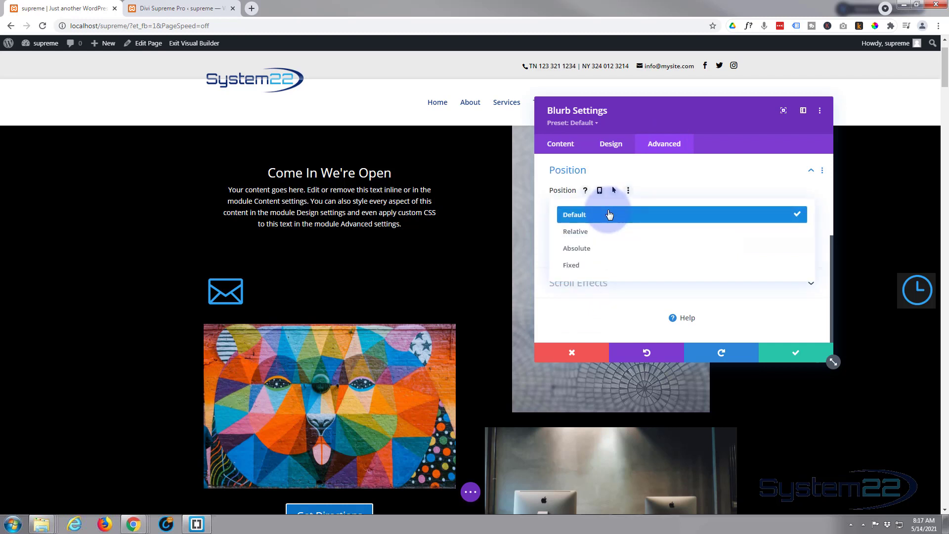
{"action": "left_click", "coordinate": [592, 267]}
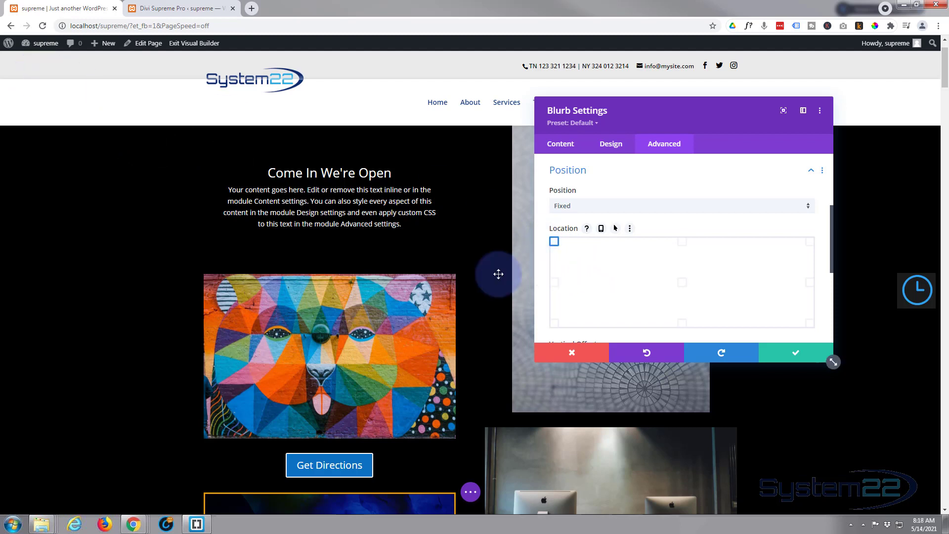
{"action": "left_click", "coordinate": [554, 282]}
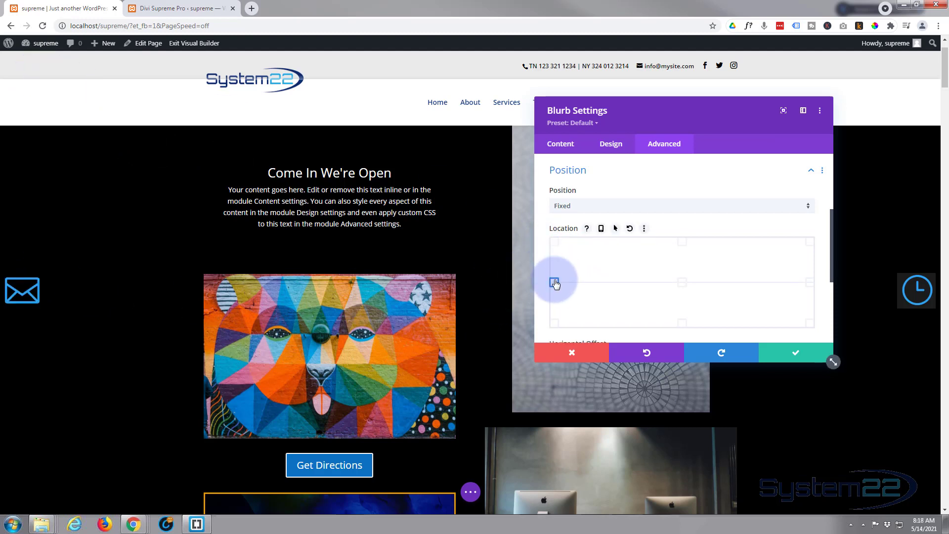
{"action": "left_click", "coordinate": [555, 324]}
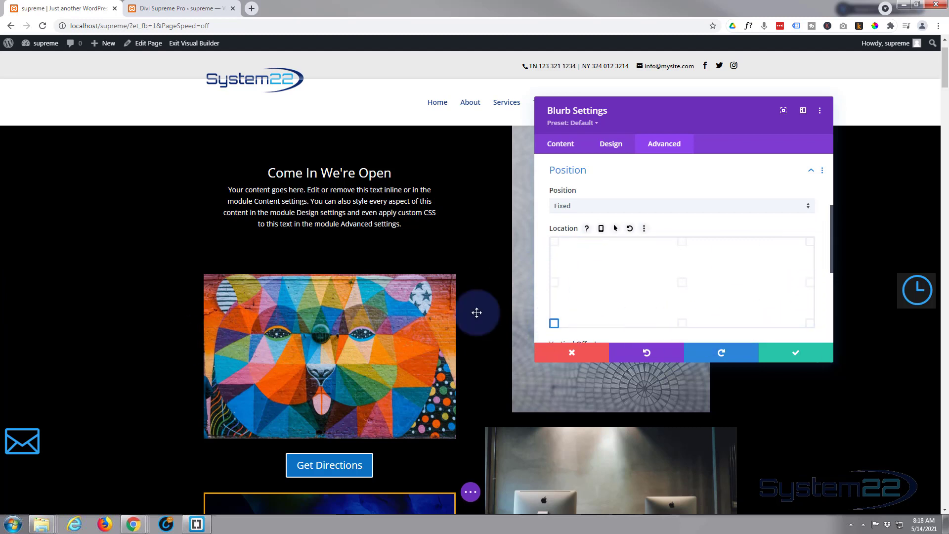
{"action": "left_click", "coordinate": [554, 283]}
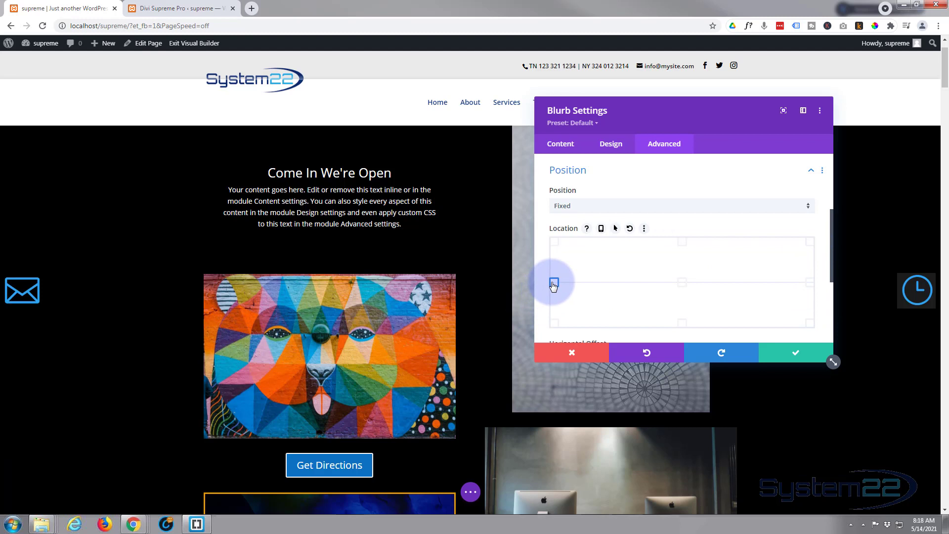
Step: Set the fixed blurb's horizontal offset to 5px
{"action": "scroll", "coordinate": [586, 293], "scroll_direction": "down", "scroll_amount": 1}
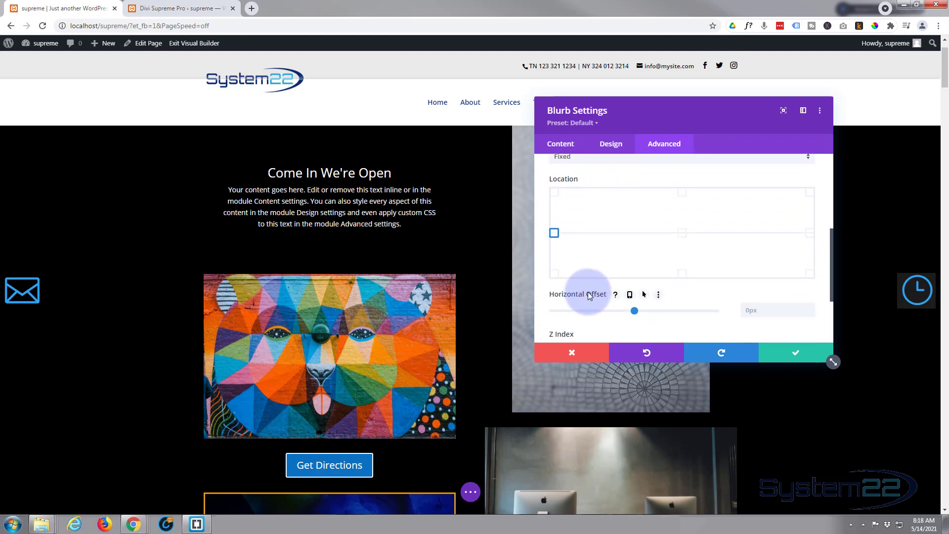
{"action": "key", "text": "Up"}
{"action": "key", "text": "Up"}
{"action": "key", "text": "Up"}
{"action": "key", "text": "Up"}
{"action": "key", "text": "Up"}
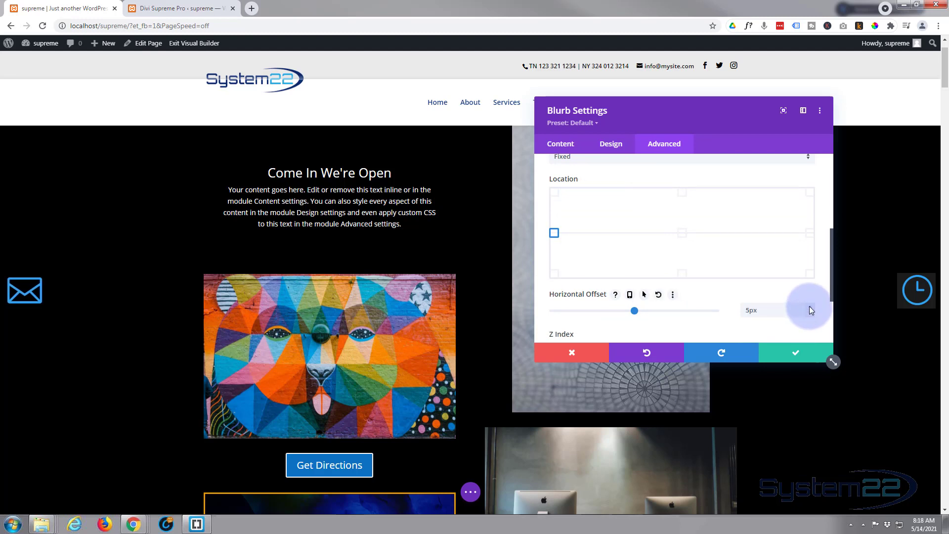
{"action": "left_click", "coordinate": [676, 314]}
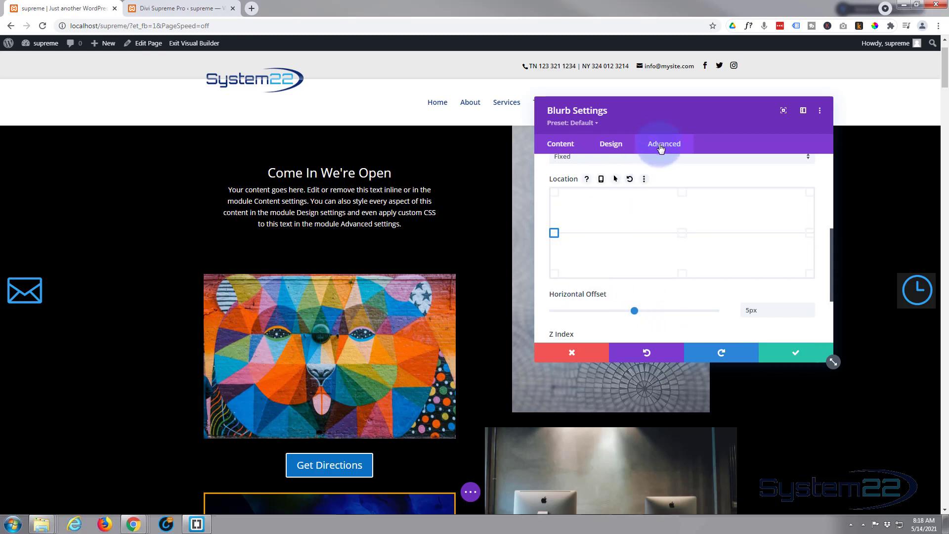
Step: Check that the Divi Popup extension is enabled in Divi Supreme Pro, and turn on Use Popup in the blurb's visibility options
{"action": "scroll", "coordinate": [658, 224], "scroll_direction": "up", "scroll_amount": 2}
{"action": "scroll", "coordinate": [661, 228], "scroll_direction": "up", "scroll_amount": 3}
{"action": "left_click", "coordinate": [627, 245]}
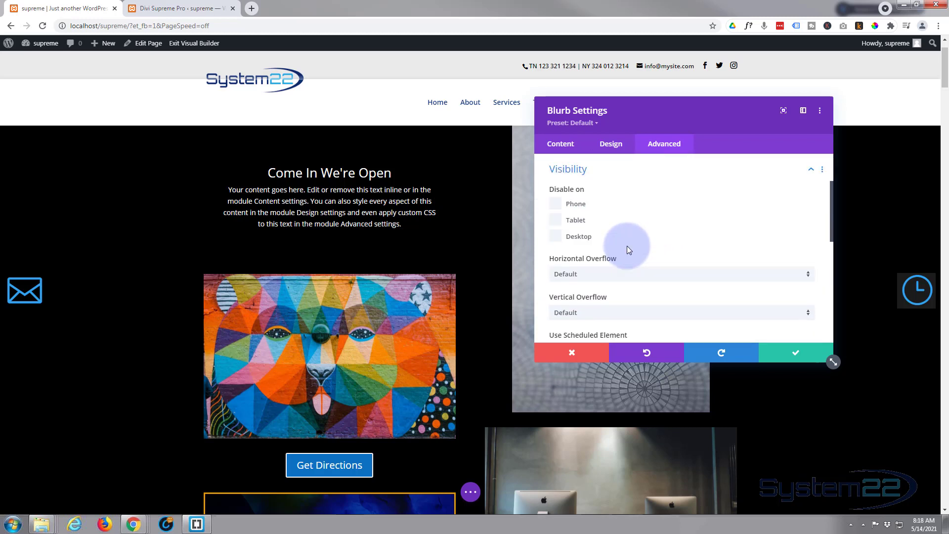
{"action": "scroll", "coordinate": [635, 225], "scroll_direction": "down", "scroll_amount": 3}
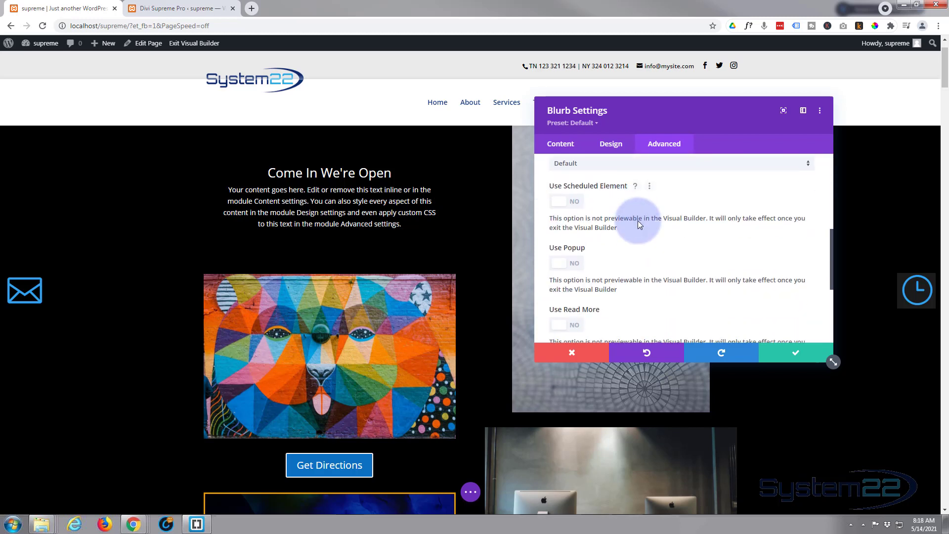
{"action": "scroll", "coordinate": [638, 221], "scroll_direction": "down", "scroll_amount": 1}
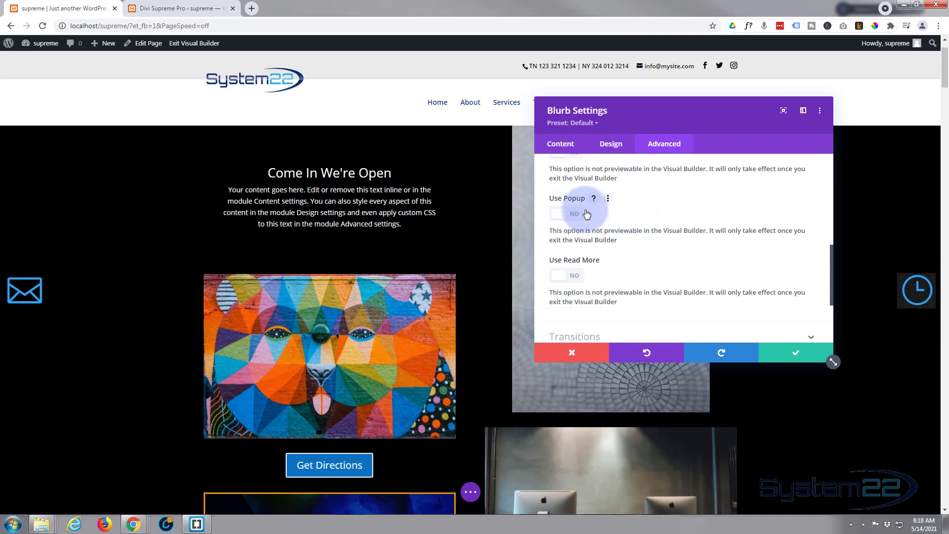
{"action": "left_click", "coordinate": [176, 7]}
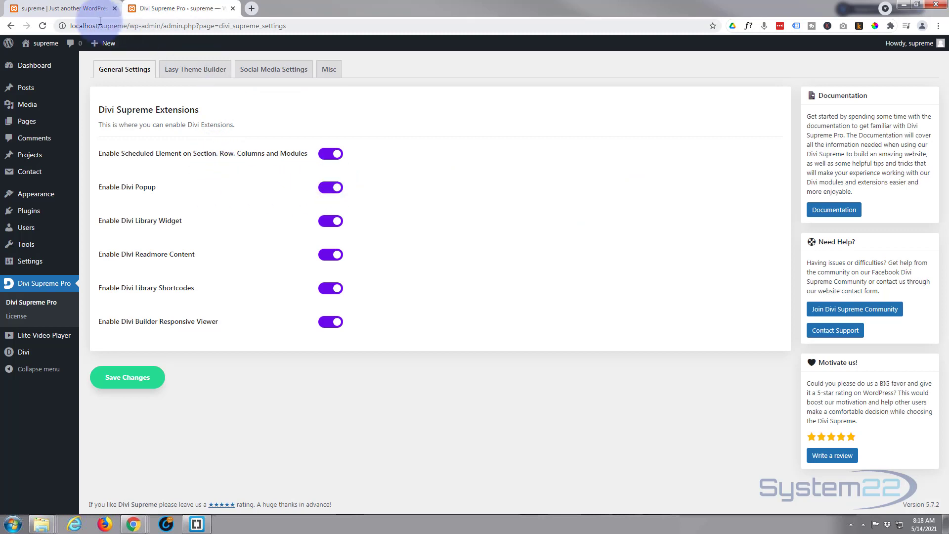
{"action": "left_click", "coordinate": [88, 10]}
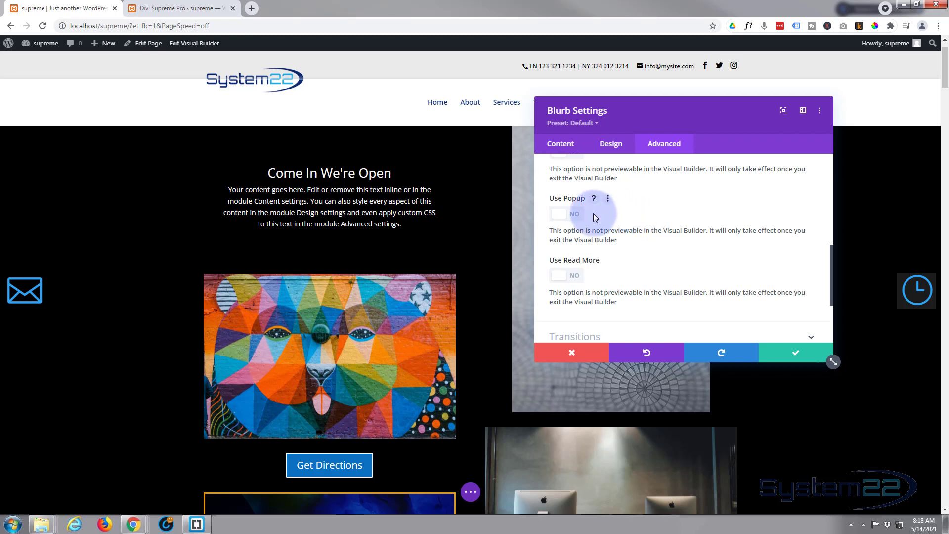
{"action": "left_click", "coordinate": [575, 218]}
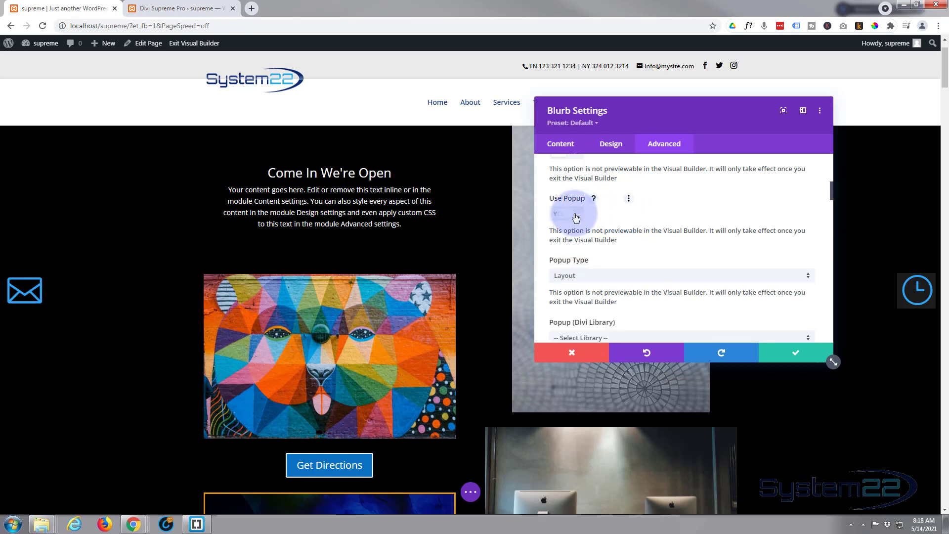
Step: Choose the "email popup" Divi Library layout as the blurb's popup content
{"action": "scroll", "coordinate": [640, 220], "scroll_direction": "down", "scroll_amount": 1}
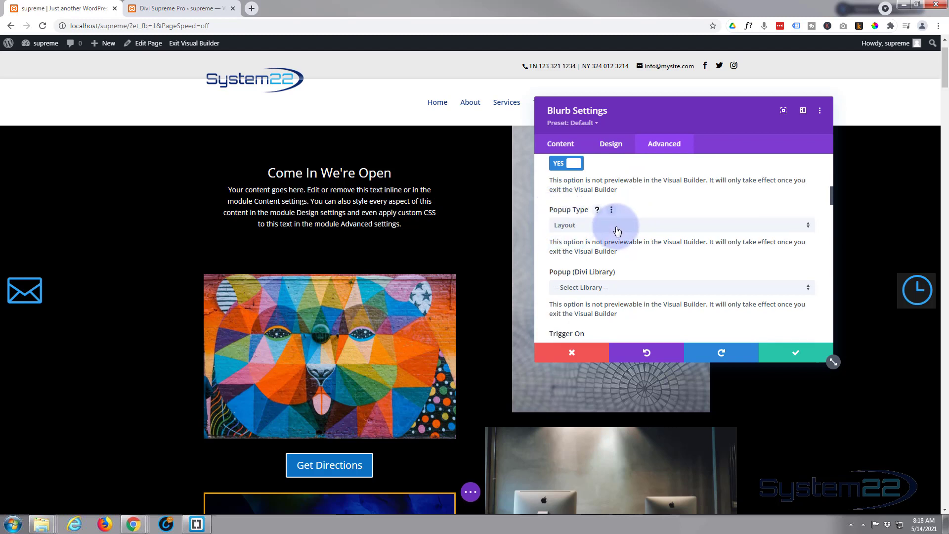
{"action": "scroll", "coordinate": [623, 239], "scroll_direction": "down", "scroll_amount": 1}
{"action": "left_click", "coordinate": [626, 241]}
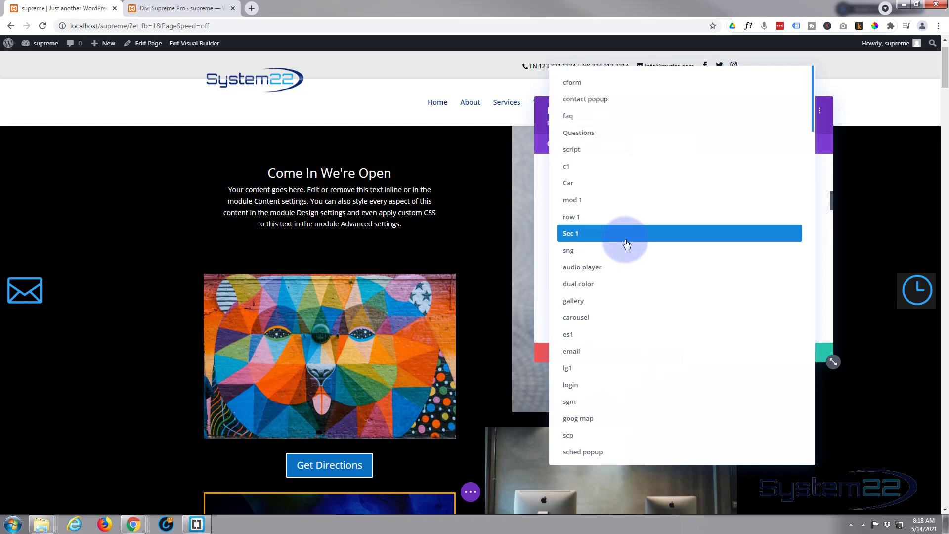
{"action": "scroll", "coordinate": [643, 360], "scroll_direction": "down", "scroll_amount": 10}
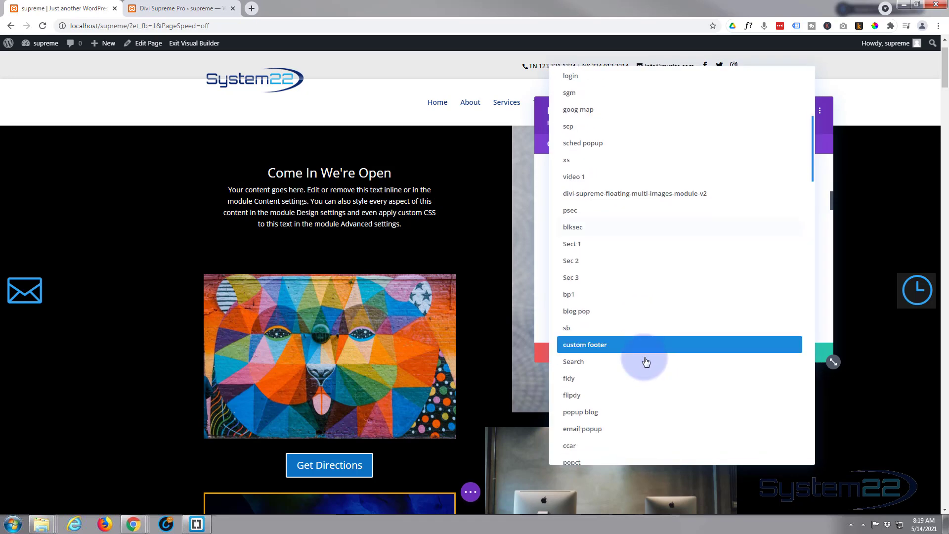
{"action": "scroll", "coordinate": [646, 361], "scroll_direction": "down", "scroll_amount": 10}
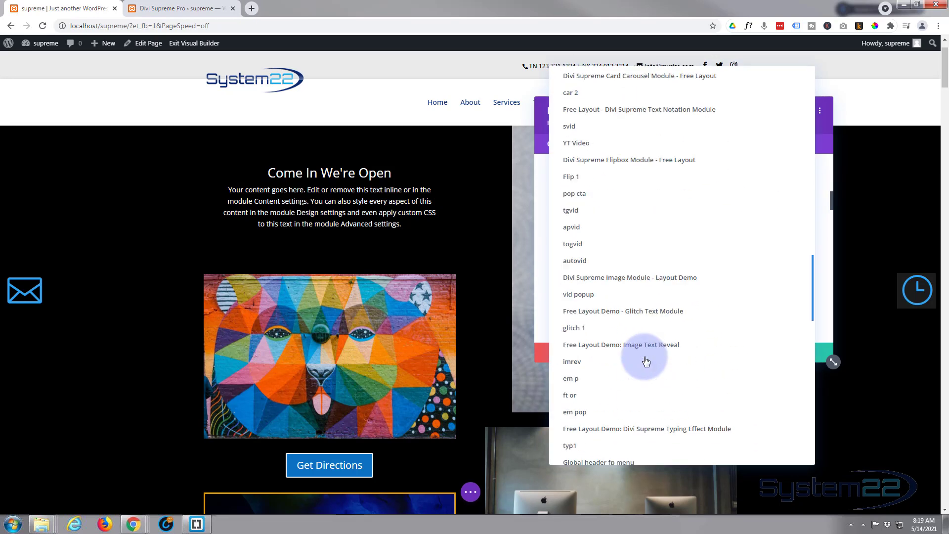
{"action": "scroll", "coordinate": [646, 360], "scroll_direction": "down", "scroll_amount": 10}
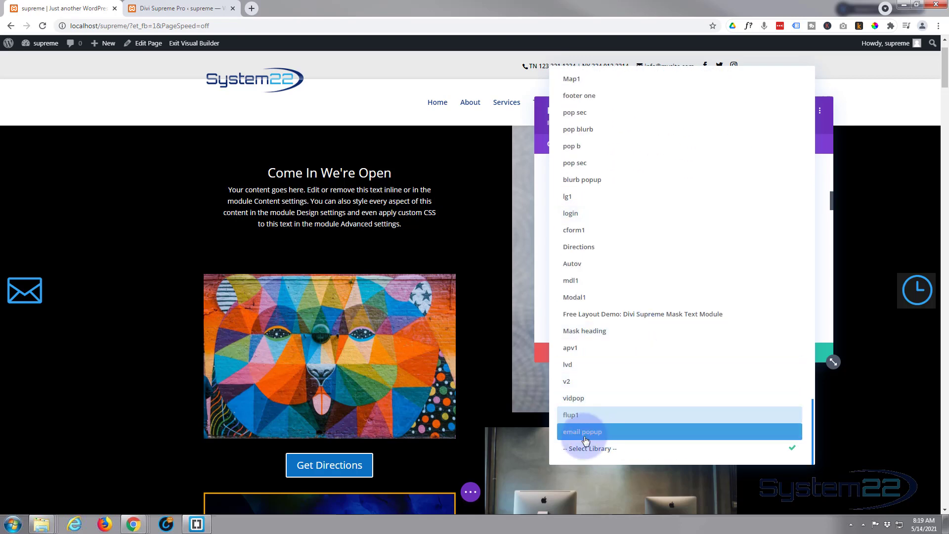
{"action": "left_click", "coordinate": [583, 433]}
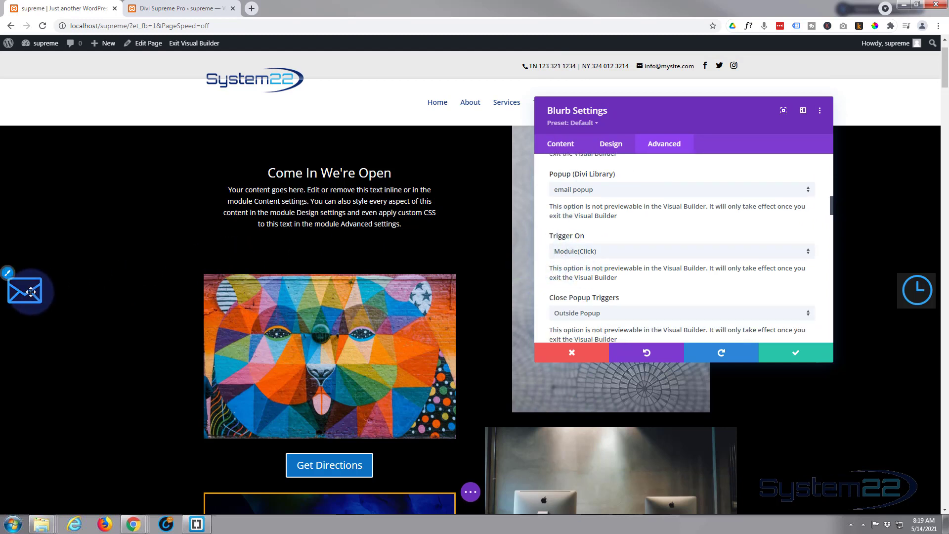
Step: Review the popup's close triggers, auto-close, entrance and exit animations, and position options
{"action": "scroll", "coordinate": [587, 250], "scroll_direction": "down", "scroll_amount": 2}
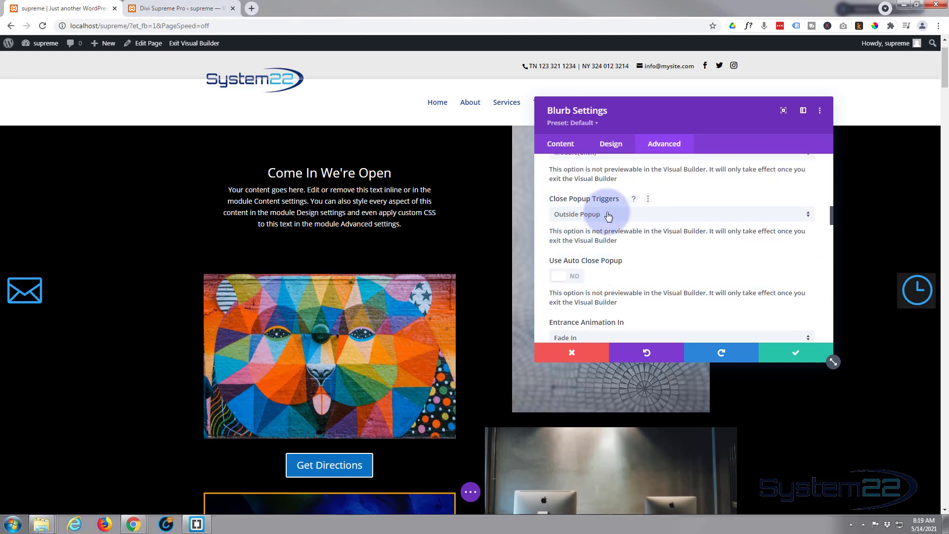
{"action": "left_click", "coordinate": [681, 217]}
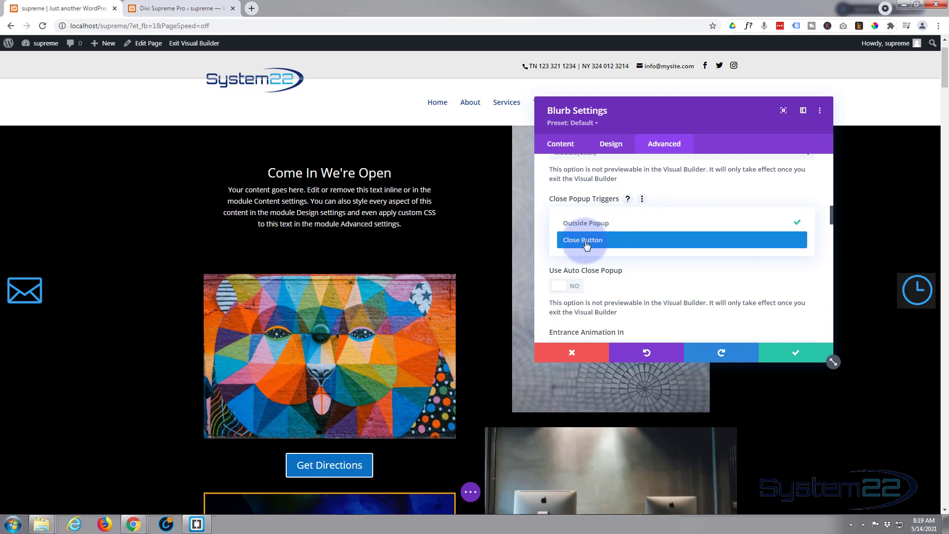
{"action": "left_click", "coordinate": [675, 189]}
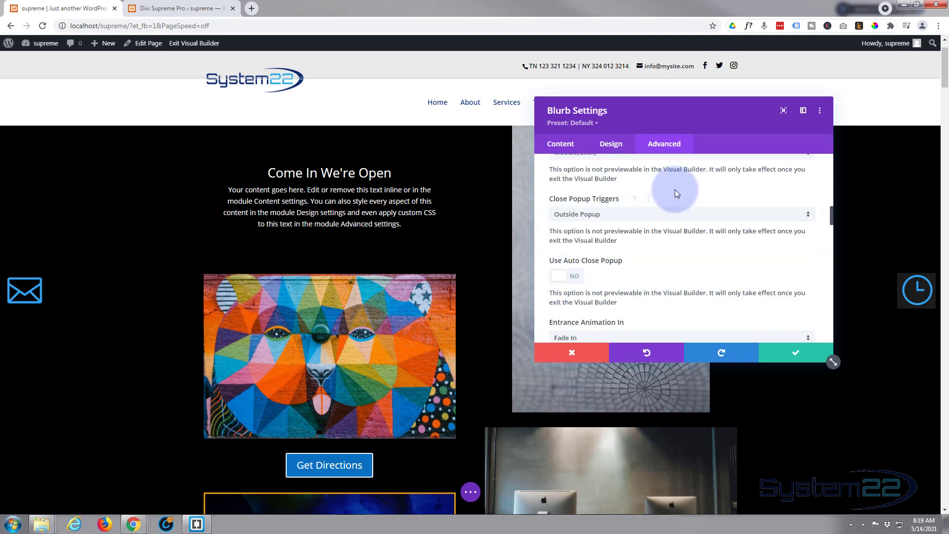
{"action": "scroll", "coordinate": [665, 231], "scroll_direction": "down", "scroll_amount": 1}
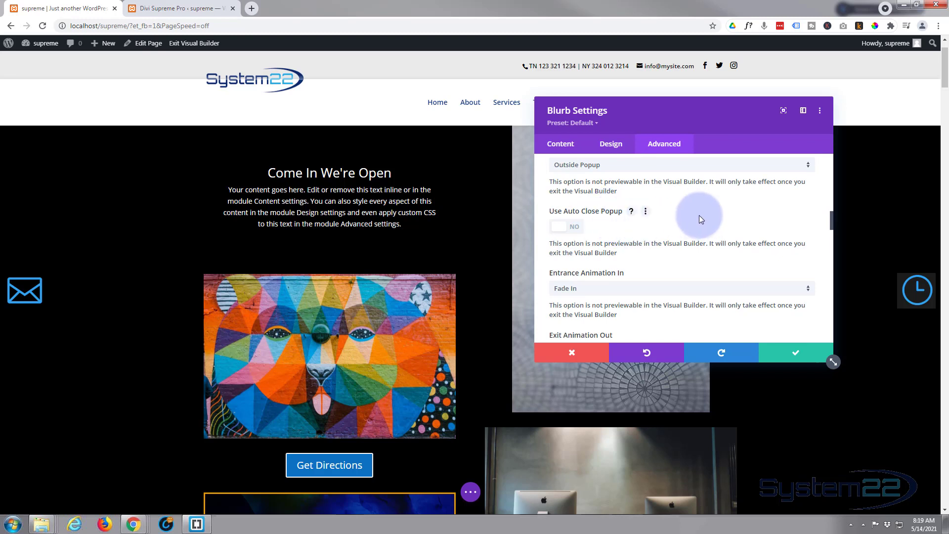
{"action": "scroll", "coordinate": [700, 215], "scroll_direction": "down", "scroll_amount": 1}
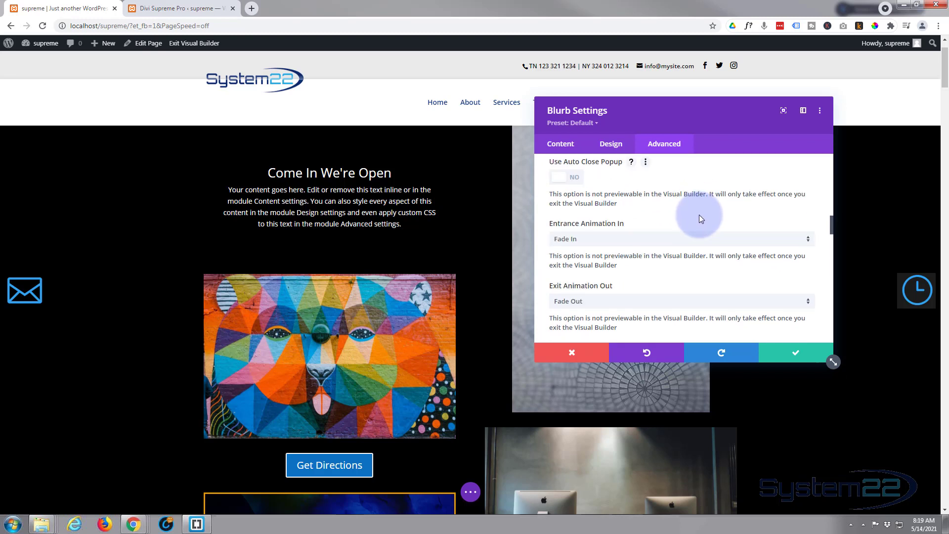
{"action": "left_click", "coordinate": [654, 241]}
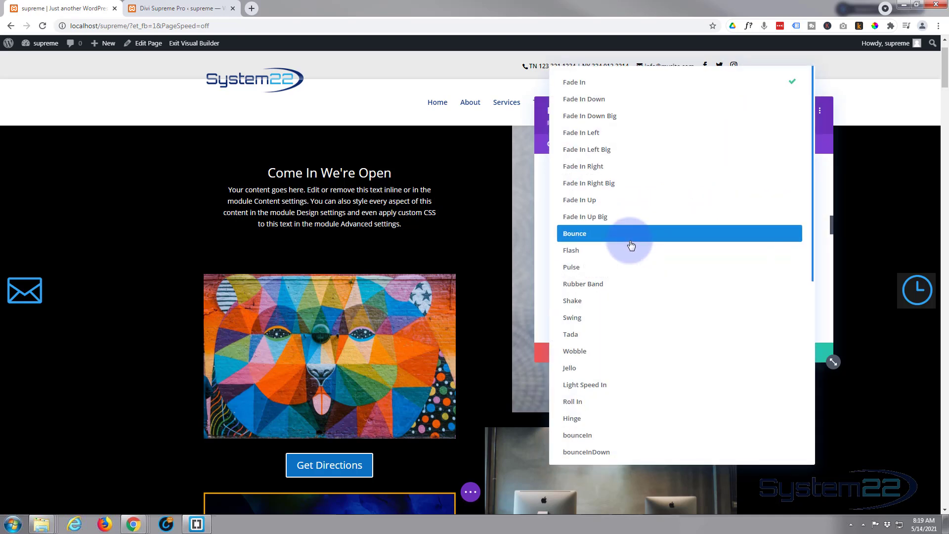
{"action": "left_click", "coordinate": [576, 84]}
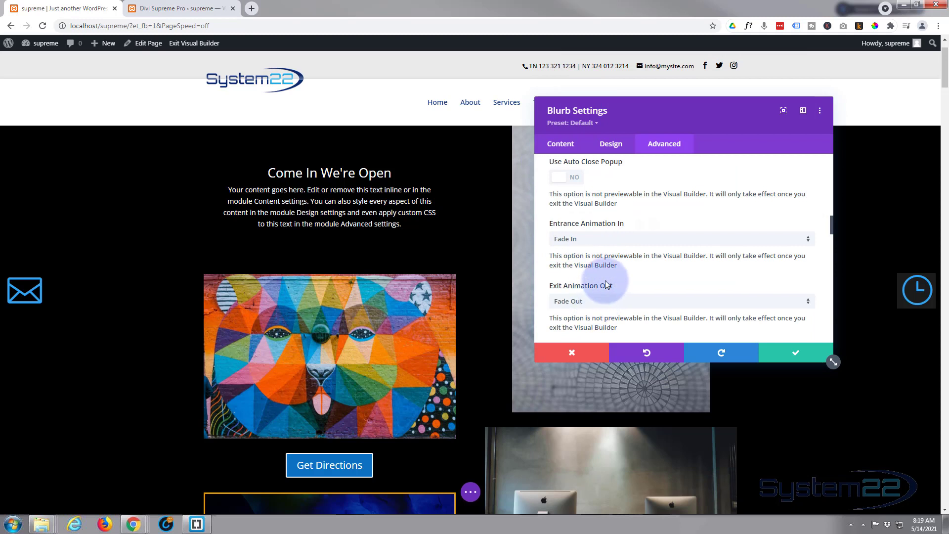
{"action": "scroll", "coordinate": [606, 290], "scroll_direction": "down", "scroll_amount": 2}
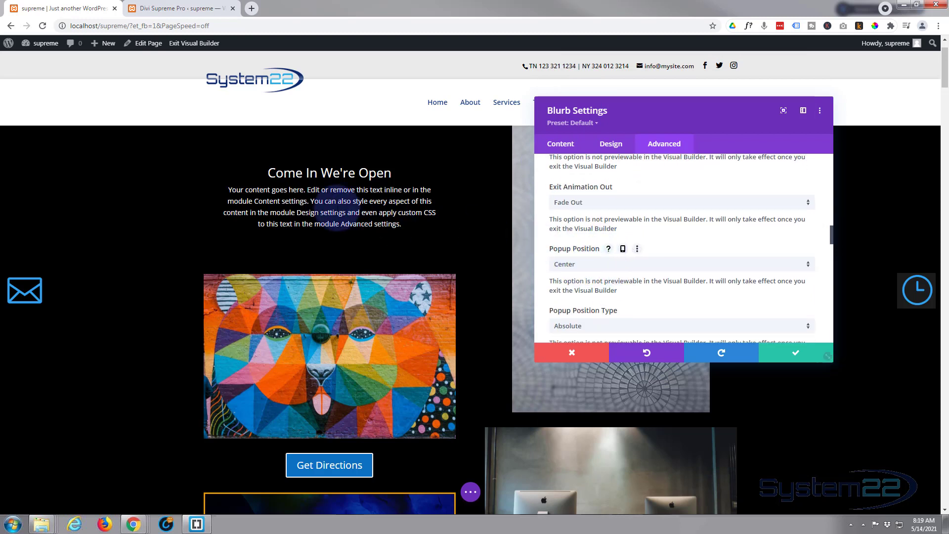
Step: Review the popup's position type, fullwidth, per-device max width and overlay options in the blurb's visibility settings
{"action": "scroll", "coordinate": [621, 236], "scroll_direction": "down", "scroll_amount": 2}
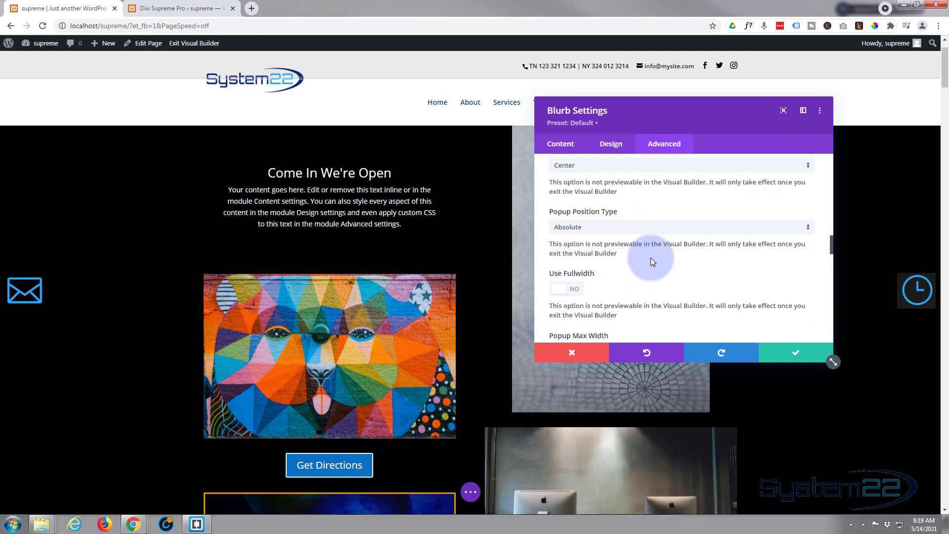
{"action": "scroll", "coordinate": [651, 257], "scroll_direction": "down", "scroll_amount": 1}
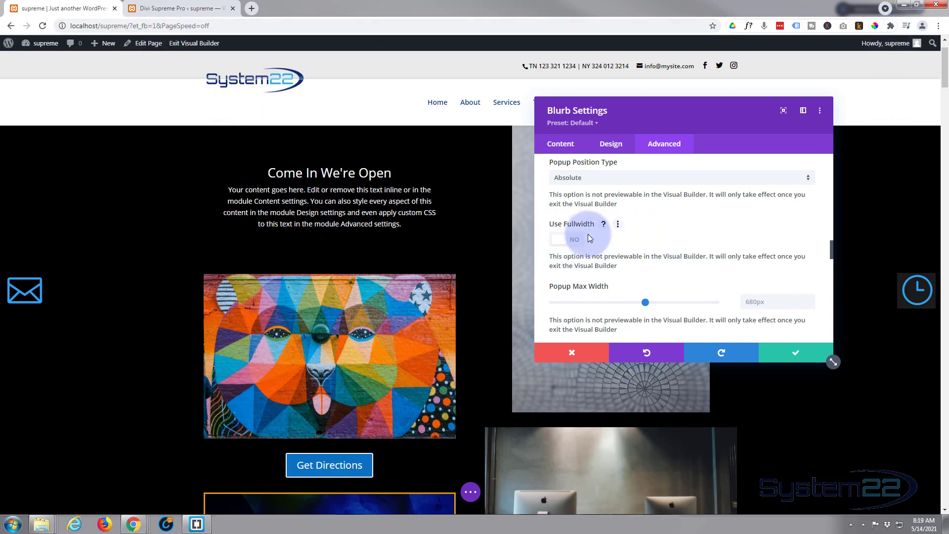
{"action": "scroll", "coordinate": [661, 226], "scroll_direction": "down", "scroll_amount": 1}
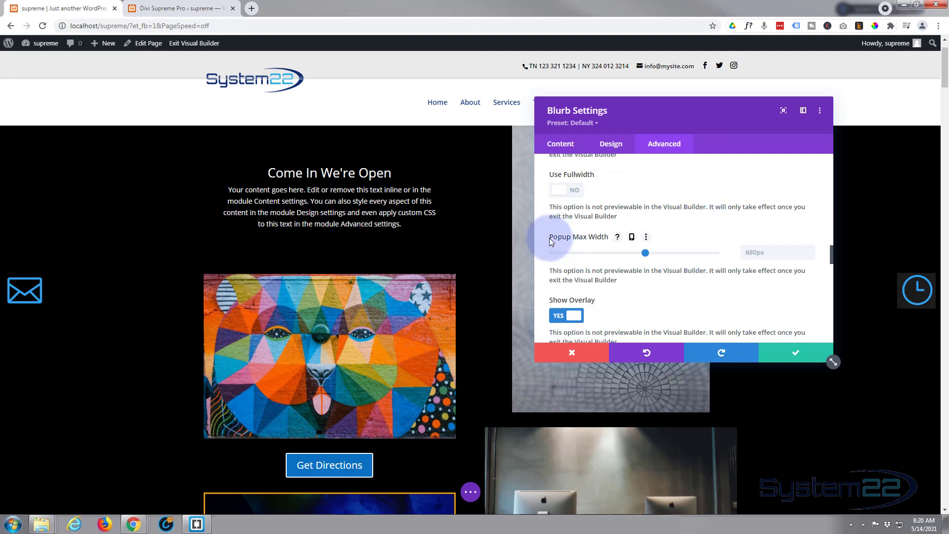
{"action": "left_click", "coordinate": [632, 238]}
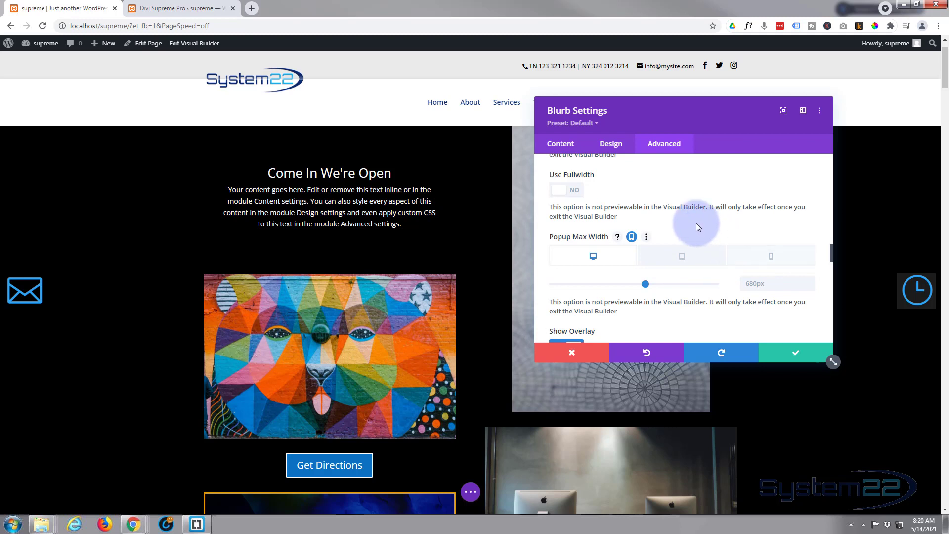
{"action": "scroll", "coordinate": [695, 223], "scroll_direction": "down", "scroll_amount": 2}
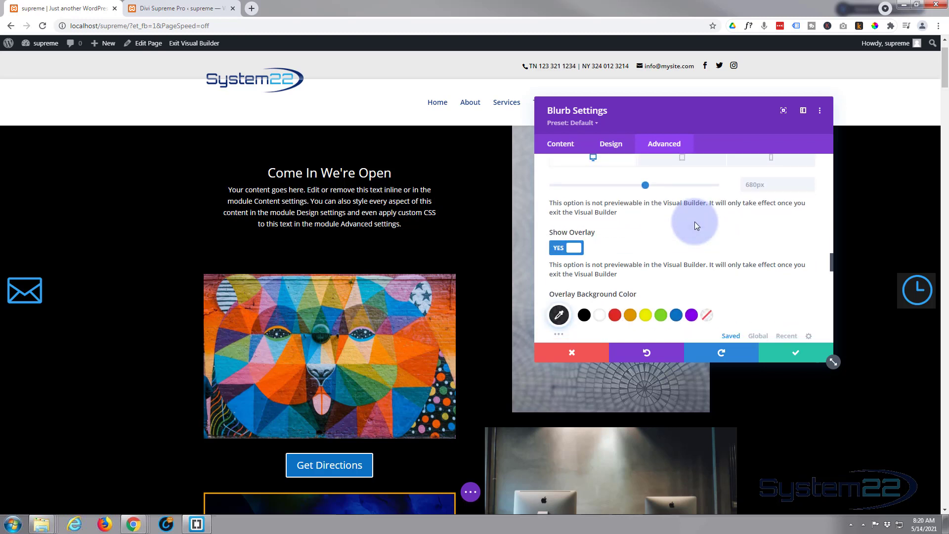
{"action": "scroll", "coordinate": [695, 223], "scroll_direction": "down", "scroll_amount": 1}
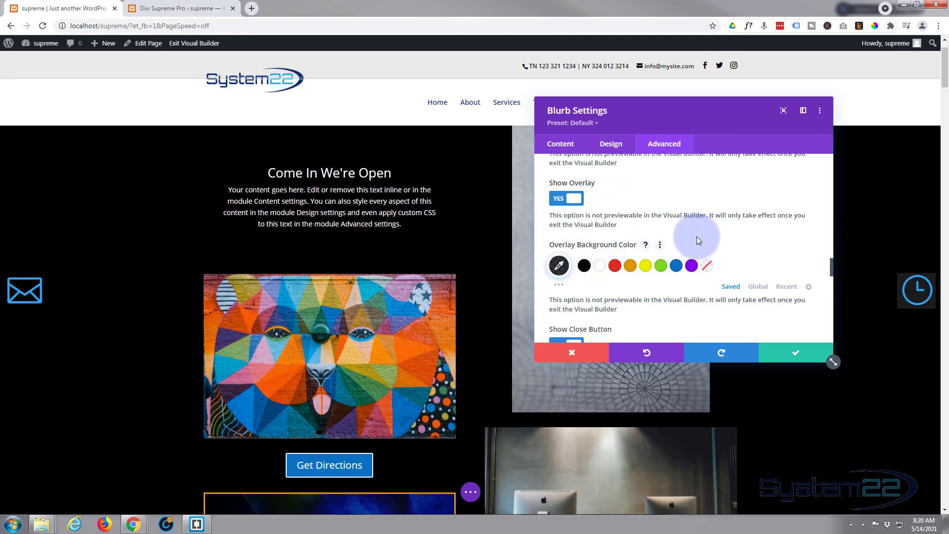
Step: Review the popup's close button placement, icon size, icon choice, background and icon colors, and the Use Read More option
{"action": "scroll", "coordinate": [697, 234], "scroll_direction": "down", "scroll_amount": 3}
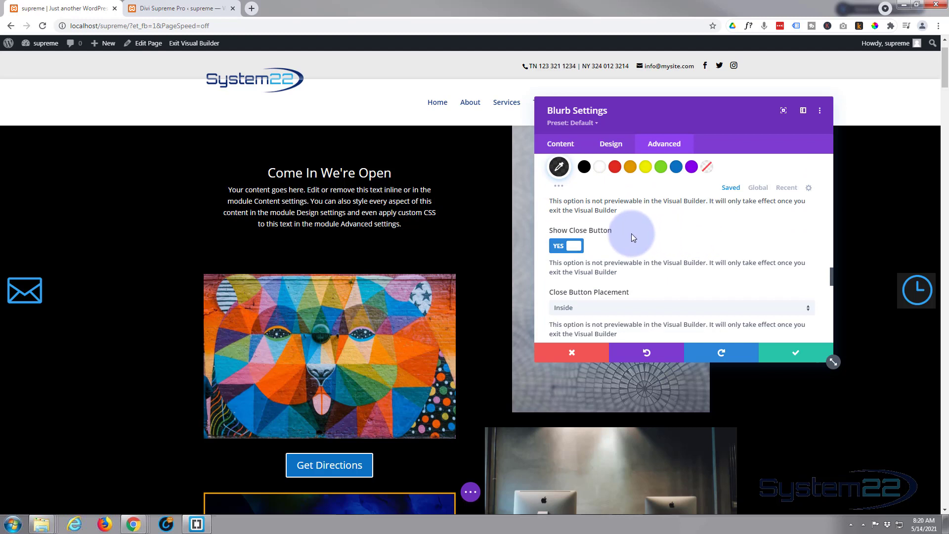
{"action": "scroll", "coordinate": [656, 236], "scroll_direction": "down", "scroll_amount": 1}
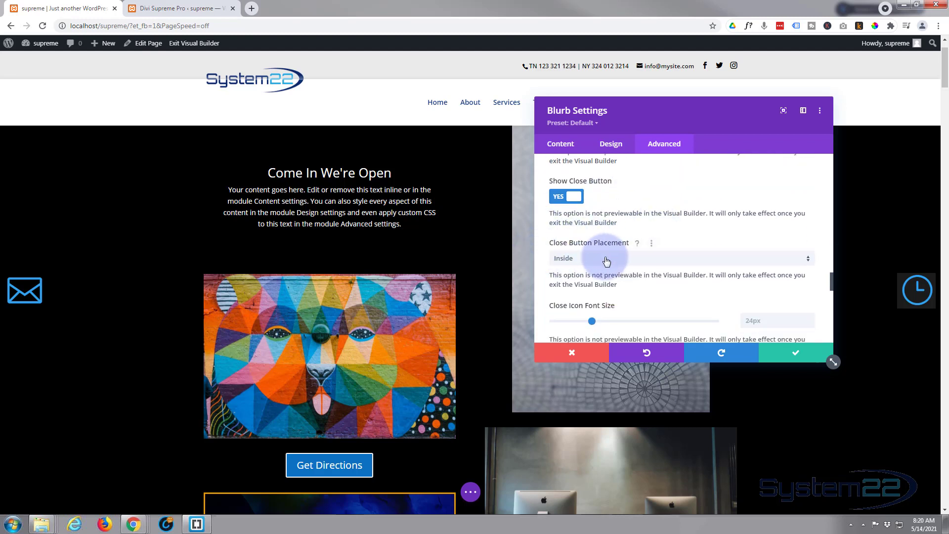
{"action": "scroll", "coordinate": [545, 256], "scroll_direction": "down", "scroll_amount": 2}
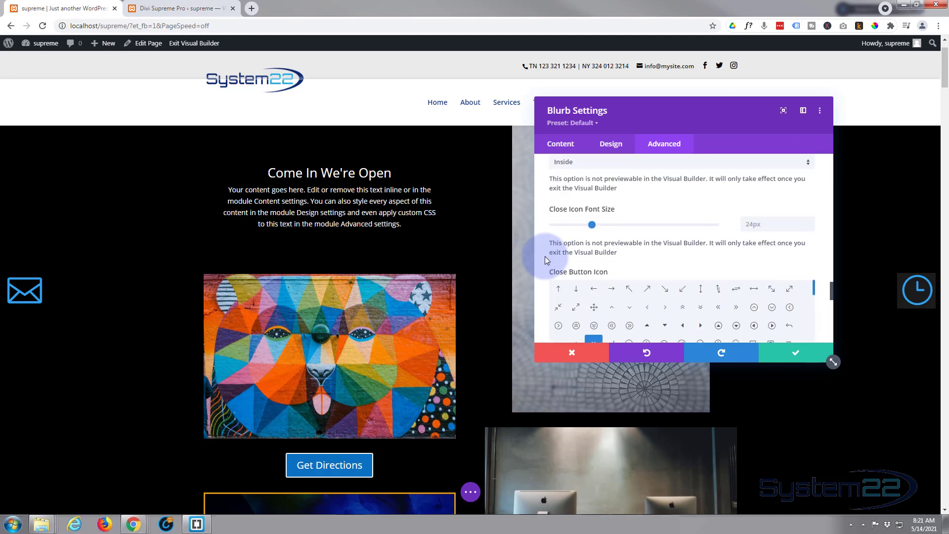
{"action": "scroll", "coordinate": [530, 246], "scroll_direction": "down", "scroll_amount": 2}
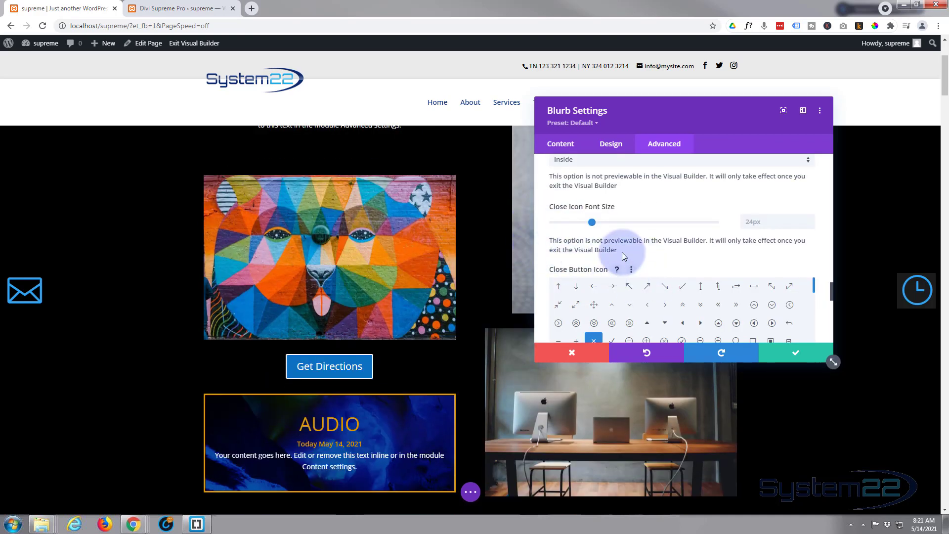
{"action": "scroll", "coordinate": [643, 257], "scroll_direction": "down", "scroll_amount": 2}
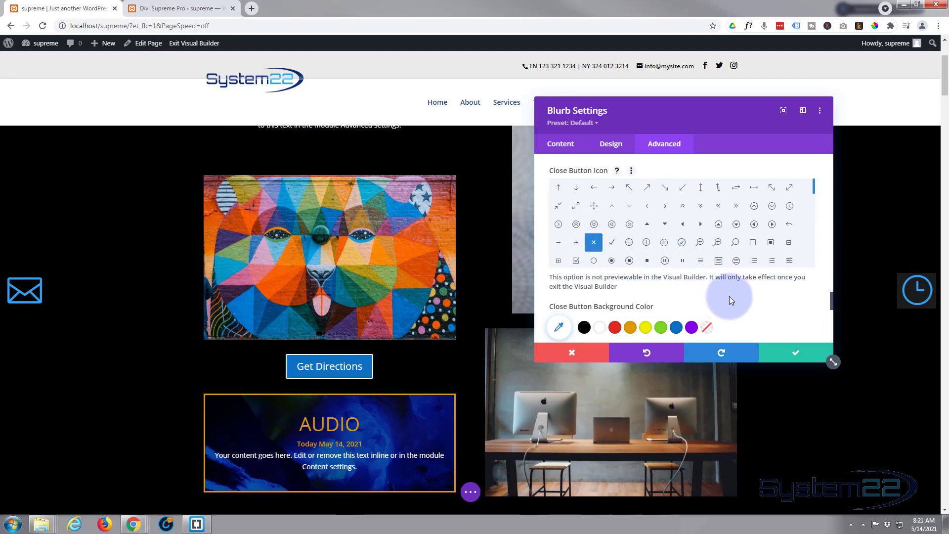
{"action": "scroll", "coordinate": [728, 295], "scroll_direction": "down", "scroll_amount": 2}
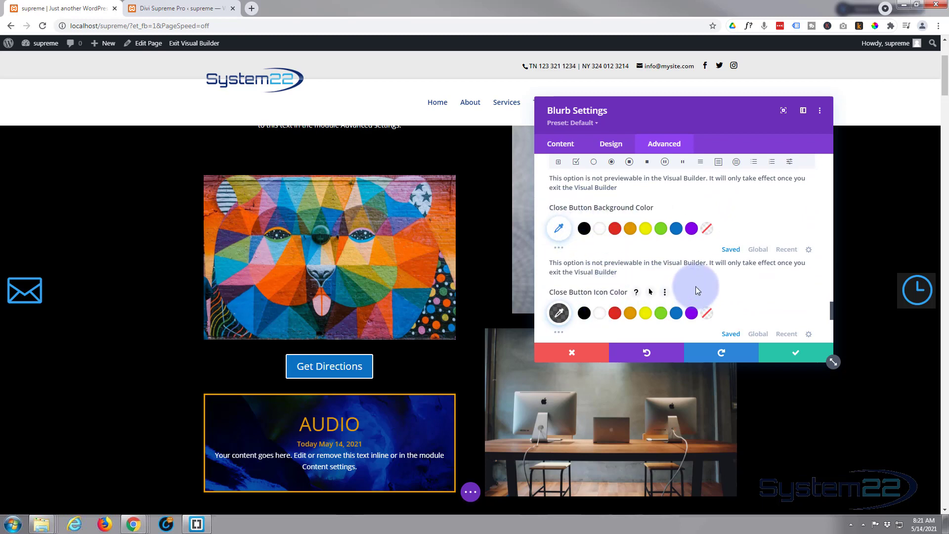
{"action": "scroll", "coordinate": [696, 286], "scroll_direction": "down", "scroll_amount": 2}
{"action": "scroll", "coordinate": [696, 286], "scroll_direction": "down", "scroll_amount": 1}
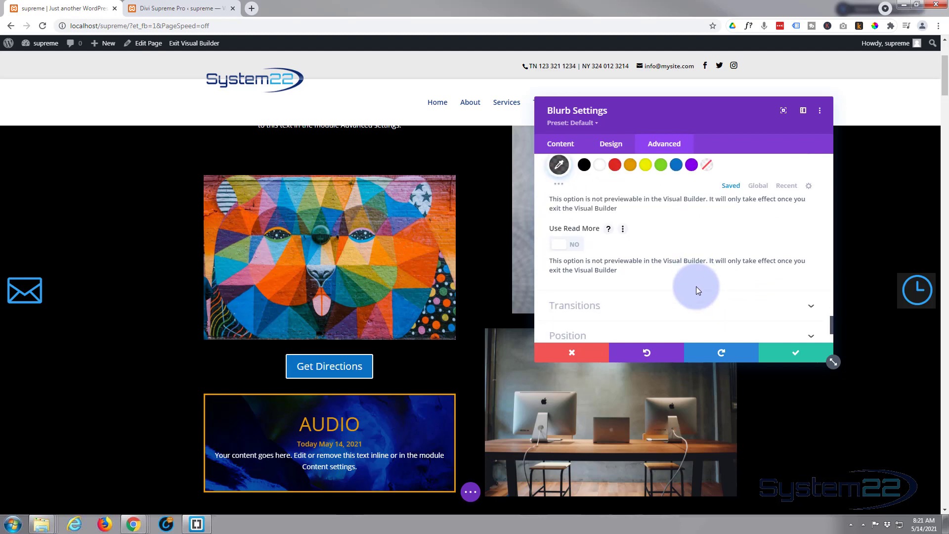
{"action": "scroll", "coordinate": [696, 290], "scroll_direction": "down", "scroll_amount": 2}
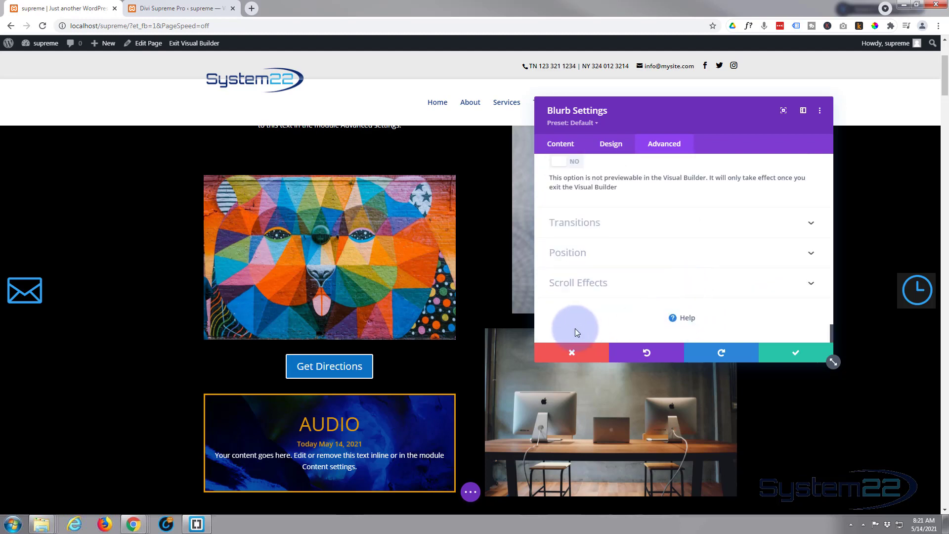
Step: Save the blurb settings and the page, and exit the Visual Builder to the live page
{"action": "left_click", "coordinate": [788, 356]}
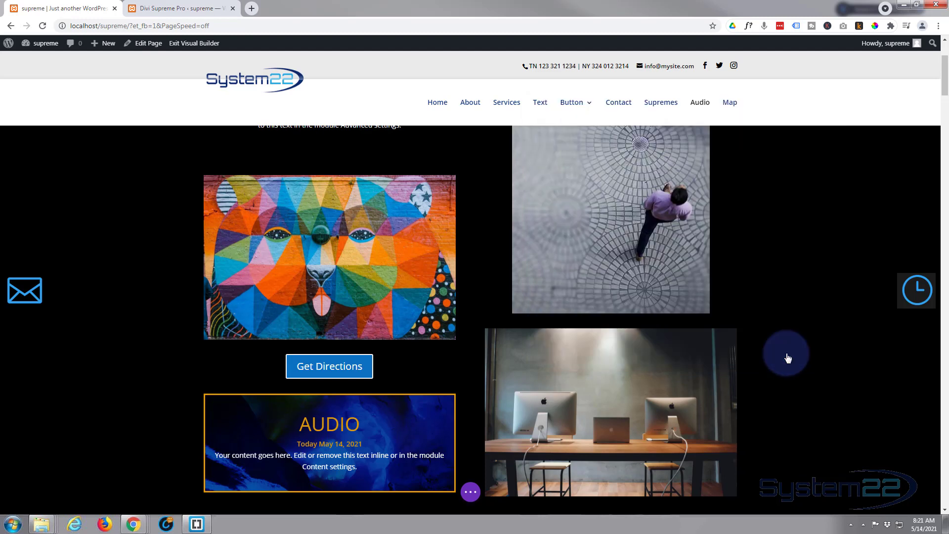
{"action": "left_click", "coordinate": [470, 492]}
{"action": "left_click", "coordinate": [921, 492]}
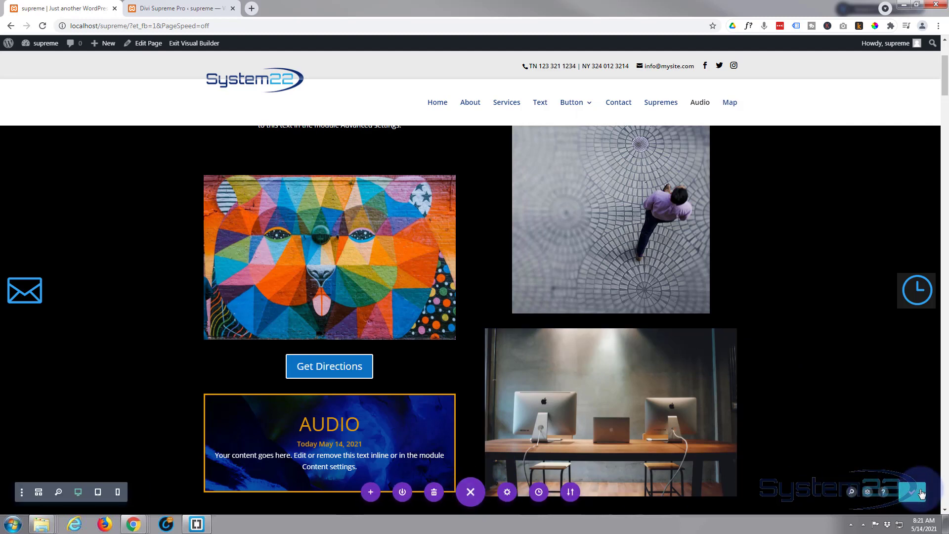
{"action": "left_click", "coordinate": [181, 48]}
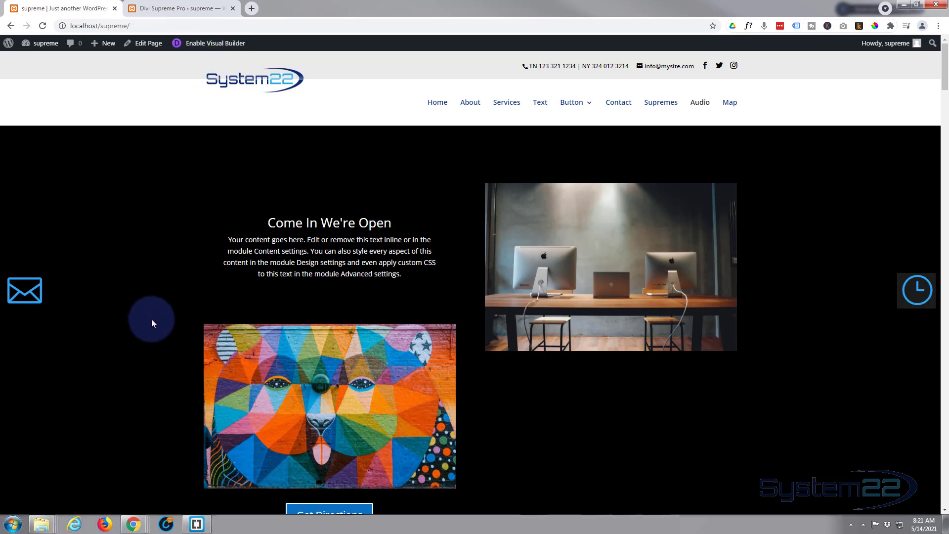
Step: Test opening the contact form popup from the envelope icon, close it with its X, and check the icon's fixed position along the page
{"action": "left_click", "coordinate": [28, 297]}
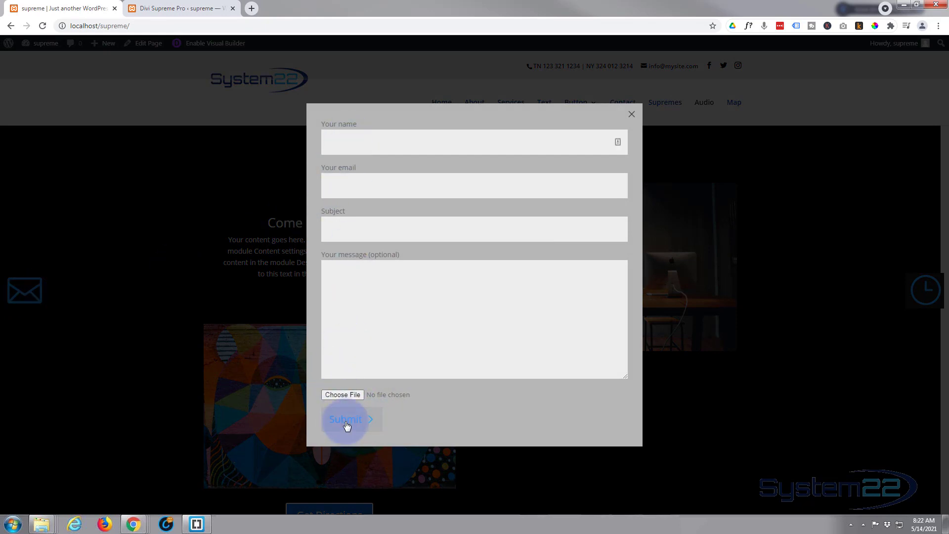
{"action": "left_click", "coordinate": [632, 116]}
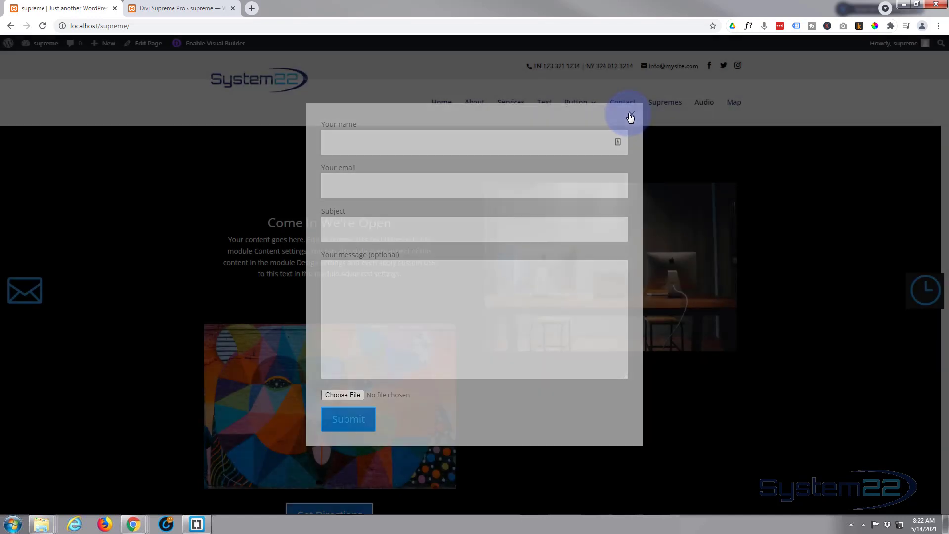
{"action": "scroll", "coordinate": [96, 287], "scroll_direction": "down", "scroll_amount": 2}
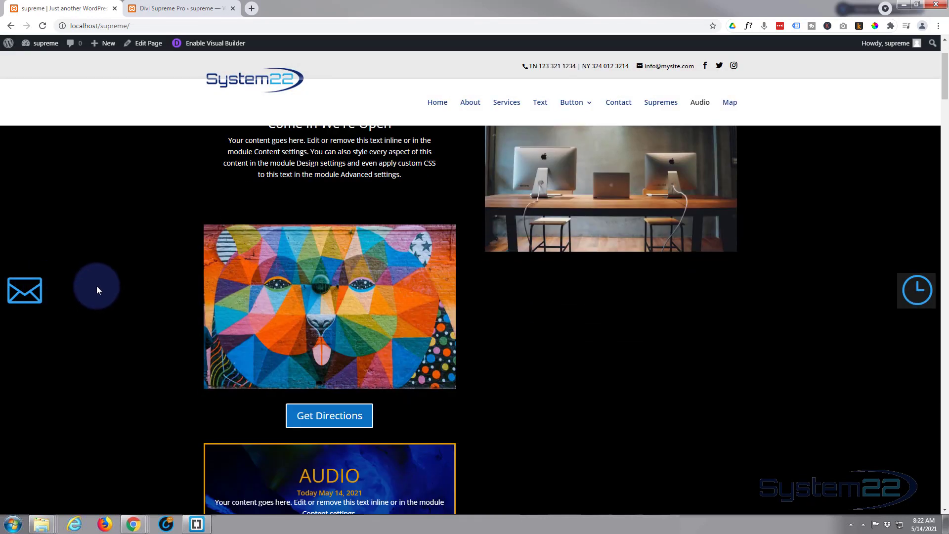
{"action": "scroll", "coordinate": [97, 287], "scroll_direction": "down", "scroll_amount": 9}
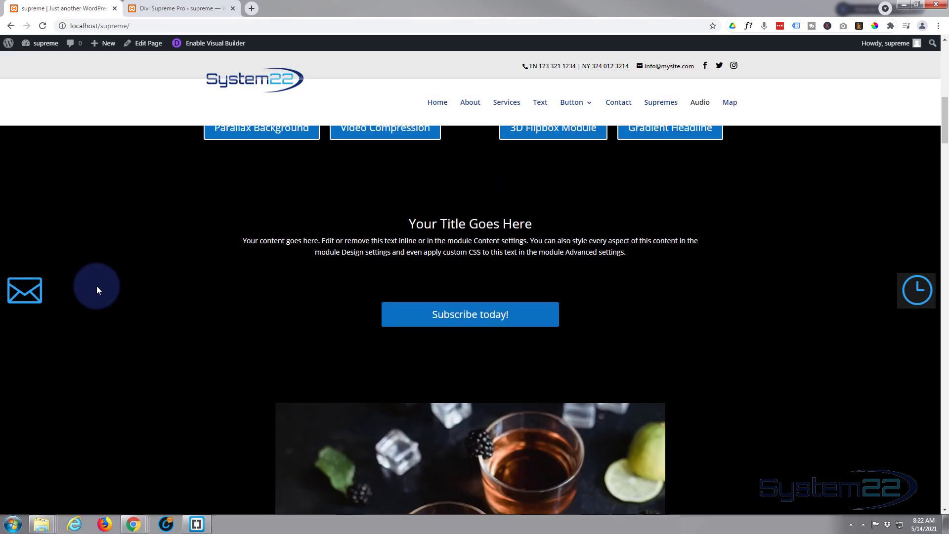
{"action": "scroll", "coordinate": [96, 285], "scroll_direction": "down", "scroll_amount": 10}
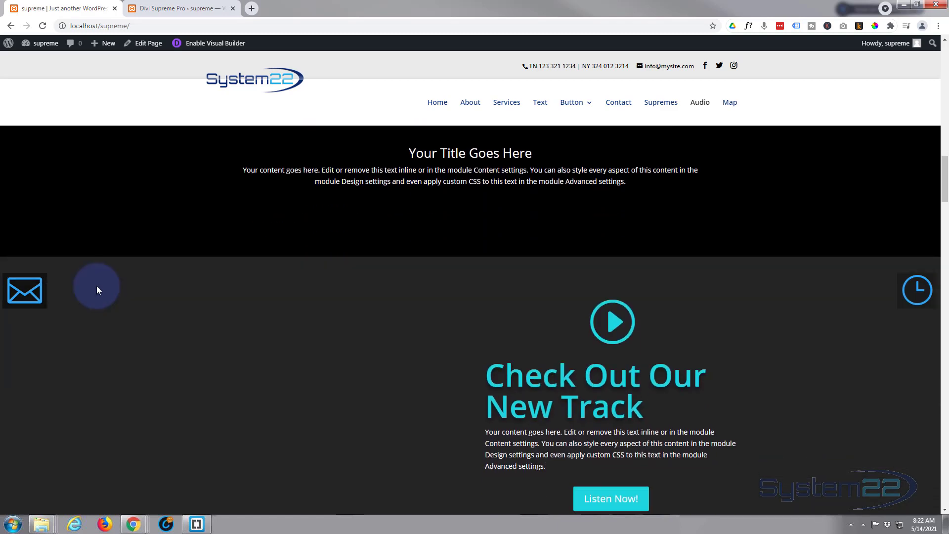
{"action": "scroll", "coordinate": [96, 286], "scroll_direction": "down", "scroll_amount": 4}
{"action": "scroll", "coordinate": [97, 286], "scroll_direction": "up", "scroll_amount": 7}
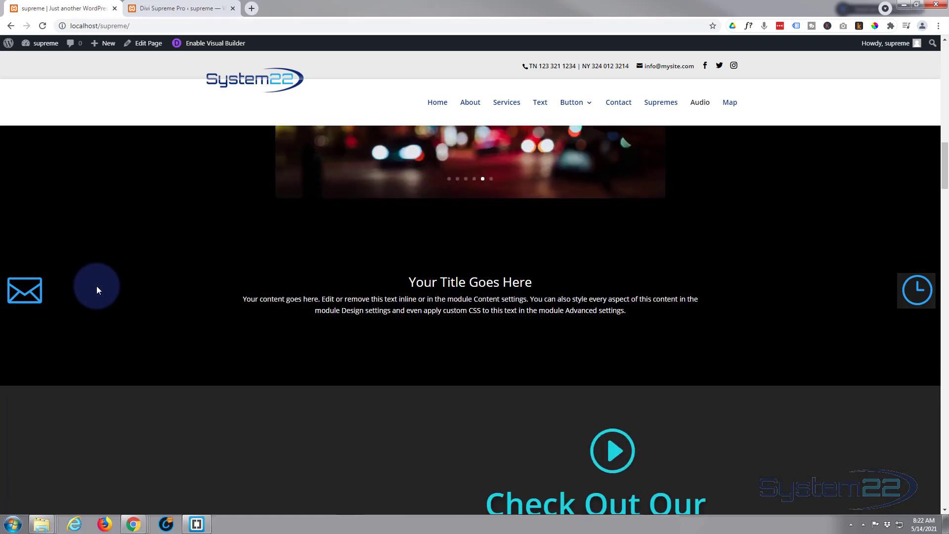
{"action": "scroll", "coordinate": [97, 286], "scroll_direction": "up", "scroll_amount": 10}
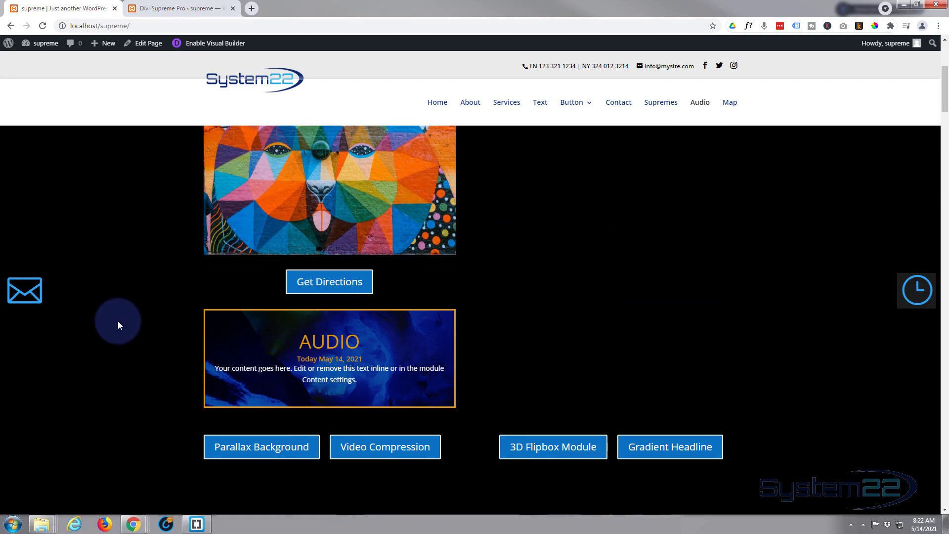
Step: Open the popup form from the envelope icon twice more, partway down and at the page's start, dismissing it each time through the overlay
{"action": "left_click", "coordinate": [24, 291]}
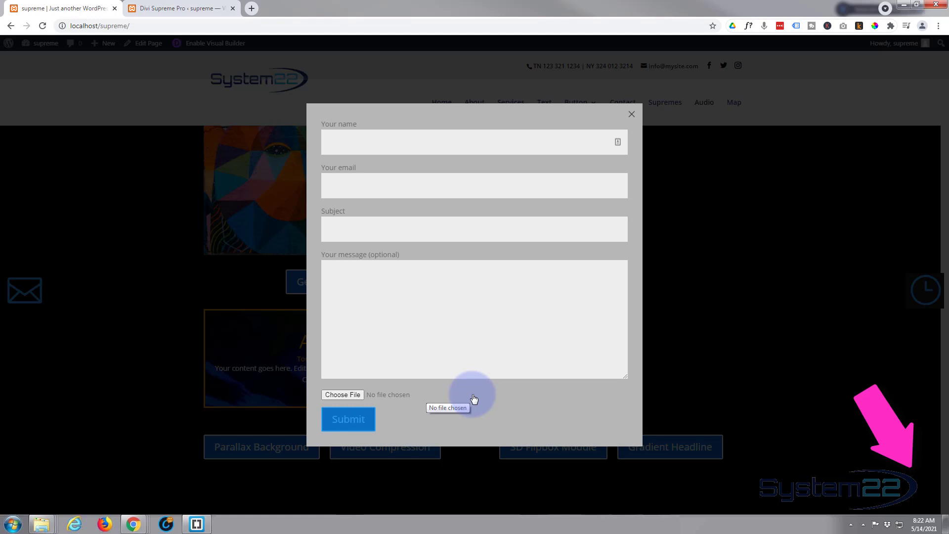
{"action": "left_click", "coordinate": [123, 293]}
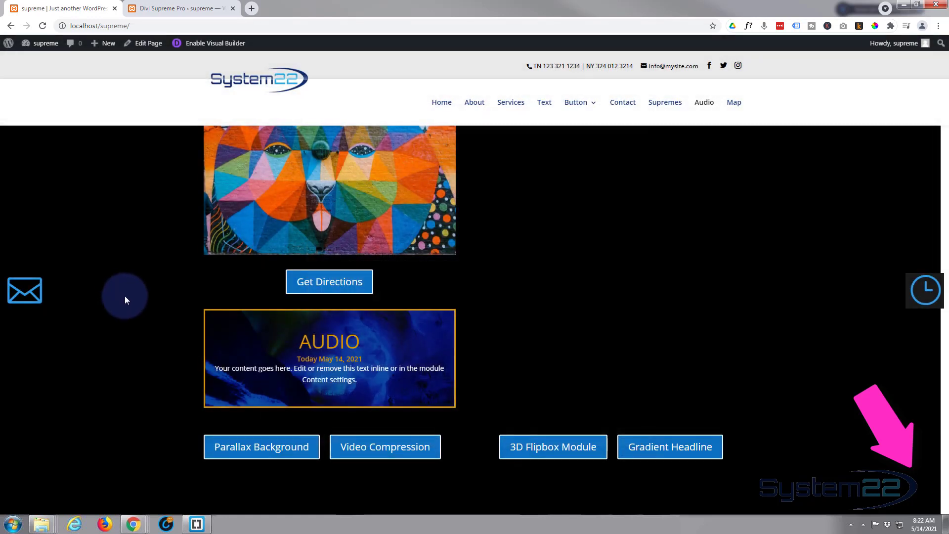
{"action": "scroll", "coordinate": [125, 296], "scroll_direction": "up", "scroll_amount": 5}
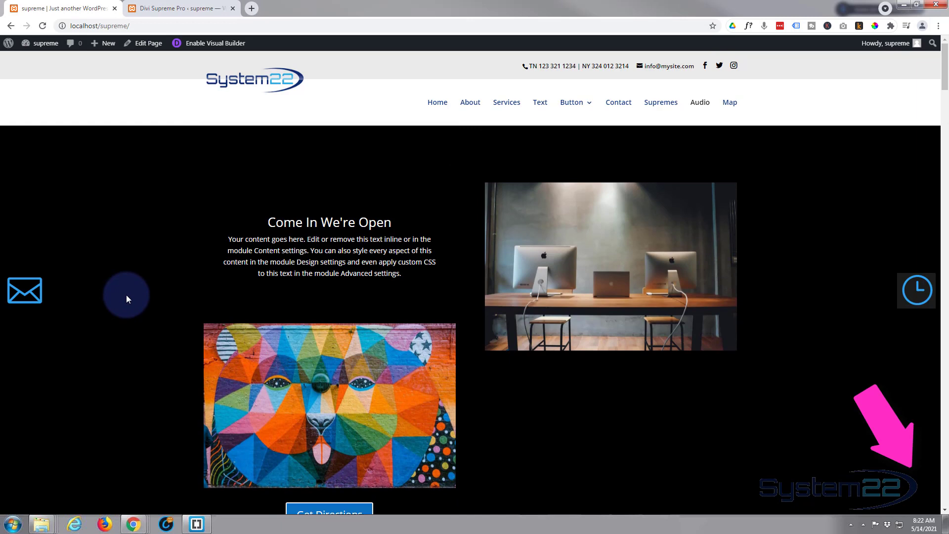
{"action": "left_click", "coordinate": [21, 295]}
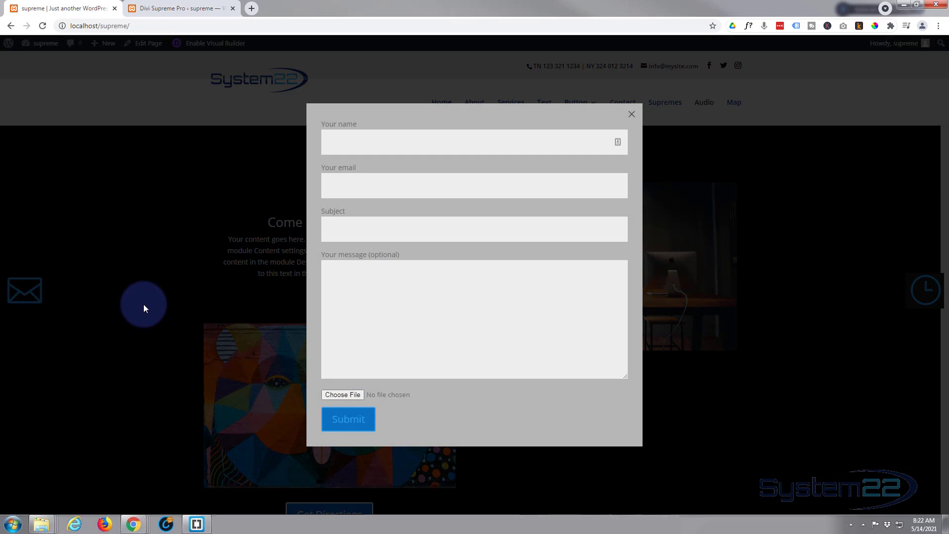
{"action": "left_click", "coordinate": [143, 304]}
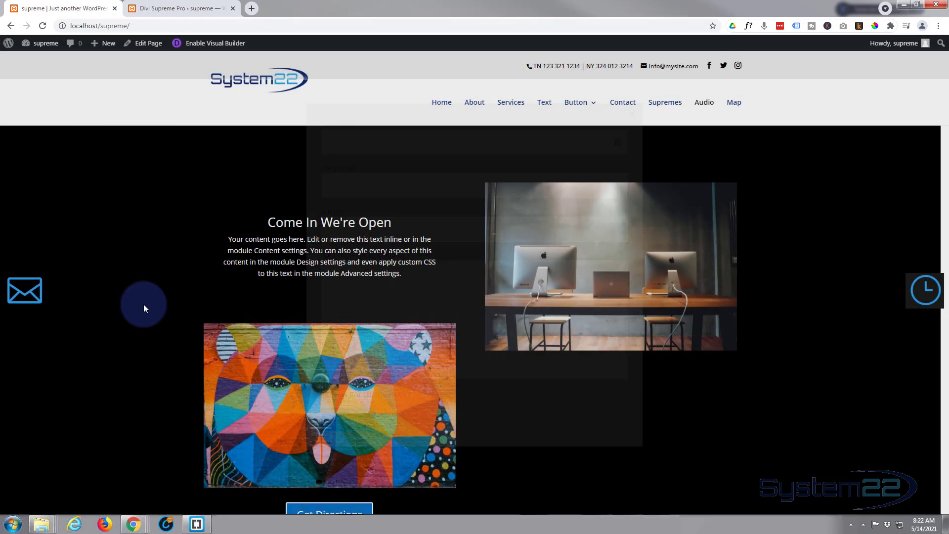